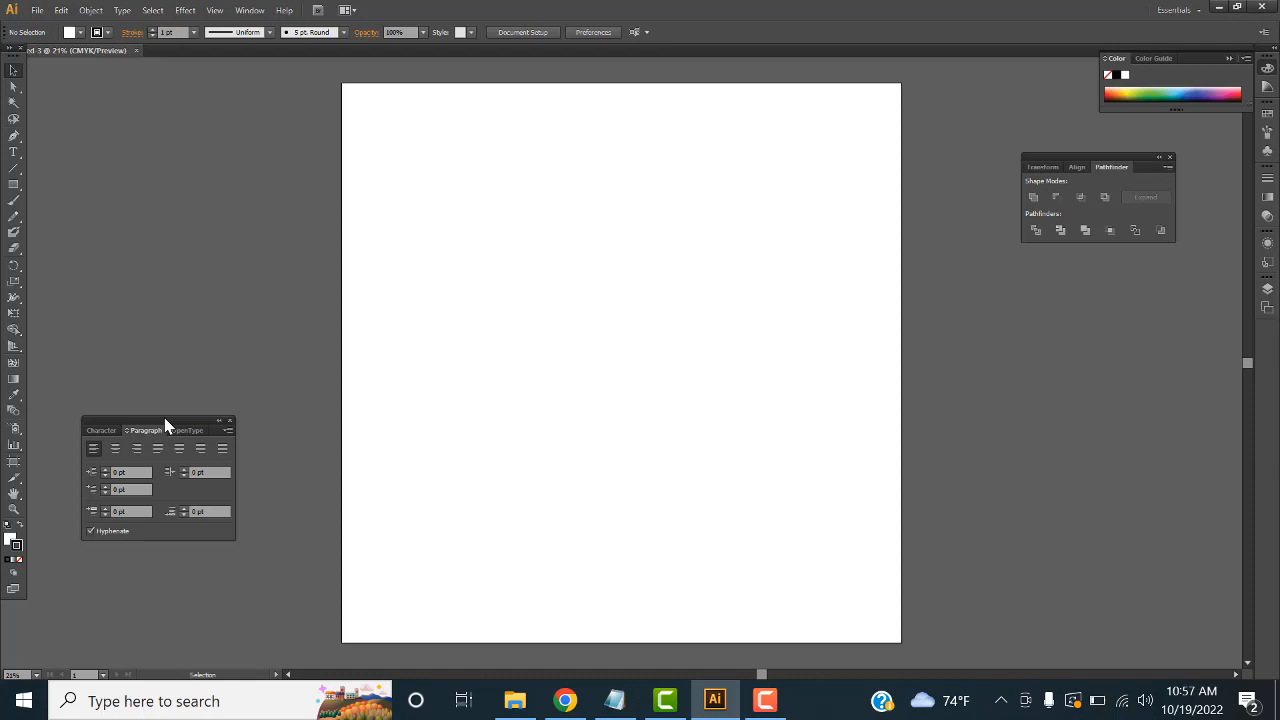
Move the Paragraph panel aside and browse to the srilanka folder on New Volume (E:) to open a file
{"action": "left_click_drag", "start_coordinate": [165, 418], "coordinate": [103, 434]}
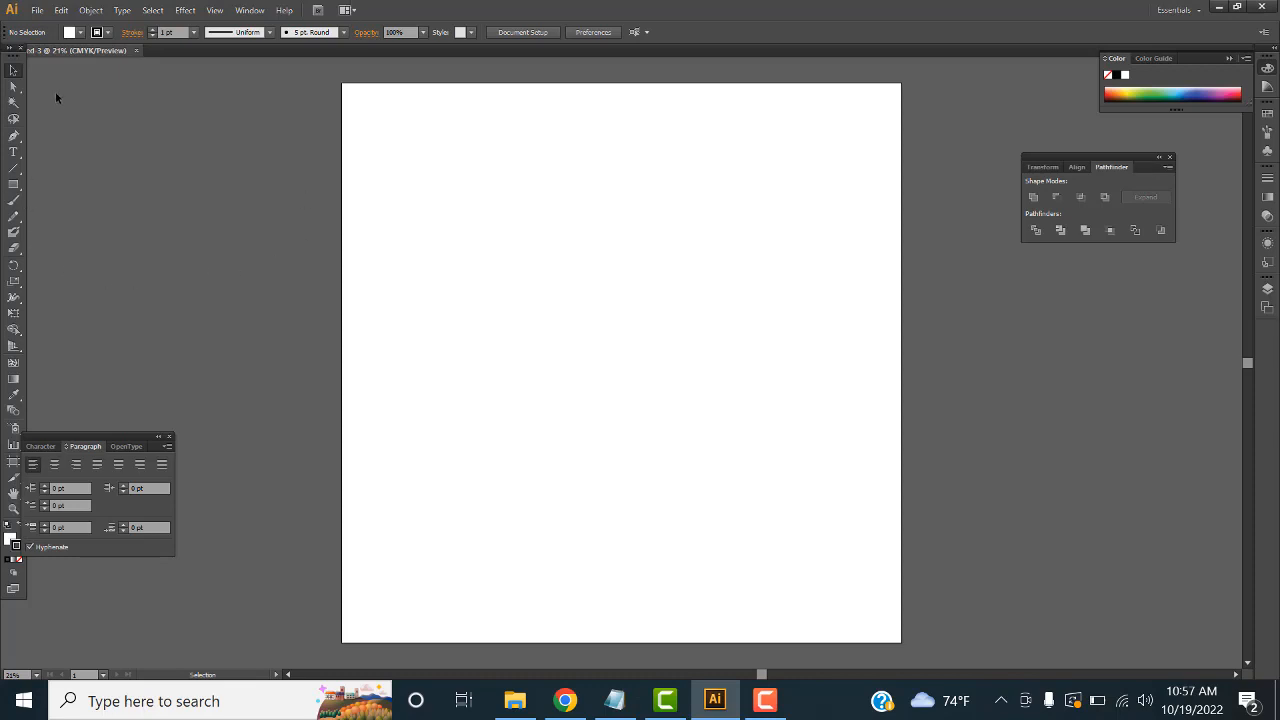
{"action": "left_click", "coordinate": [36, 12]}
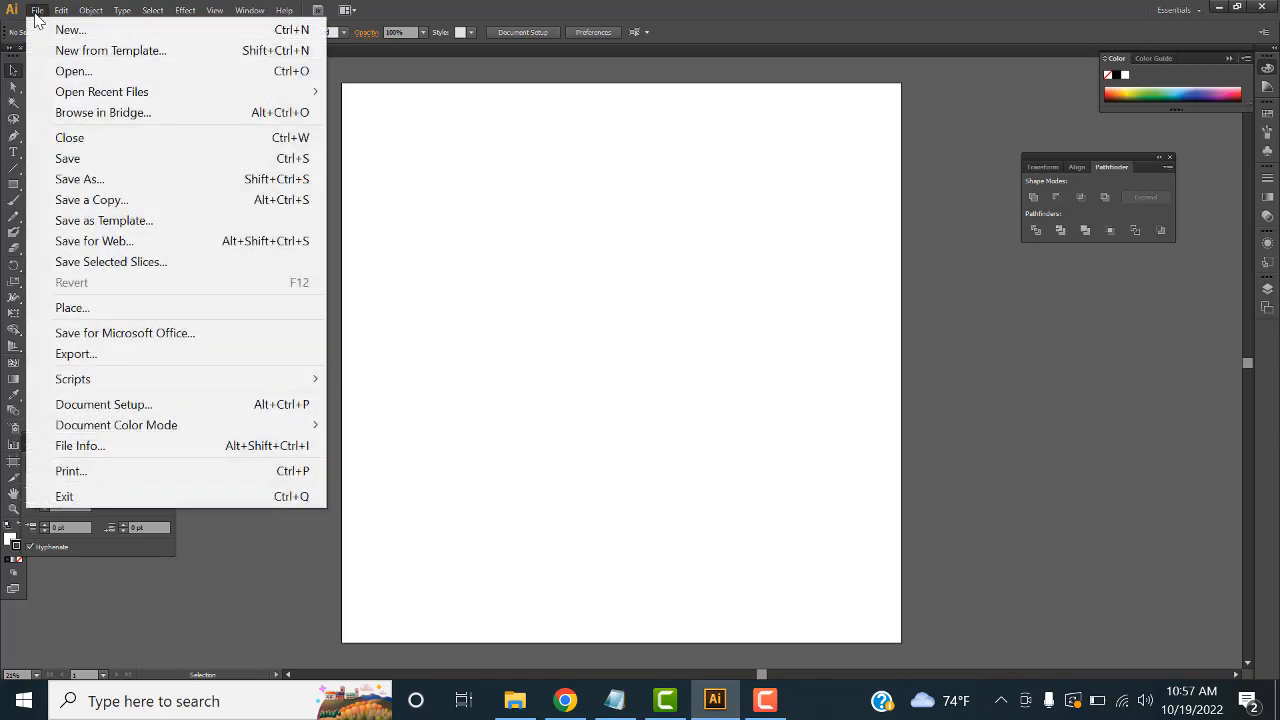
{"action": "left_click", "coordinate": [50, 70]}
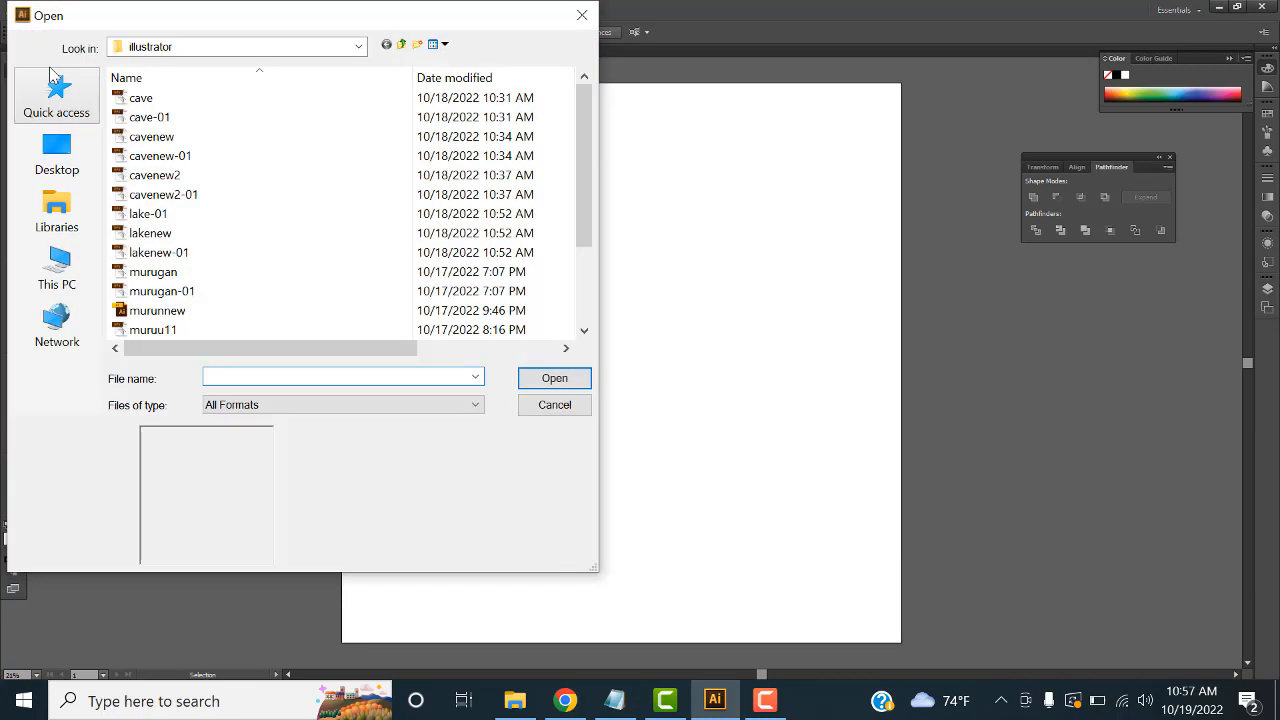
{"action": "left_click", "coordinate": [362, 48]}
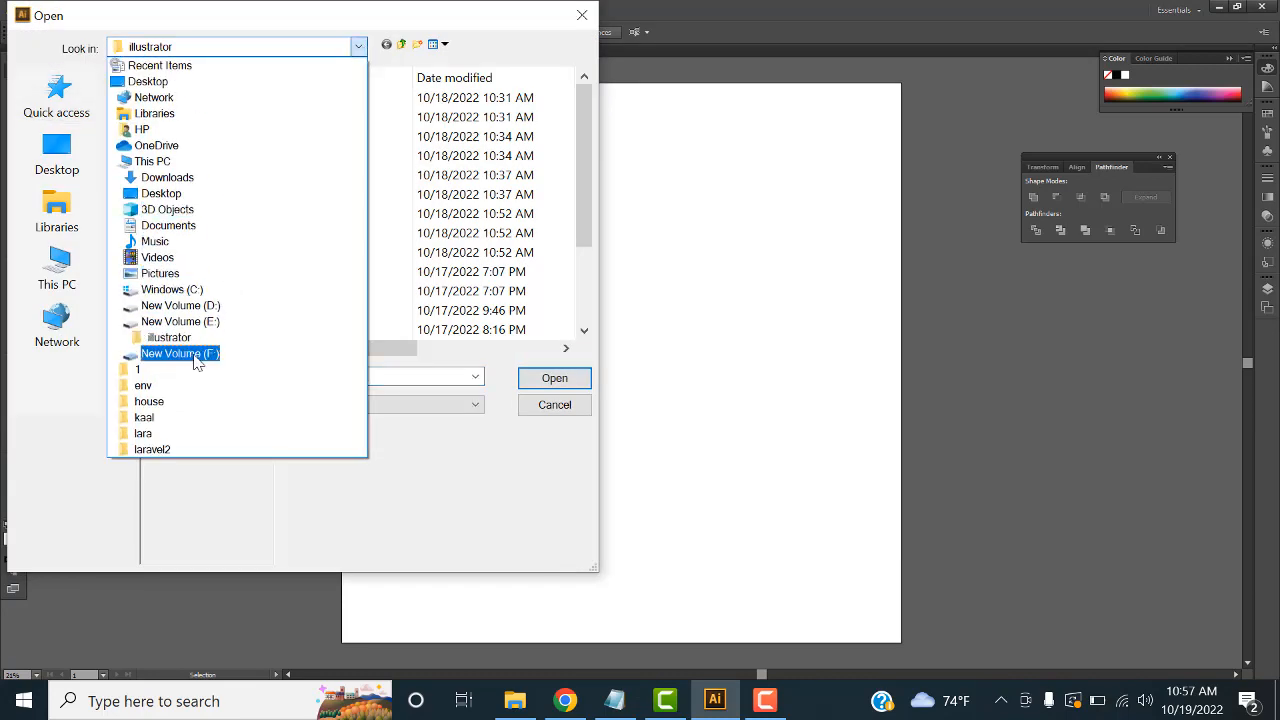
{"action": "left_click", "coordinate": [185, 322]}
{"action": "scroll", "coordinate": [206, 305], "scroll_direction": "down", "scroll_amount": 8}
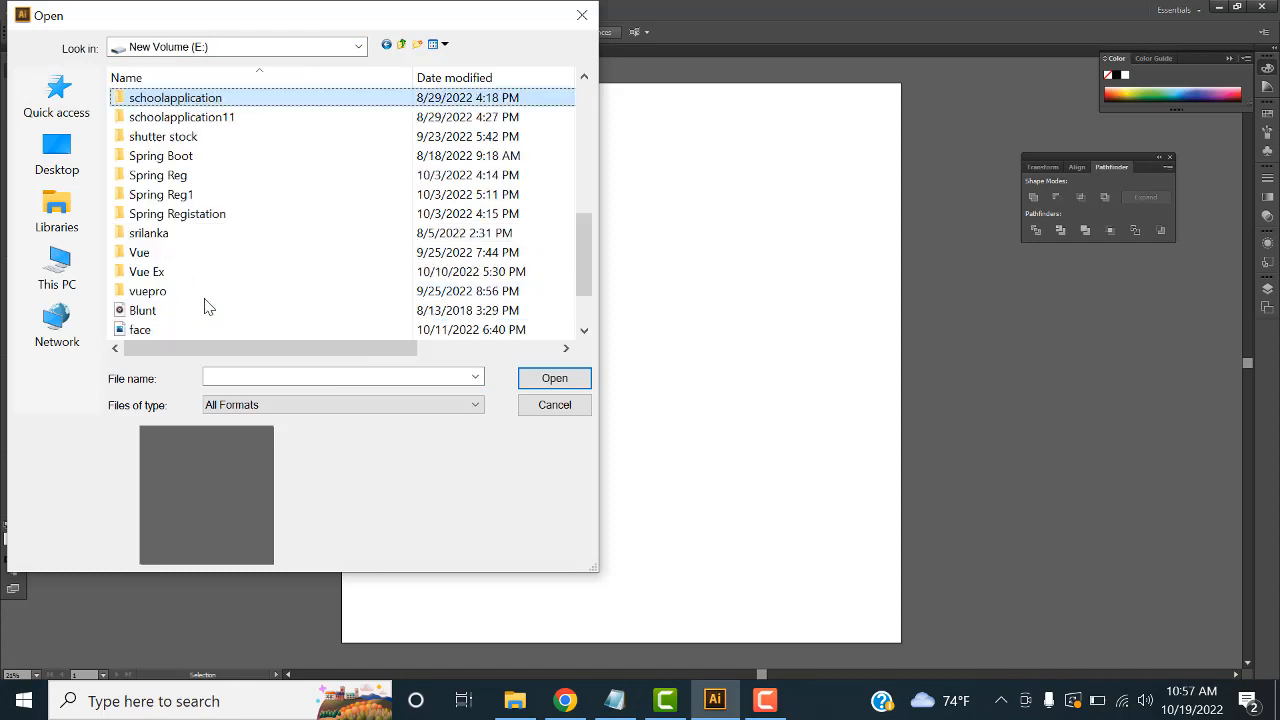
{"action": "left_click", "coordinate": [168, 236]}
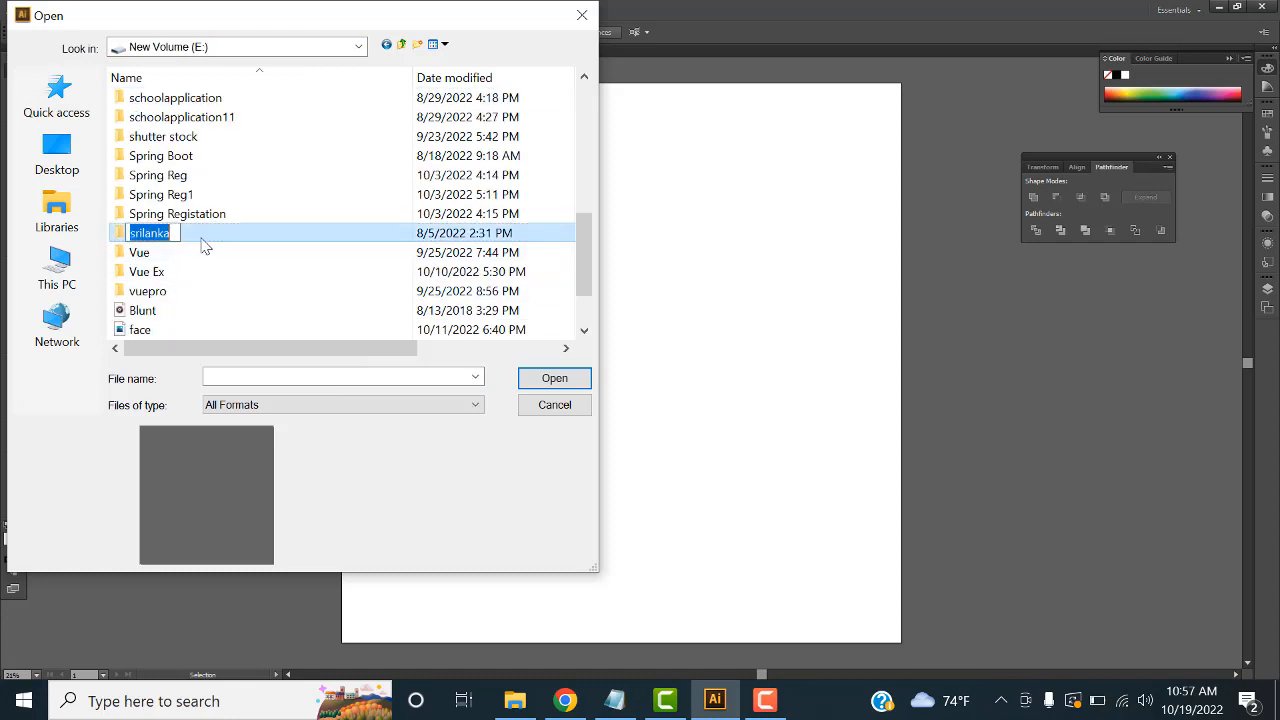
{"action": "double_click", "coordinate": [196, 244]}
Open the cave photo GOPR8386 from the srilanka folder
{"action": "scroll", "coordinate": [437, 231], "scroll_direction": "down", "scroll_amount": 5}
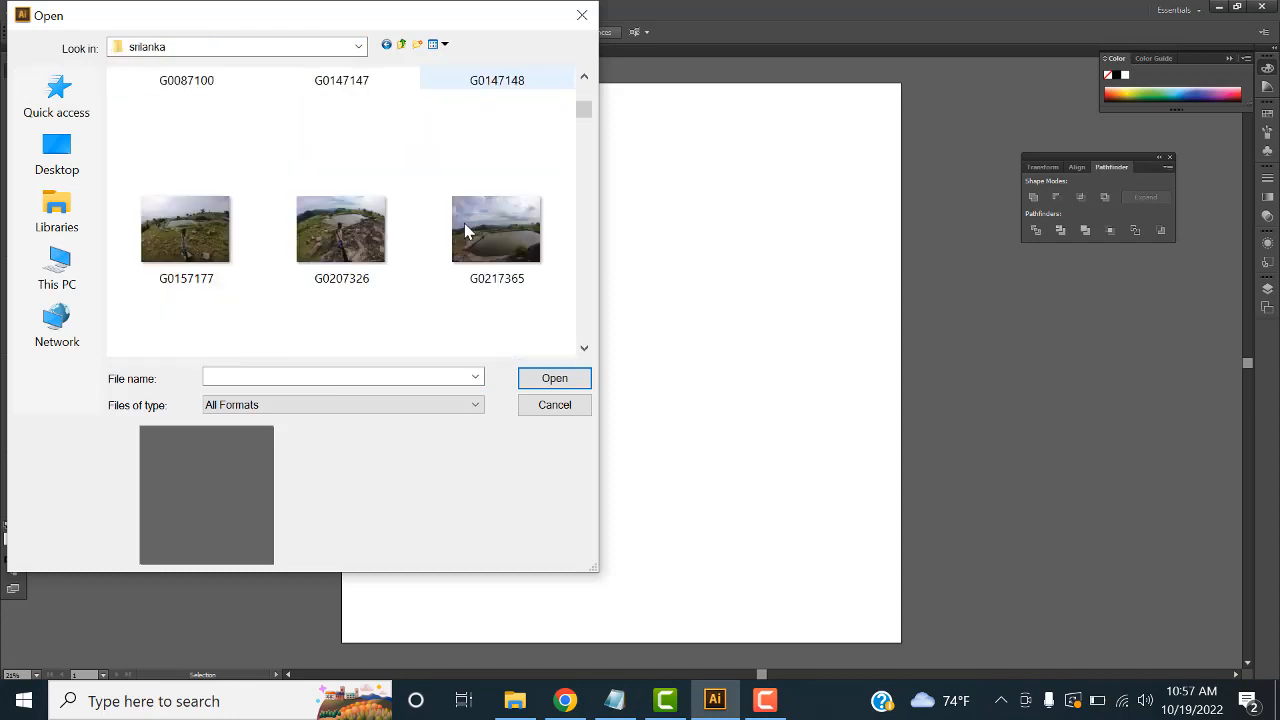
{"action": "scroll", "coordinate": [405, 212], "scroll_direction": "down", "scroll_amount": 12}
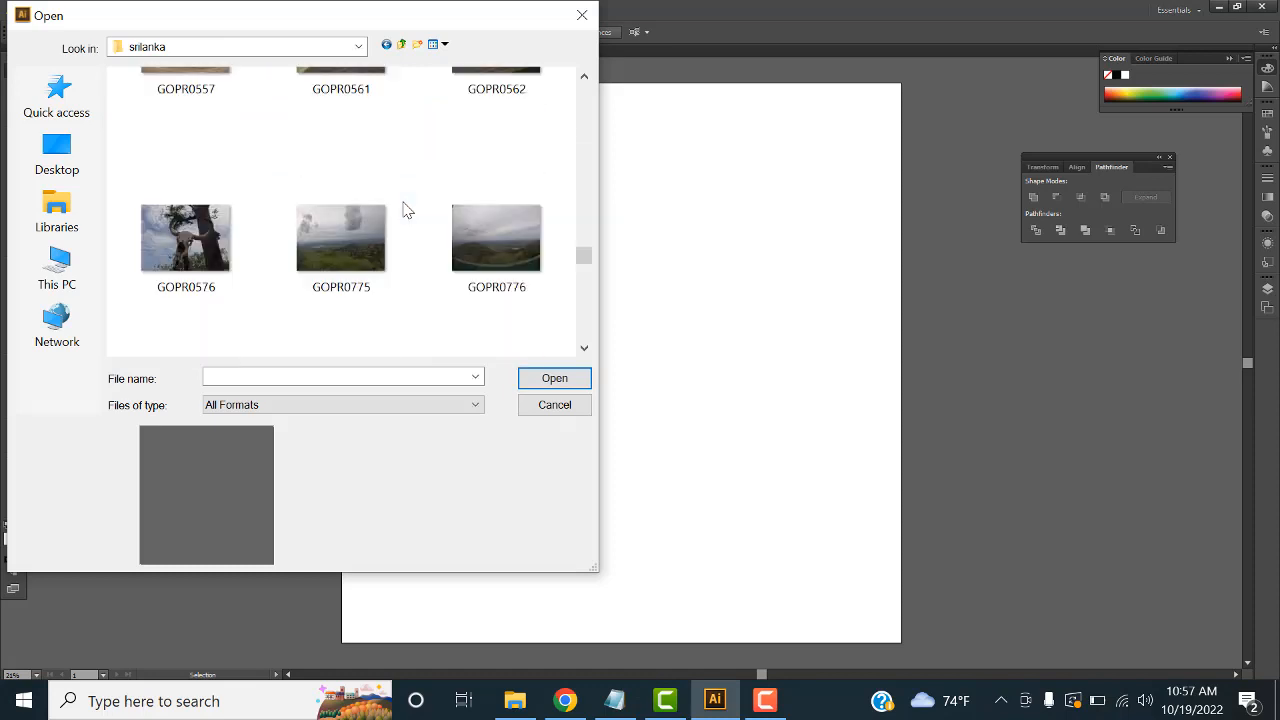
{"action": "scroll", "coordinate": [407, 208], "scroll_direction": "down", "scroll_amount": 5}
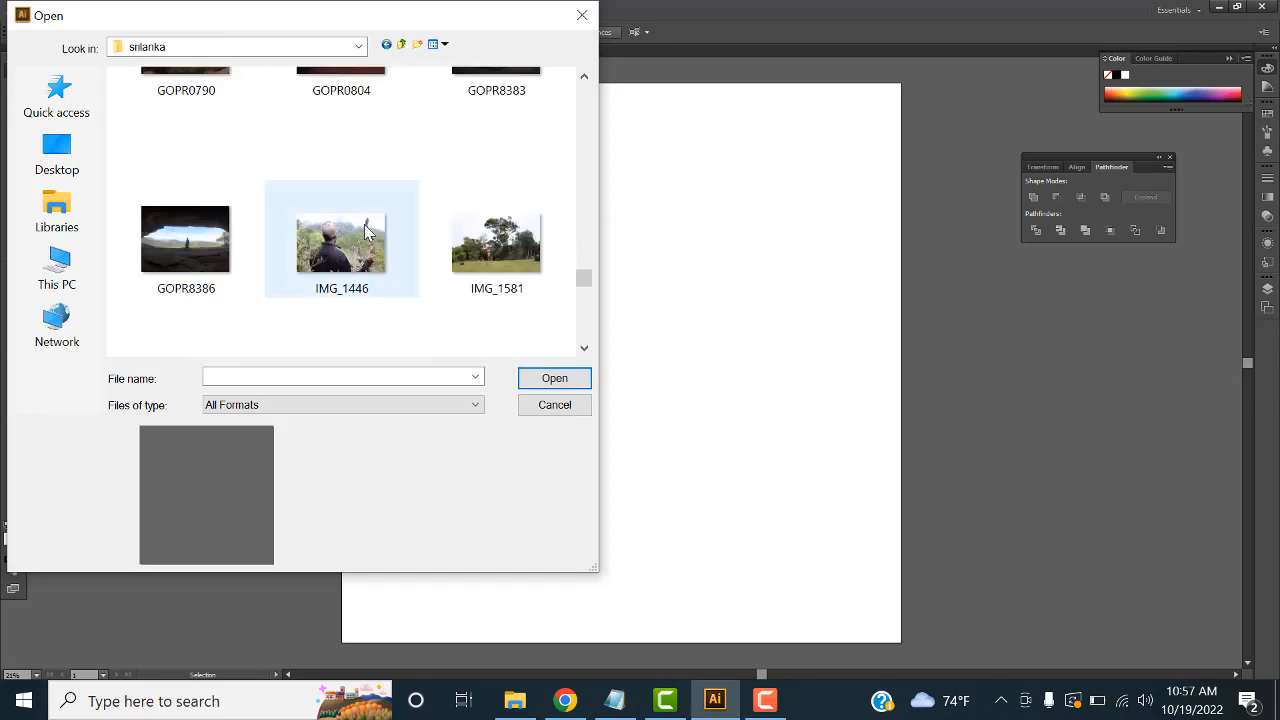
{"action": "double_click", "coordinate": [172, 261]}
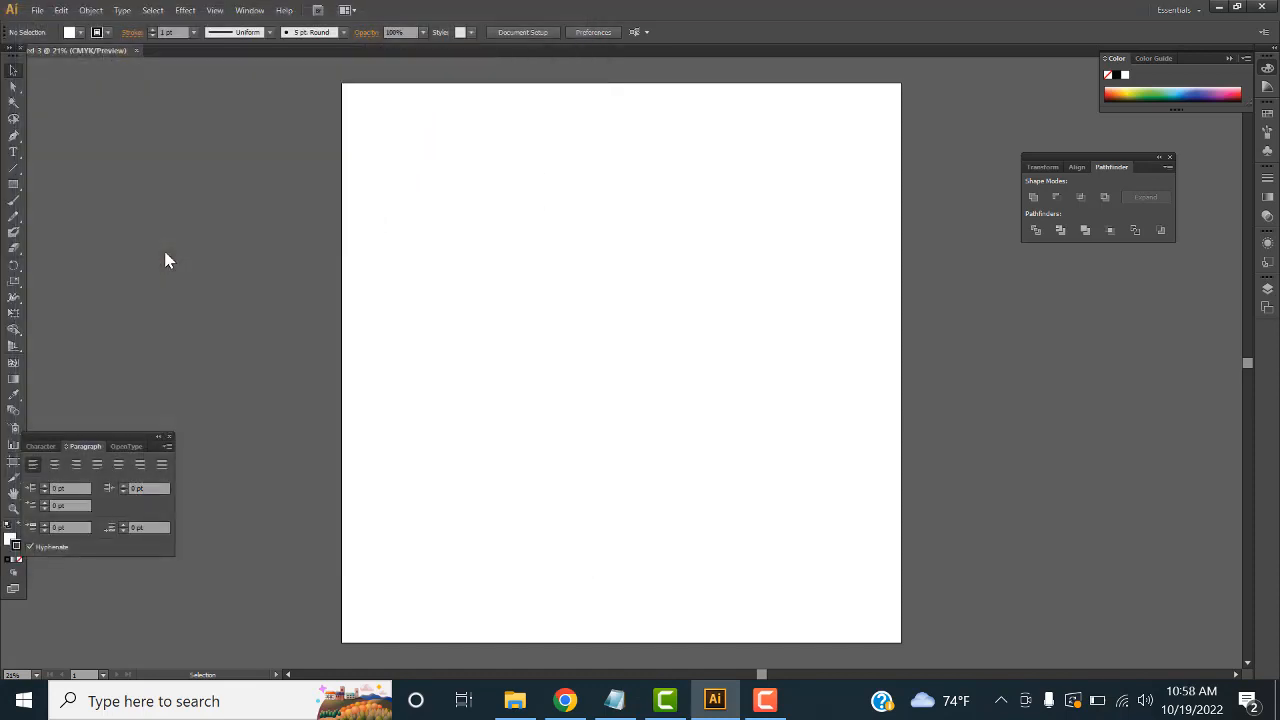
{"action": "scroll", "coordinate": [566, 252], "scroll_direction": "up", "scroll_amount": 3}
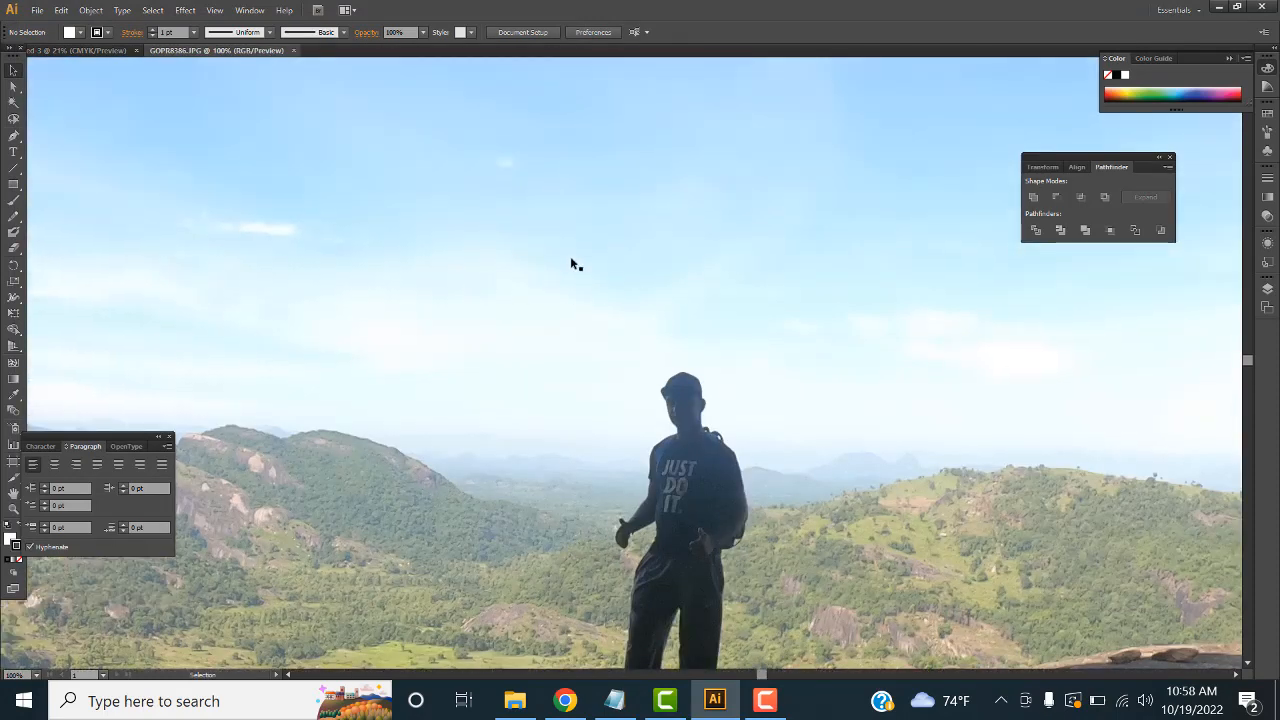
Select the whole cave photo on its artboard
{"action": "scroll", "coordinate": [561, 246], "scroll_direction": "down", "scroll_amount": 2}
{"action": "key", "text": "ctrl+minus"}
{"action": "key", "text": "ctrl+minus"}
{"action": "key", "text": "ctrl+minus"}
{"action": "key", "text": "ctrl+minus"}
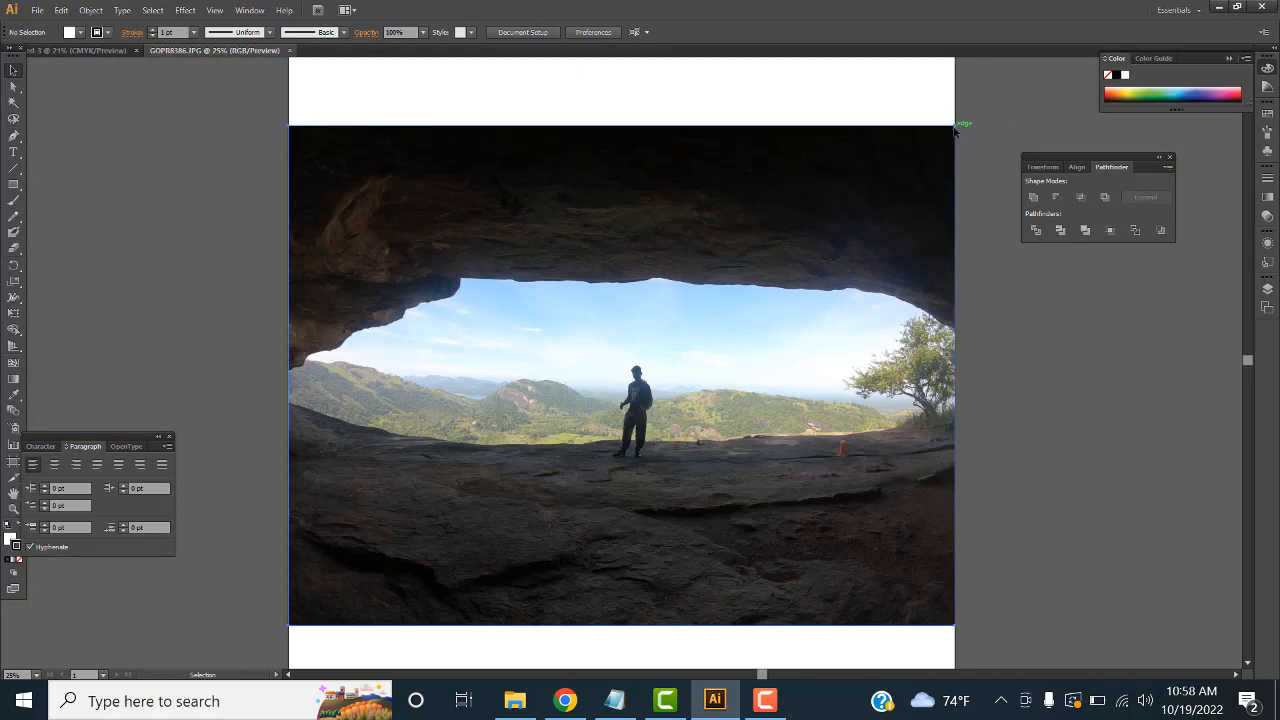
{"action": "left_click", "coordinate": [956, 128]}
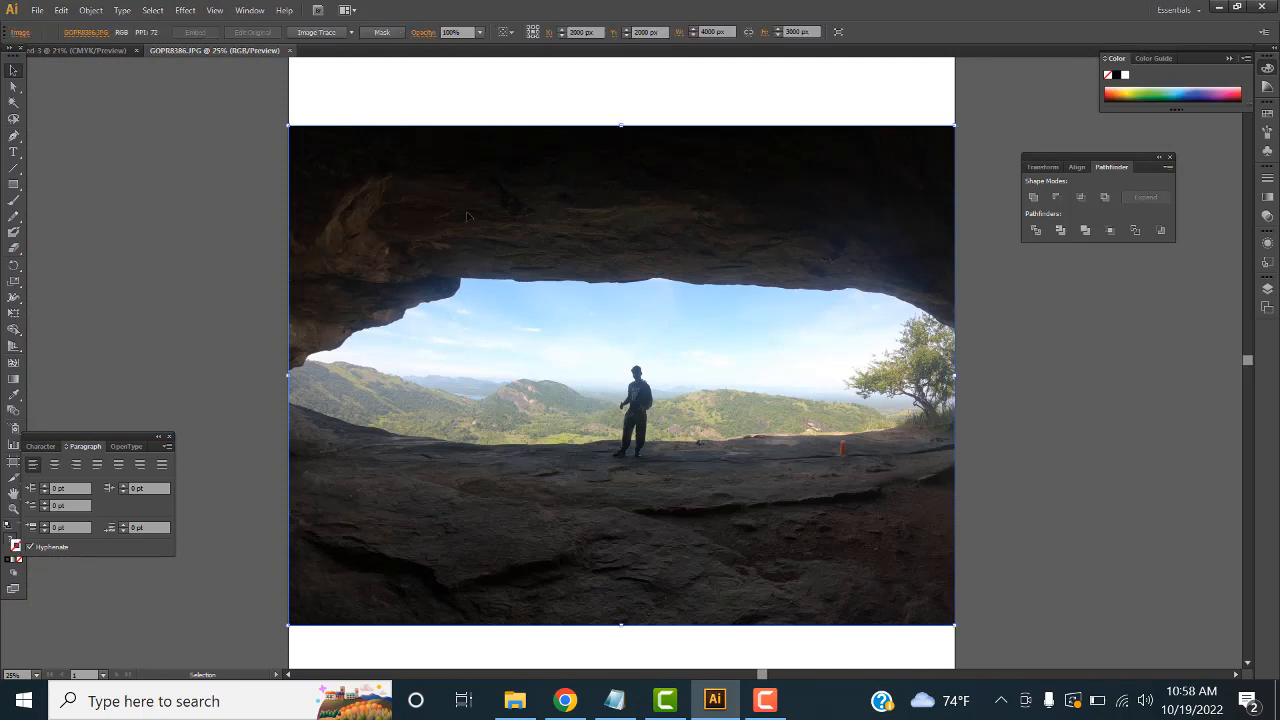
Create a new document with 2 artboards, keeping the 4000 × 4000 px size
{"action": "left_click", "coordinate": [39, 11]}
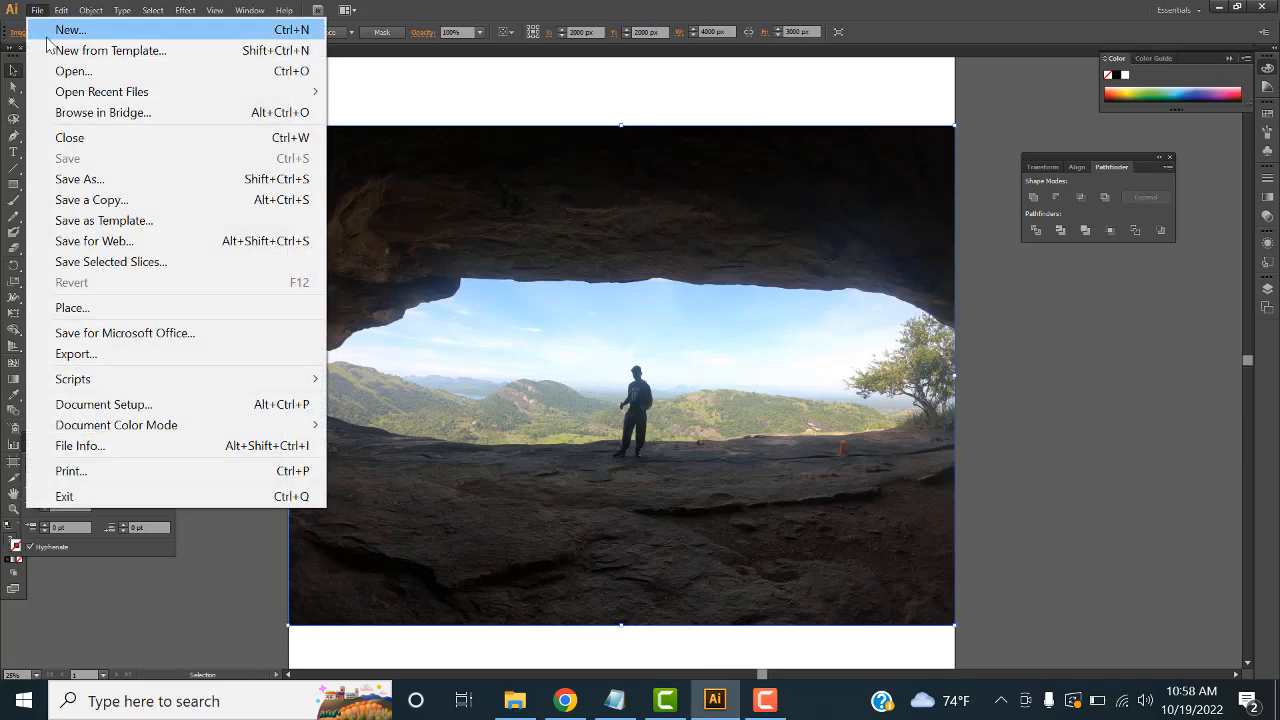
{"action": "left_click", "coordinate": [50, 30]}
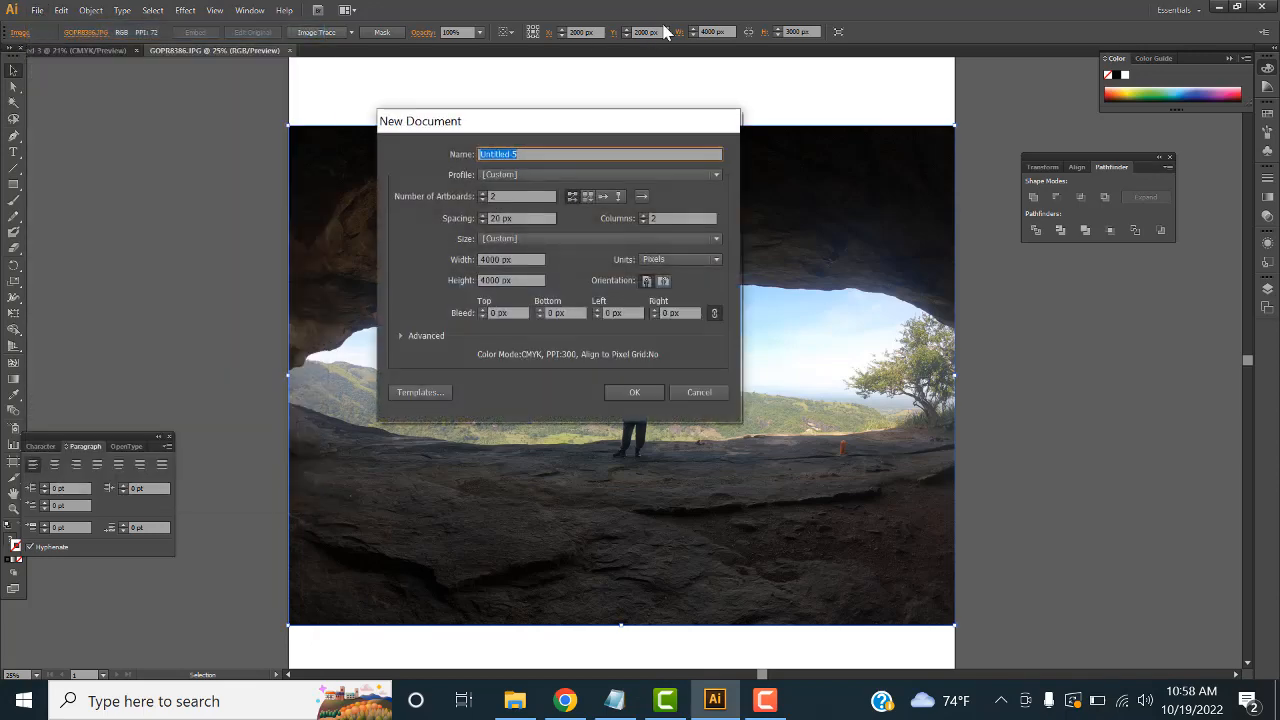
{"action": "left_click", "coordinate": [527, 196]}
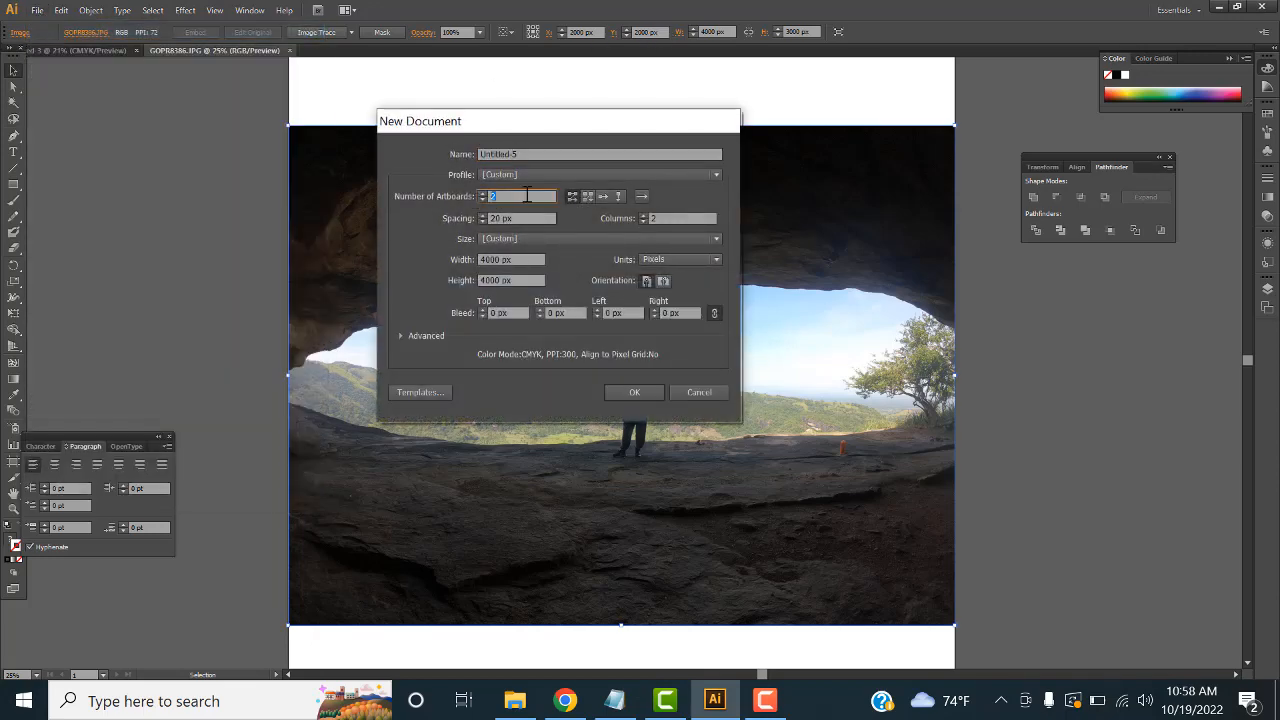
{"action": "type", "text": "1"}
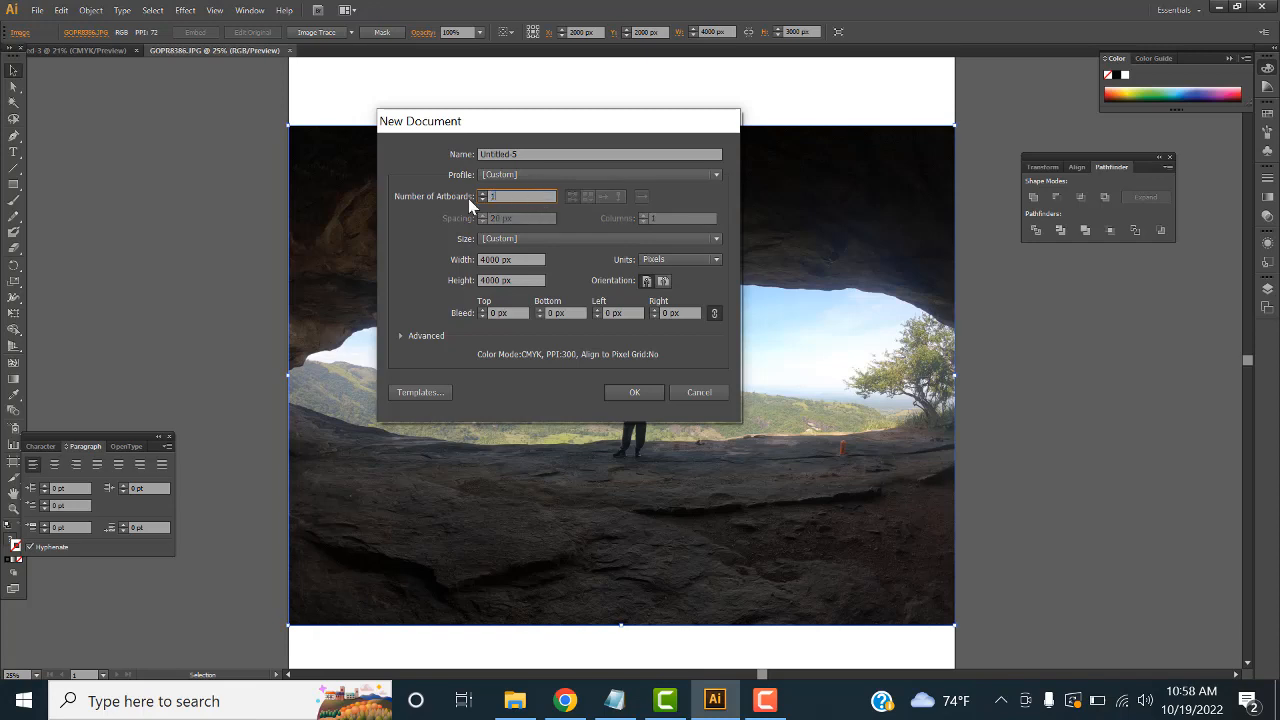
{"action": "left_click_drag", "start_coordinate": [500, 197], "coordinate": [436, 198]}
{"action": "type", "text": "2"}
{"action": "left_click", "coordinate": [625, 391]}
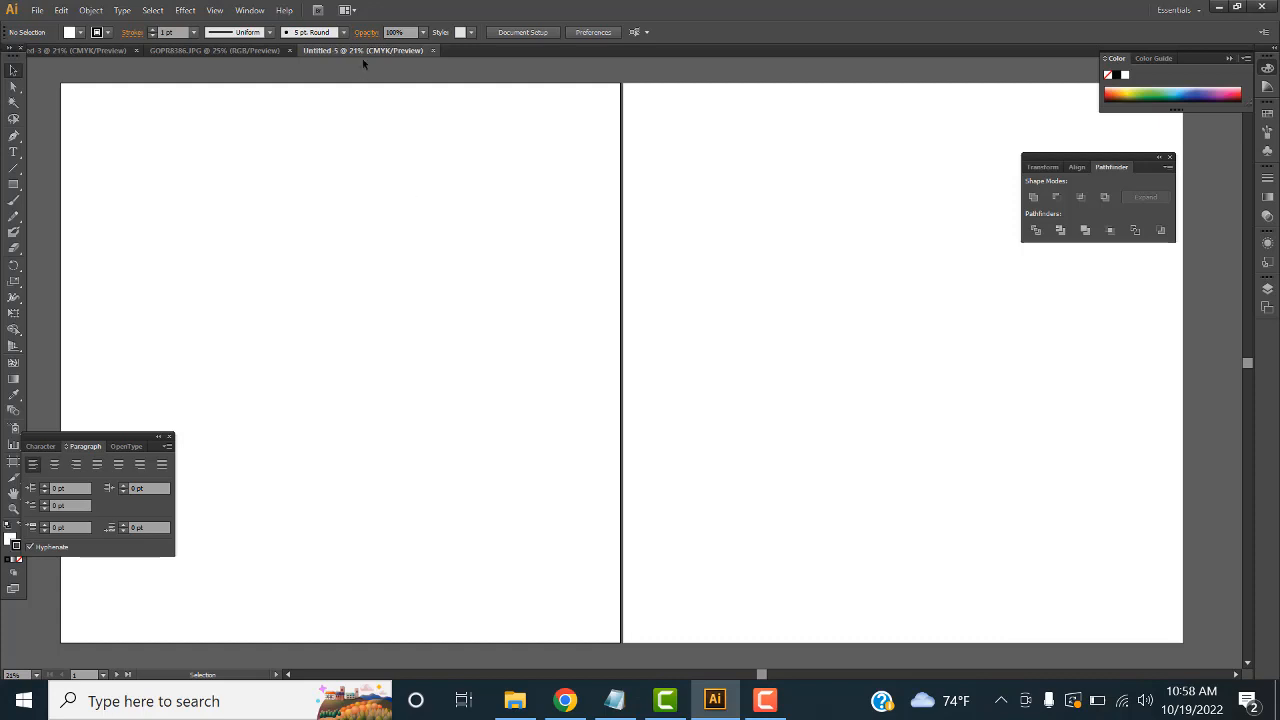
Cut the cave photo from the GOPR8386.JPG document and paste it into the new two-artboard document
{"action": "left_click", "coordinate": [224, 52]}
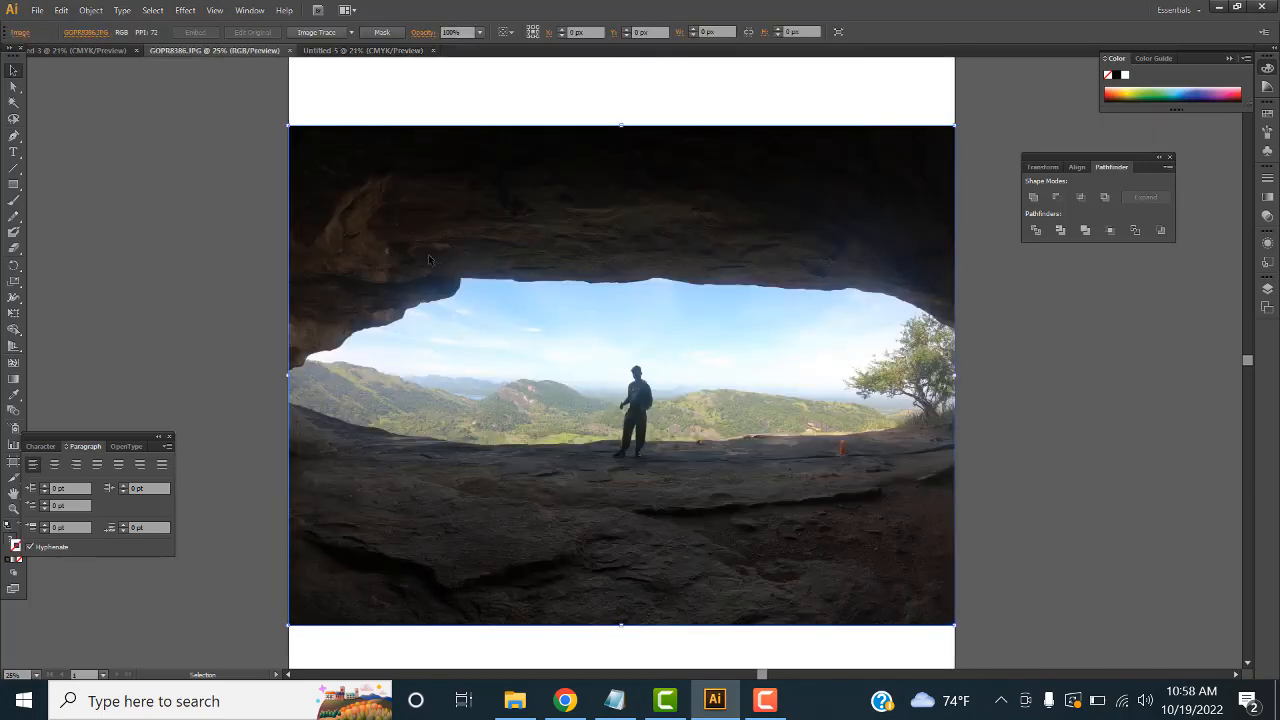
{"action": "key", "text": "Delete"}
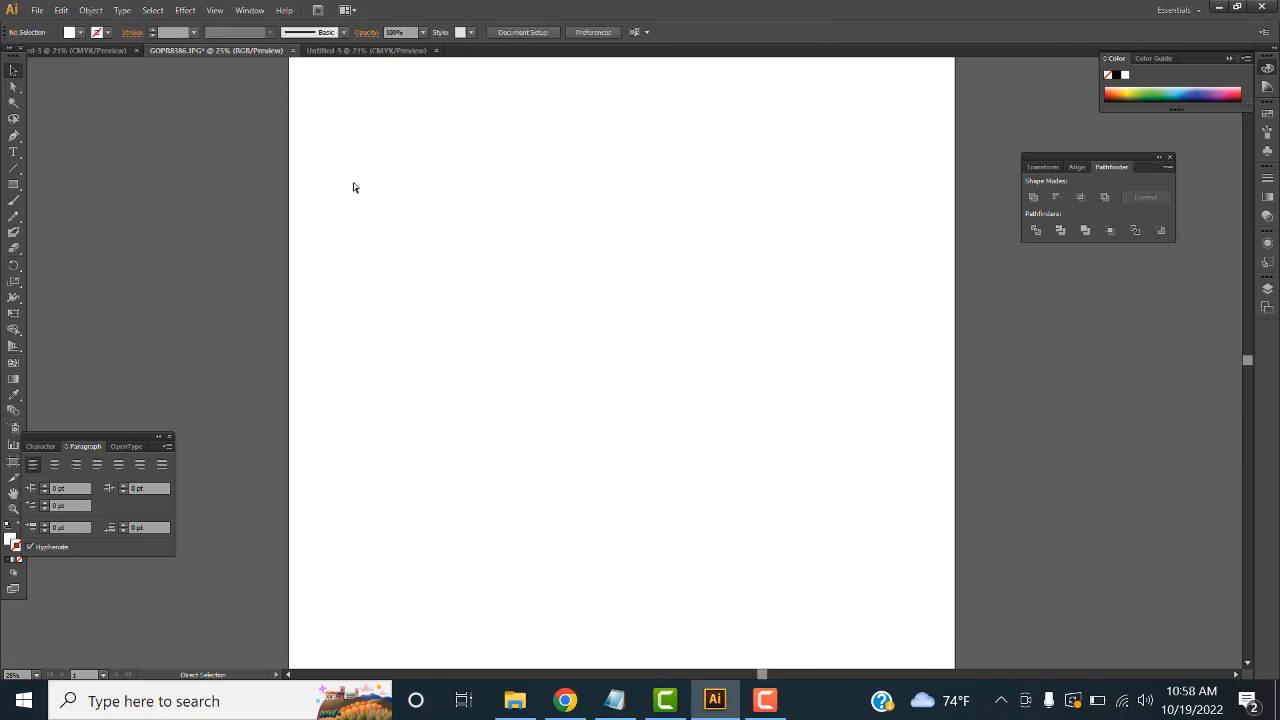
{"action": "left_click", "coordinate": [331, 52]}
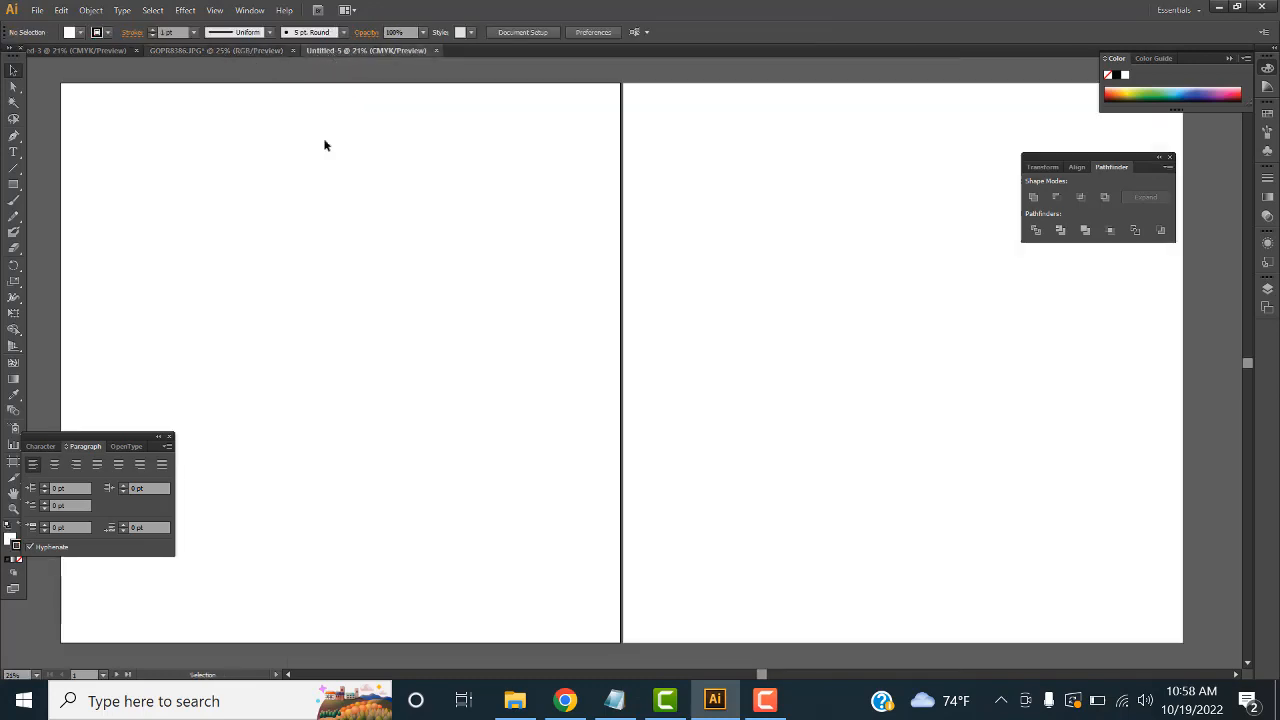
{"action": "key", "text": "ctrl+v"}
Place the photo on the first artboard, scale it to about 3667 × 2750 px, and move the Paragraph panel clear of it
{"action": "left_click_drag", "start_coordinate": [539, 351], "coordinate": [278, 340]}
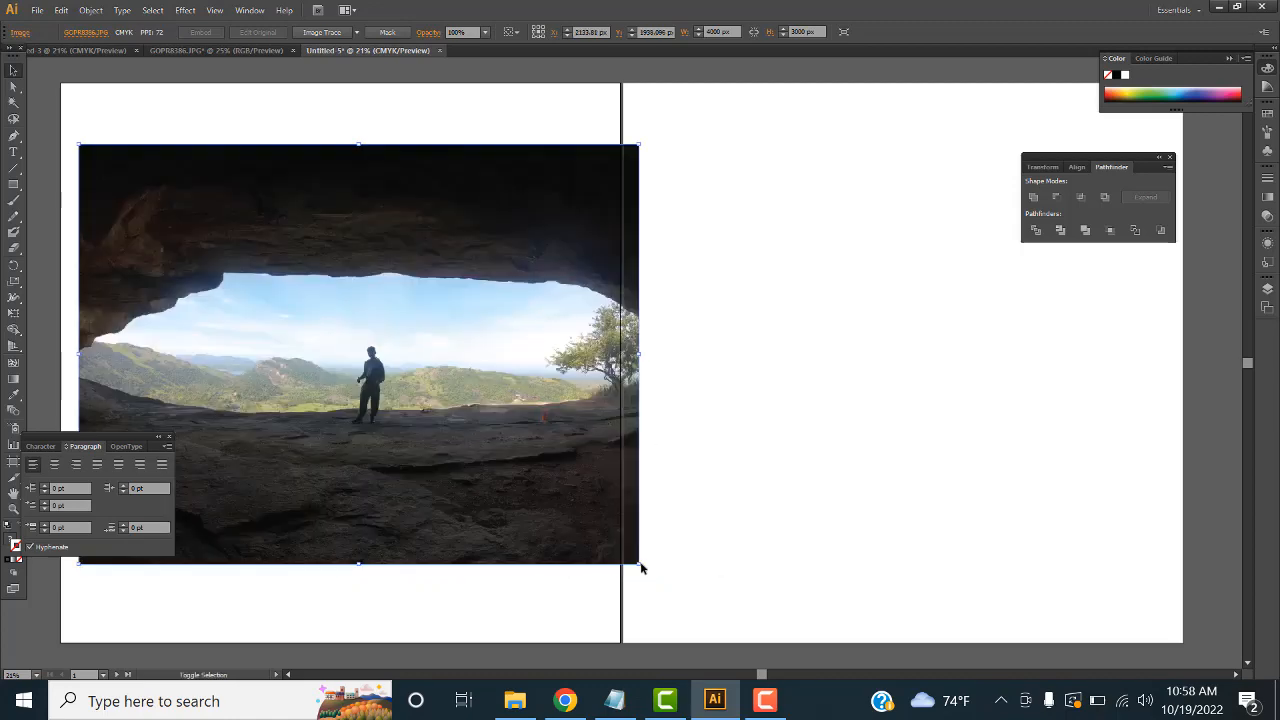
{"action": "left_click_drag", "start_coordinate": [640, 565], "coordinate": [594, 530]}
{"action": "scroll", "coordinate": [731, 457], "scroll_direction": "down", "scroll_amount": 2}
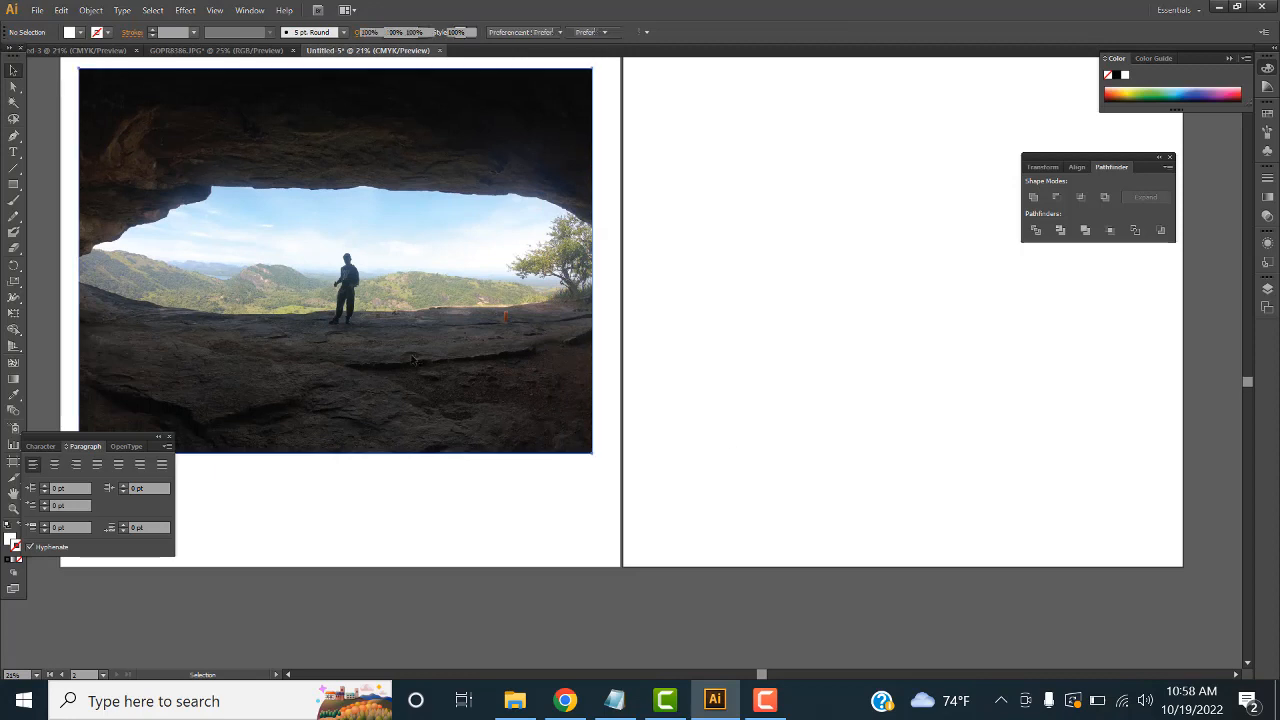
{"action": "scroll", "coordinate": [440, 370], "scroll_direction": "up", "scroll_amount": 2}
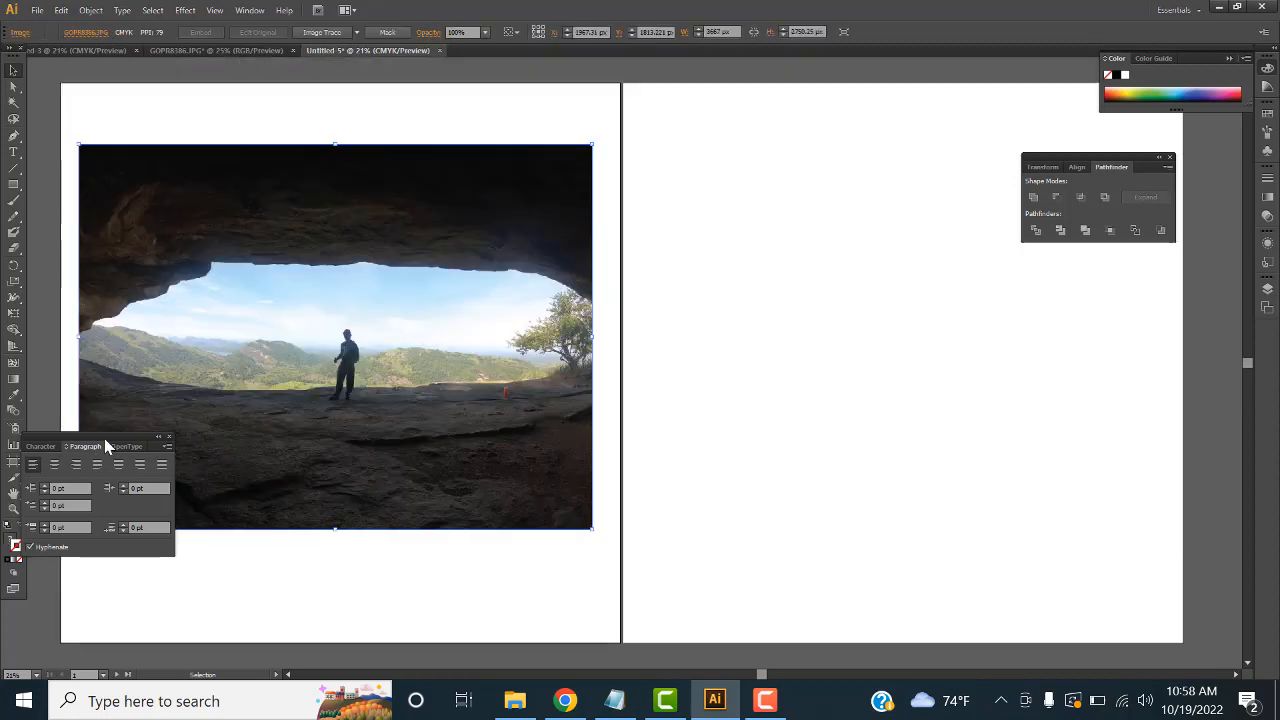
{"action": "left_click_drag", "start_coordinate": [105, 443], "coordinate": [63, 634]}
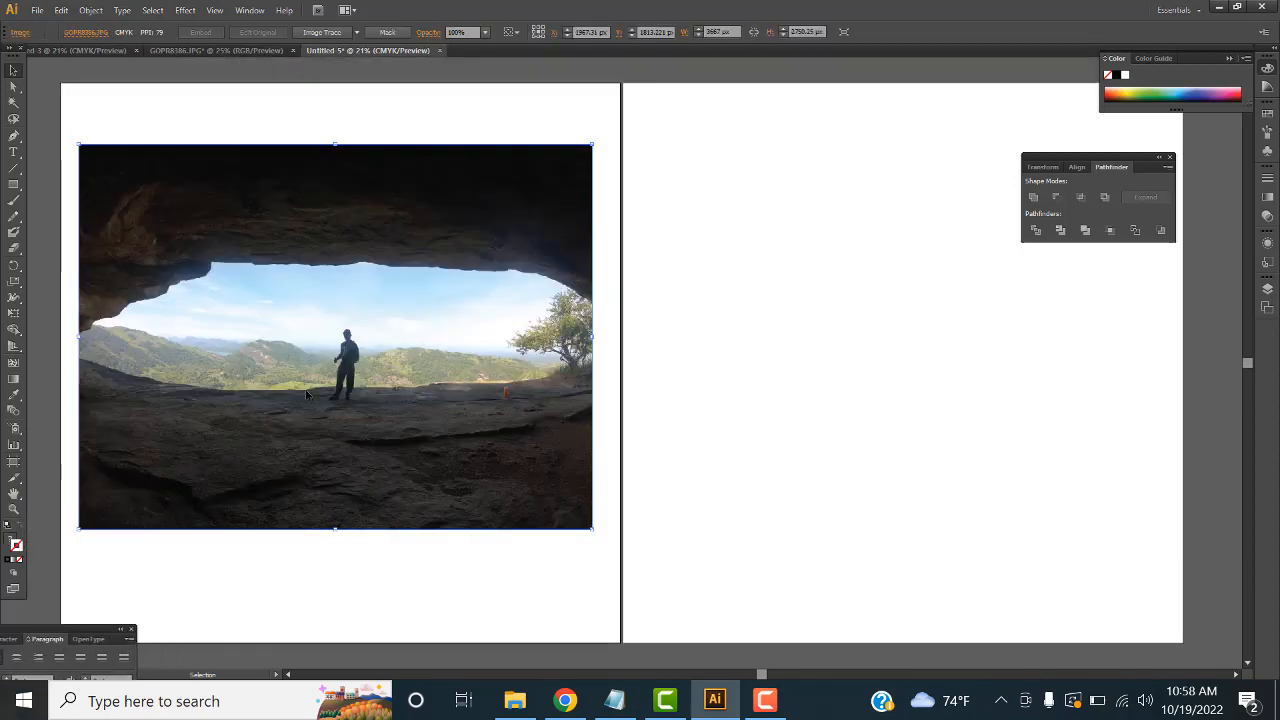
Try pasting a copy of the cave photo in place on the second artboard, and delete that copy
{"action": "left_click", "coordinate": [667, 347]}
{"action": "left_click", "coordinate": [361, 354]}
{"action": "key", "text": "a"}
{"action": "key", "text": "v"}
{"action": "left_click", "coordinate": [811, 302]}
{"action": "key", "text": "ctrl+alt+shift+v"}
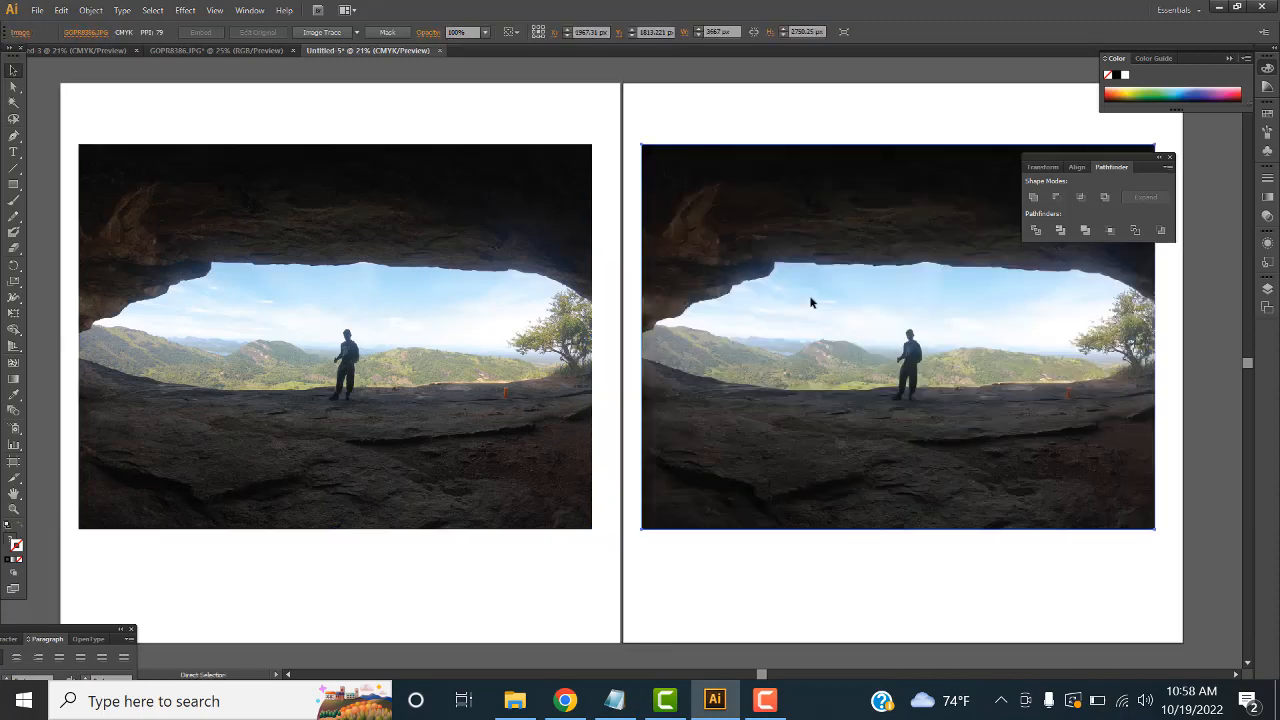
{"action": "key", "text": "v"}
{"action": "key", "text": "Delete"}
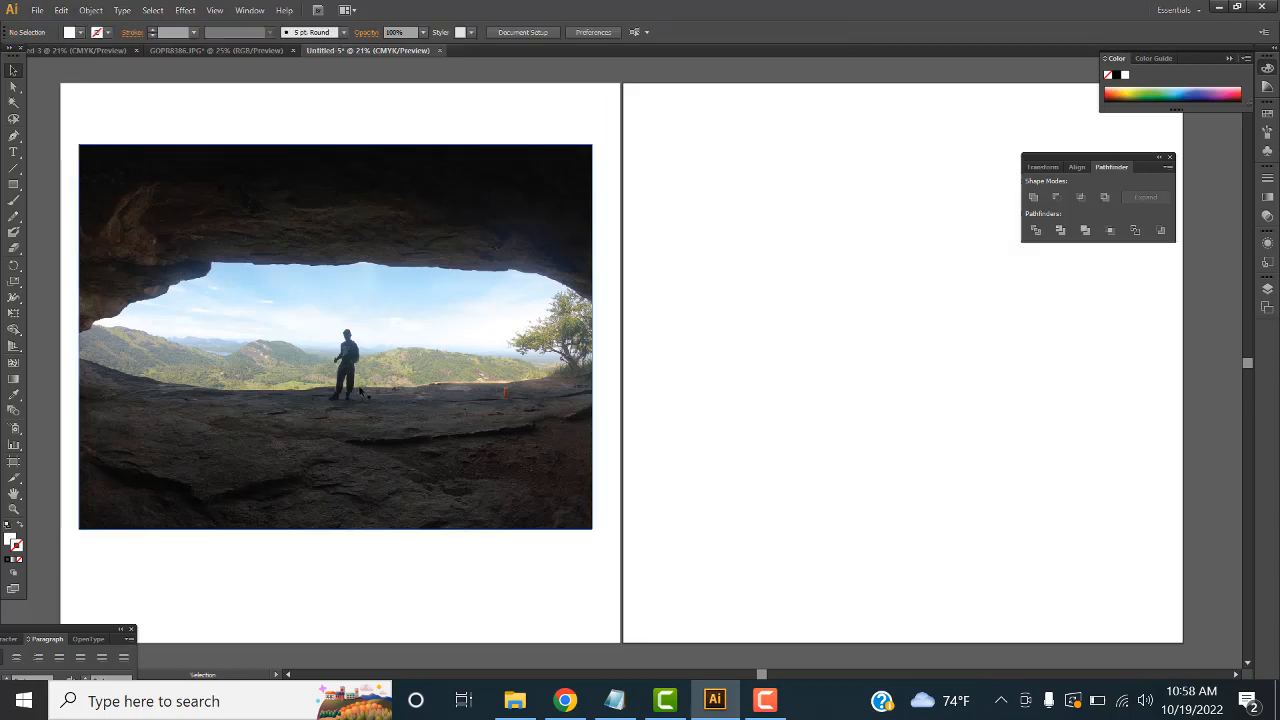
Copy the cave photo, paste it in place on the second artboard, and move the Pathfinder panel off the copy
{"action": "left_click", "coordinate": [192, 309]}
{"action": "key", "text": "ctrl+c"}
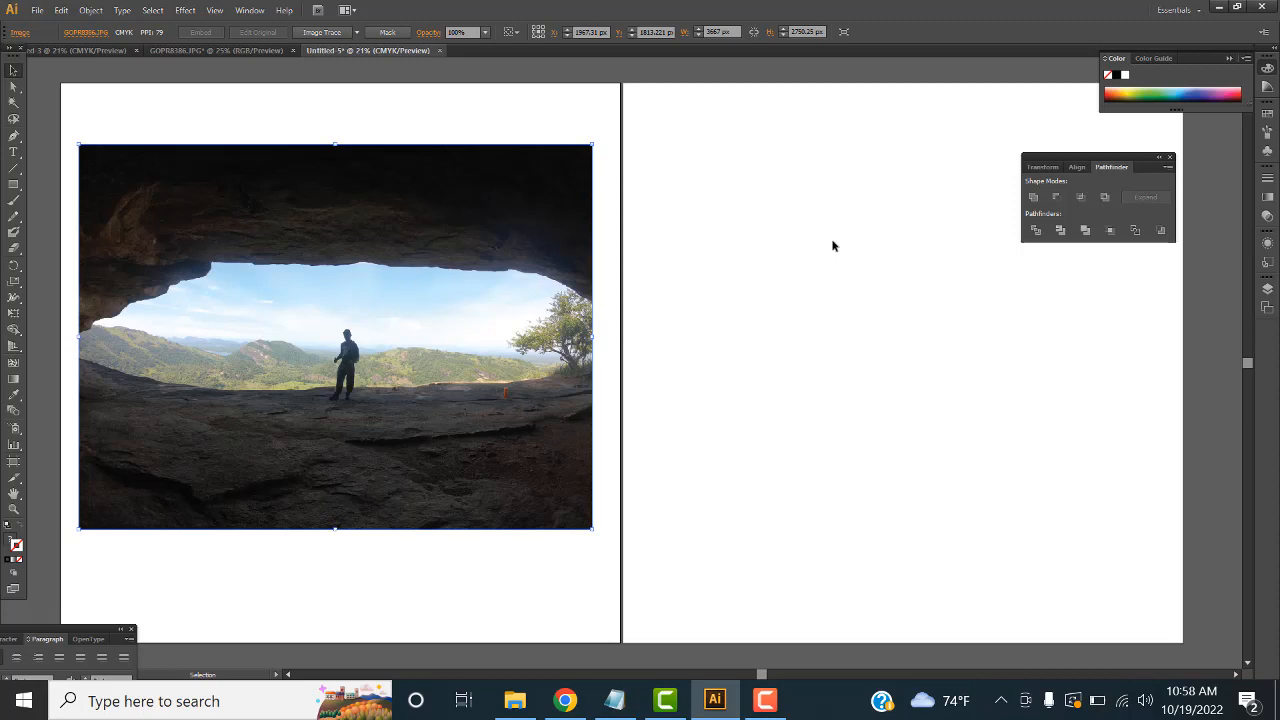
{"action": "left_click", "coordinate": [812, 285]}
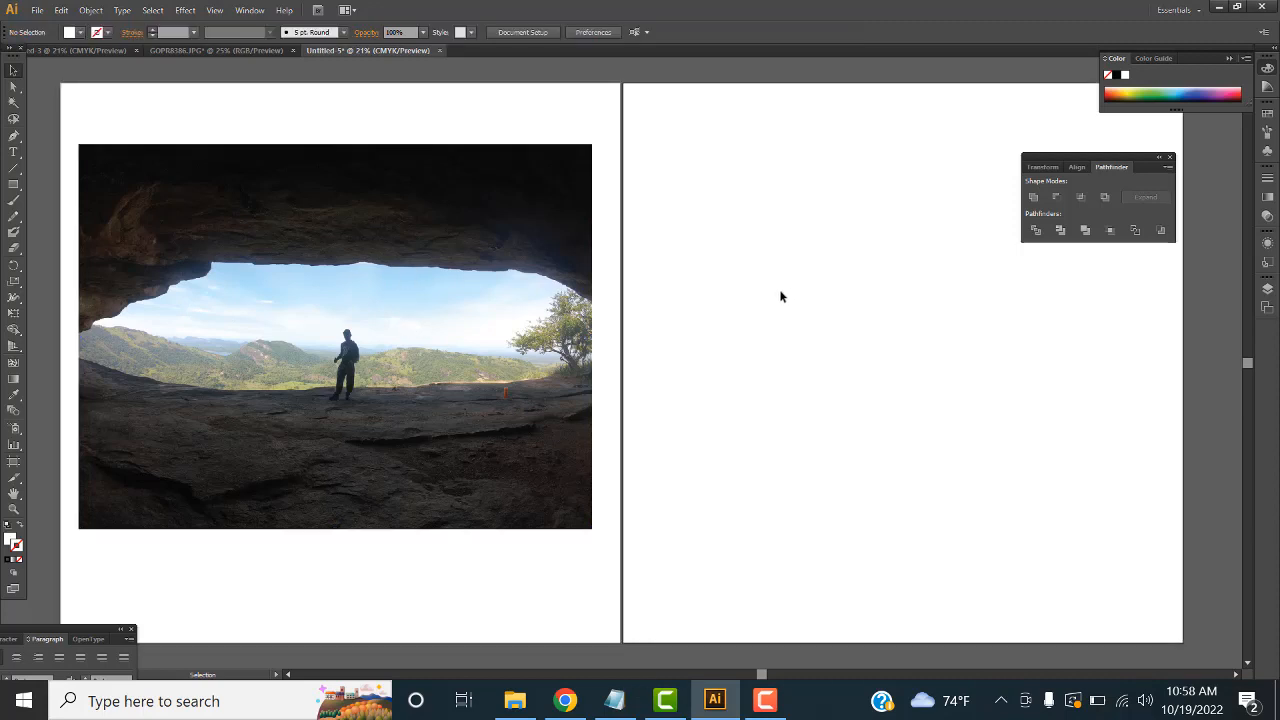
{"action": "key", "text": "ctrl+shift+v"}
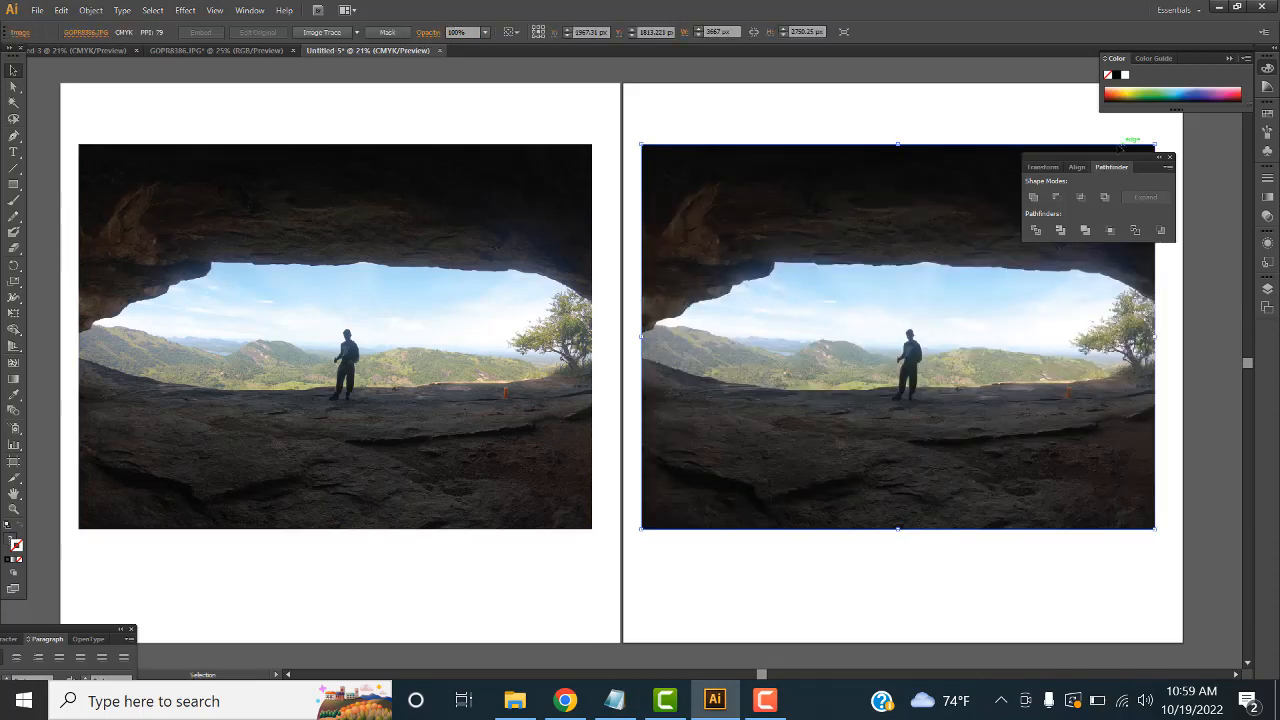
{"action": "left_click_drag", "start_coordinate": [1097, 163], "coordinate": [823, 601]}
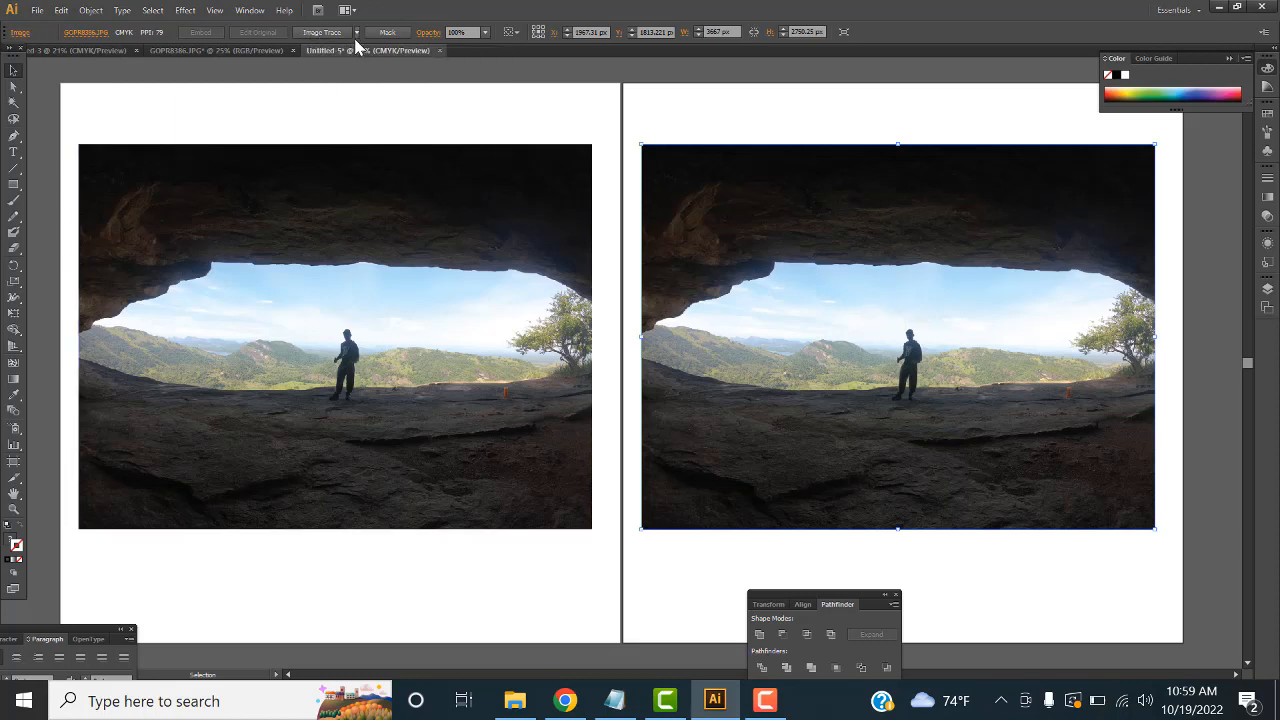
{"action": "left_click", "coordinate": [93, 11]}
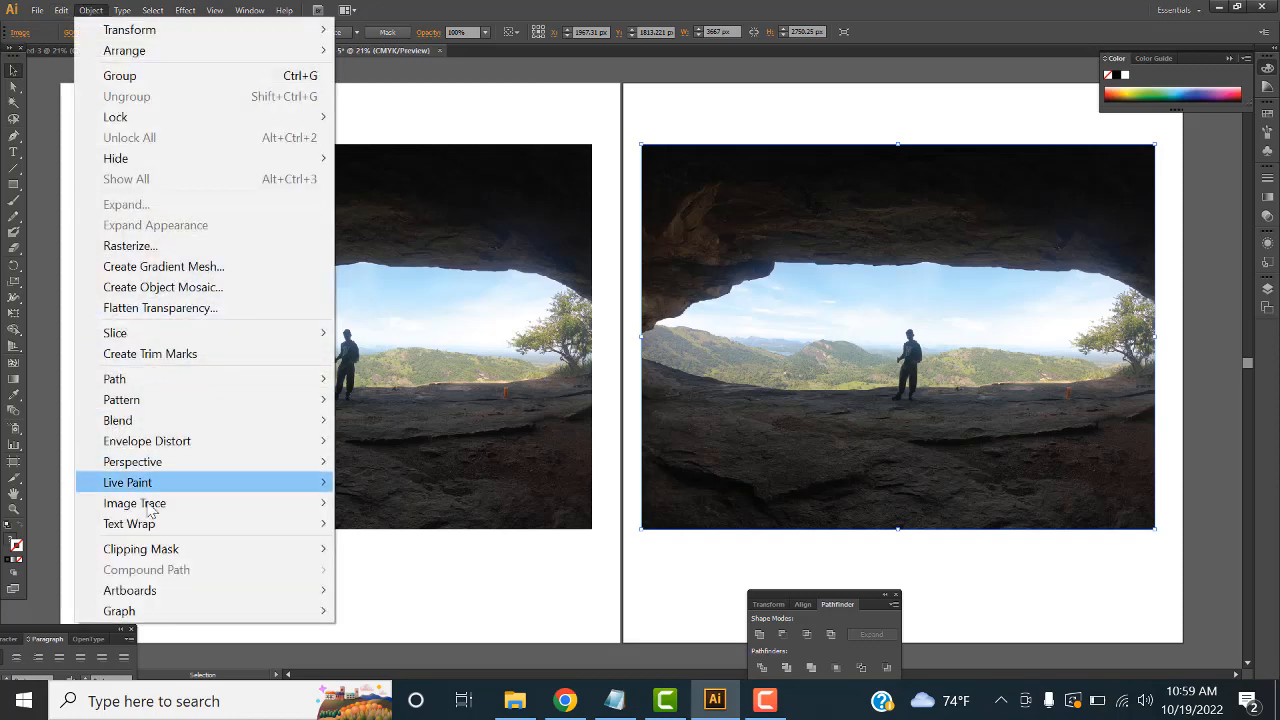
{"action": "mouse_move", "coordinate": [154, 503]}
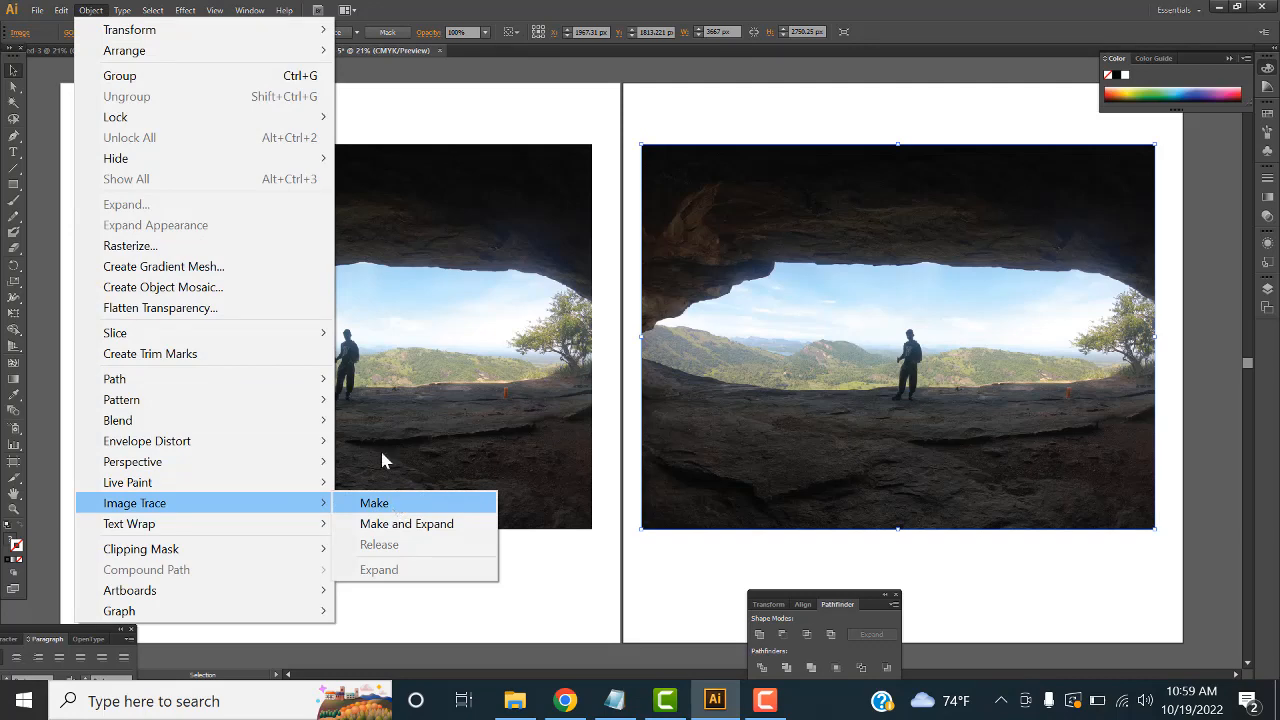
{"action": "left_click", "coordinate": [251, 14]}
{"action": "left_click", "coordinate": [251, 12]}
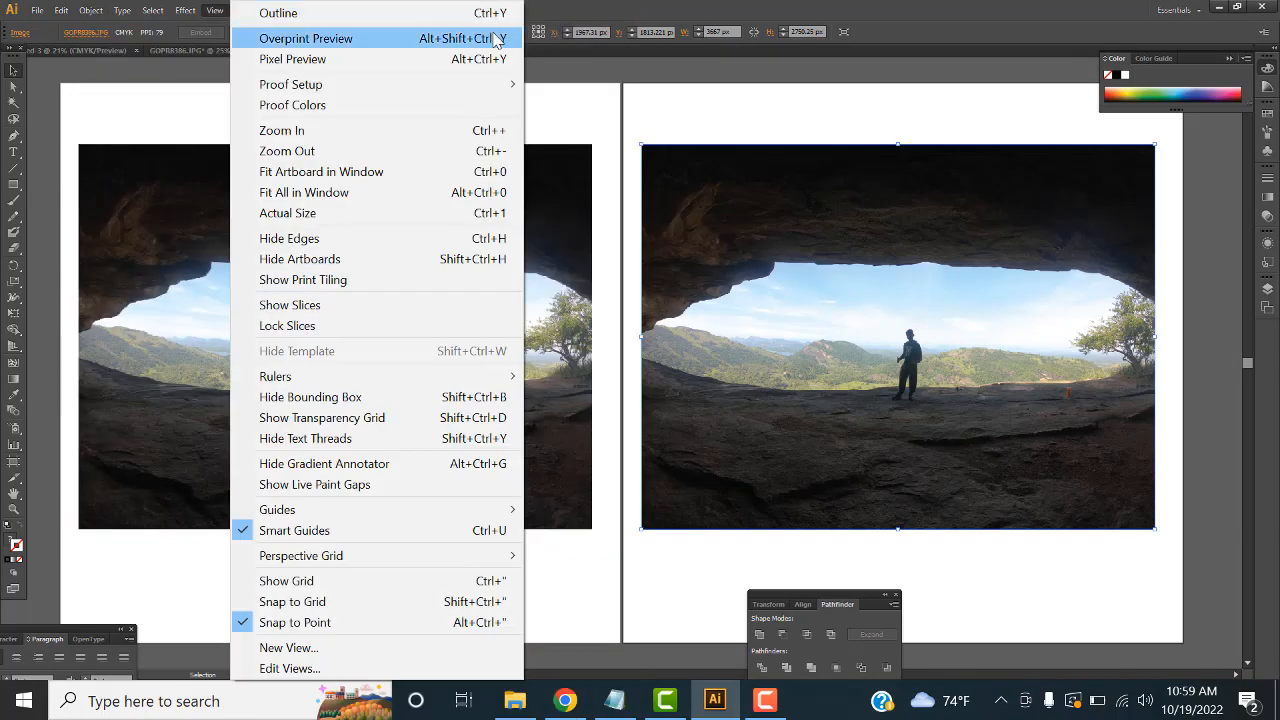
{"action": "left_click", "coordinate": [785, 76]}
{"action": "left_click", "coordinate": [837, 176]}
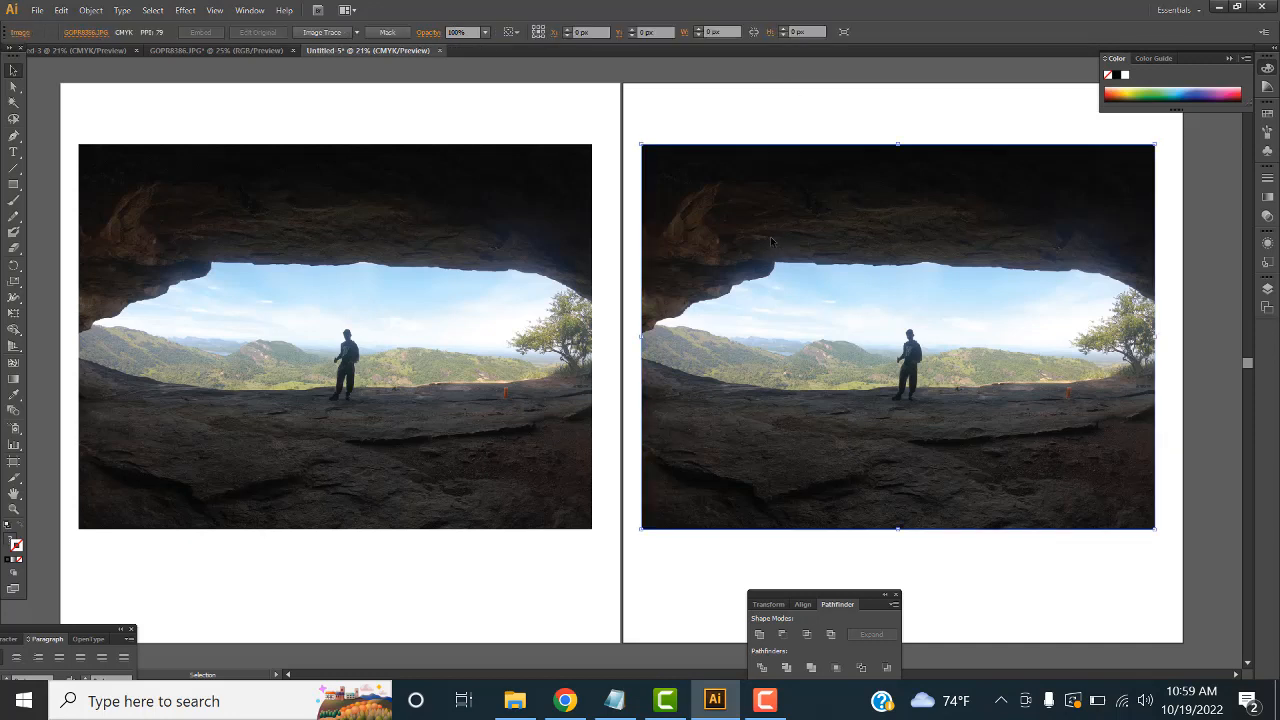
Try tracing the photo copy on the second artboard with the 3 Colors Image Trace preset, and undo that trace
{"action": "left_click", "coordinate": [224, 205], "text": "shift"}
{"action": "left_click", "coordinate": [357, 35]}
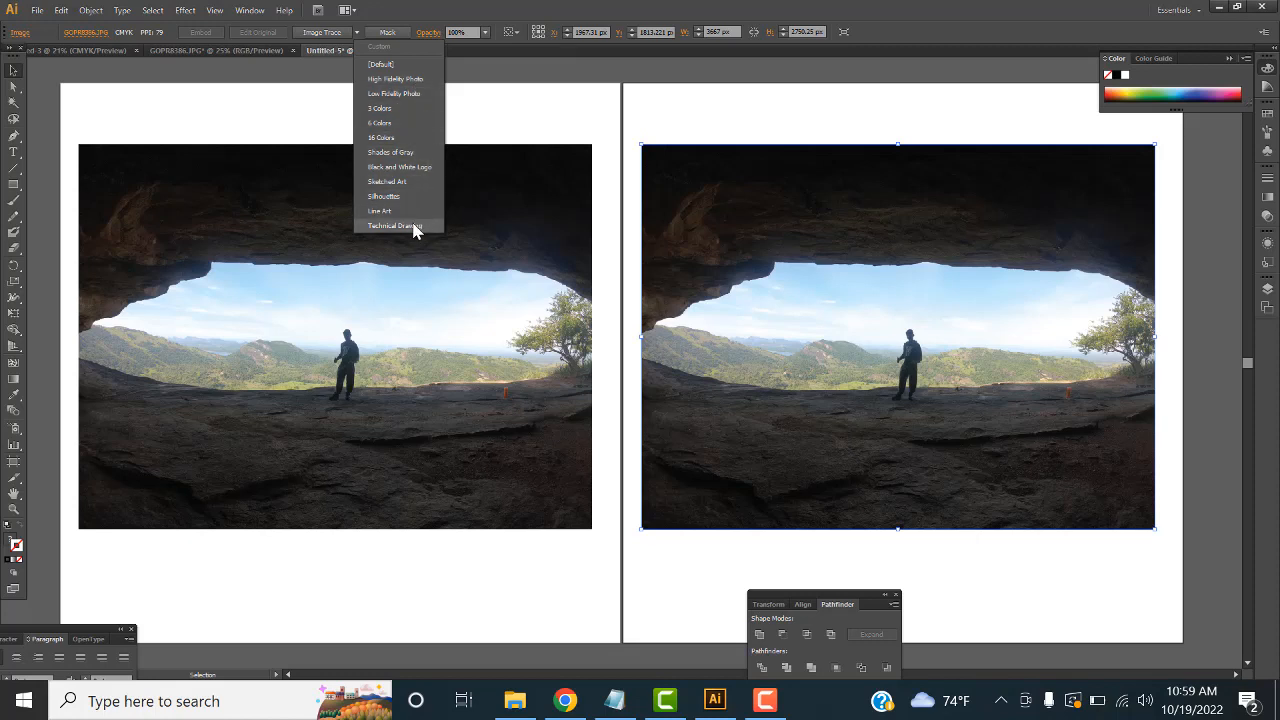
{"action": "left_click", "coordinate": [408, 111]}
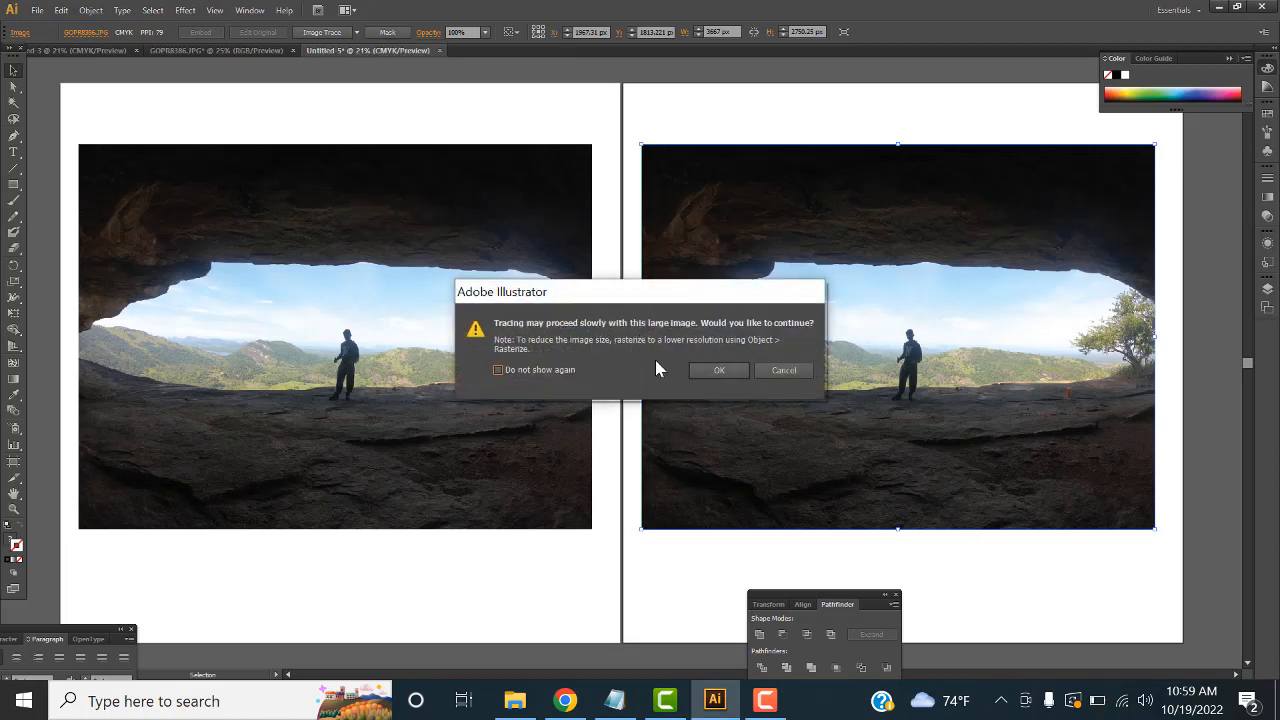
{"action": "left_click", "coordinate": [716, 370]}
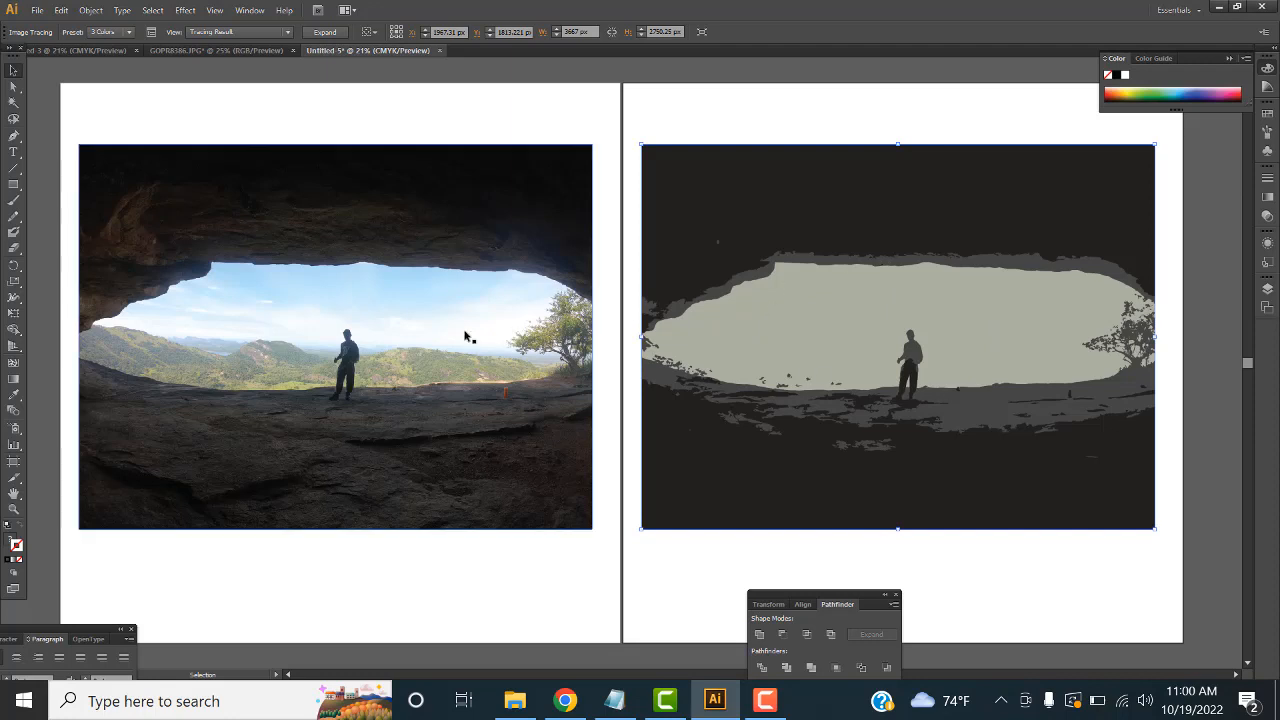
{"action": "left_click", "coordinate": [369, 340]}
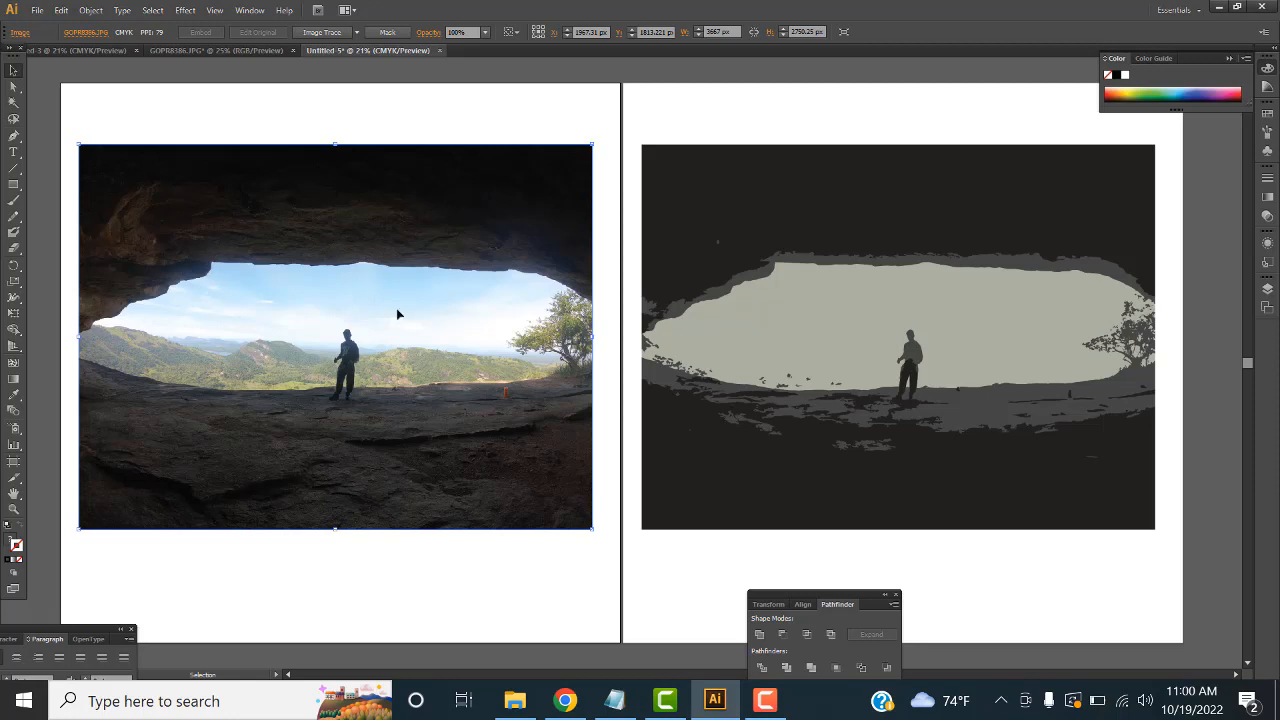
{"action": "left_click", "coordinate": [806, 321]}
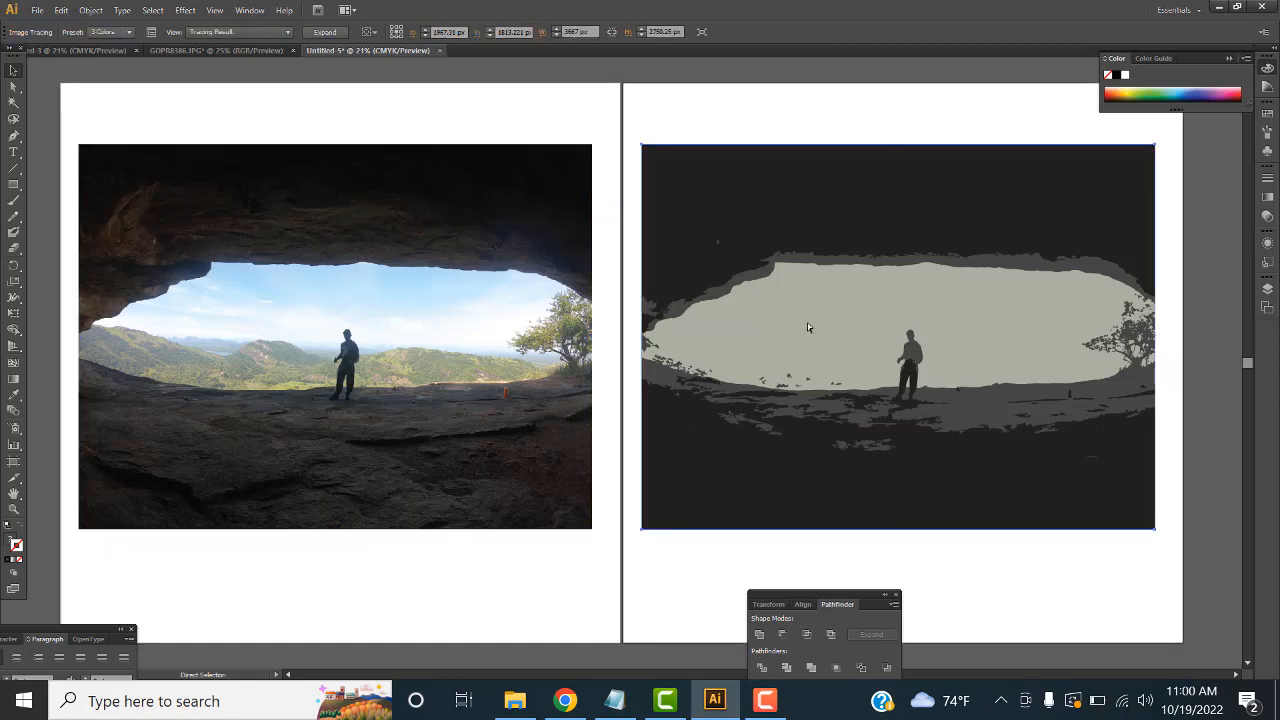
{"action": "key", "text": "ctrl+z"}
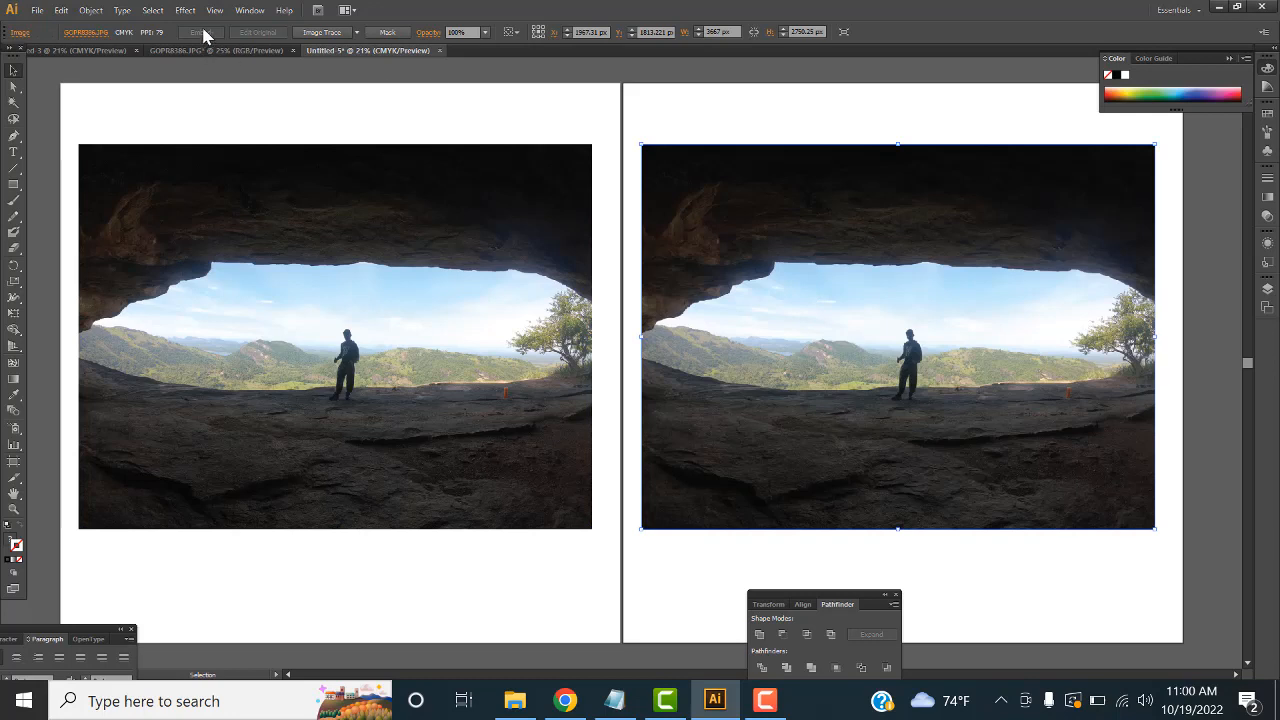
Try the 6 Colors Image Trace preset on the photo copy, inspect the traced scene up close, and undo the trace
{"action": "left_click", "coordinate": [356, 32]}
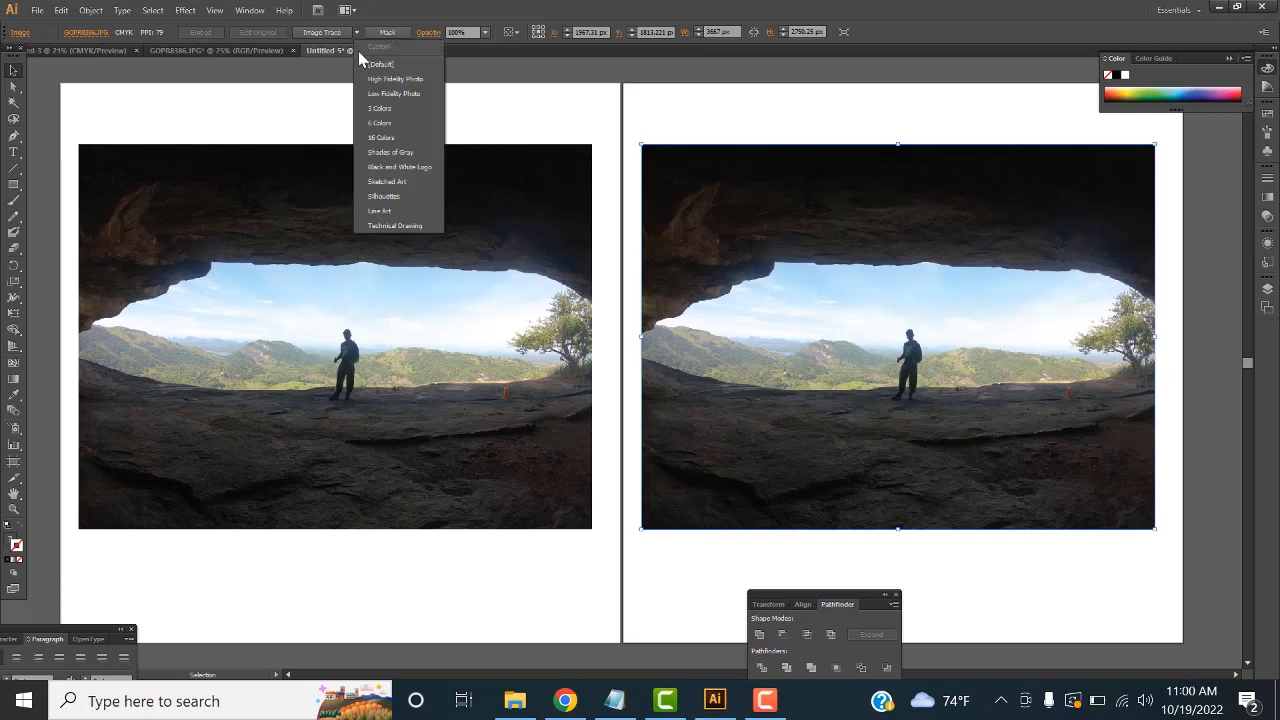
{"action": "left_click", "coordinate": [375, 122]}
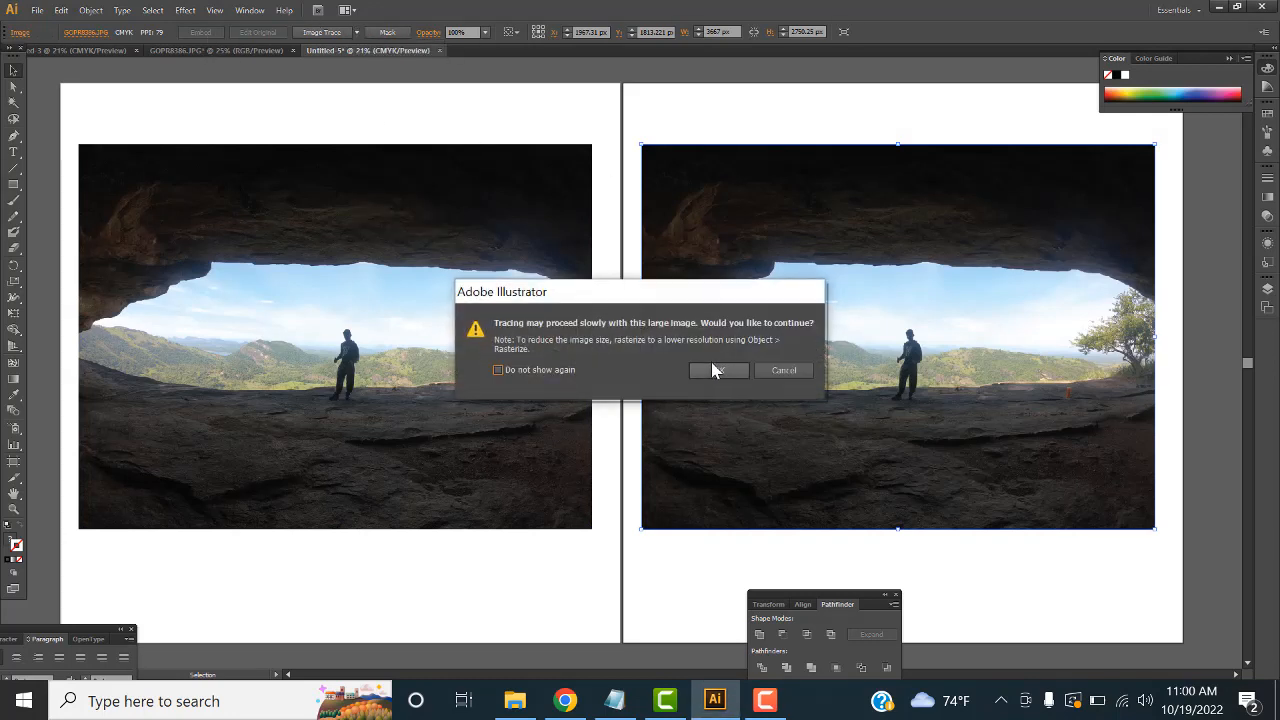
{"action": "left_click", "coordinate": [716, 370]}
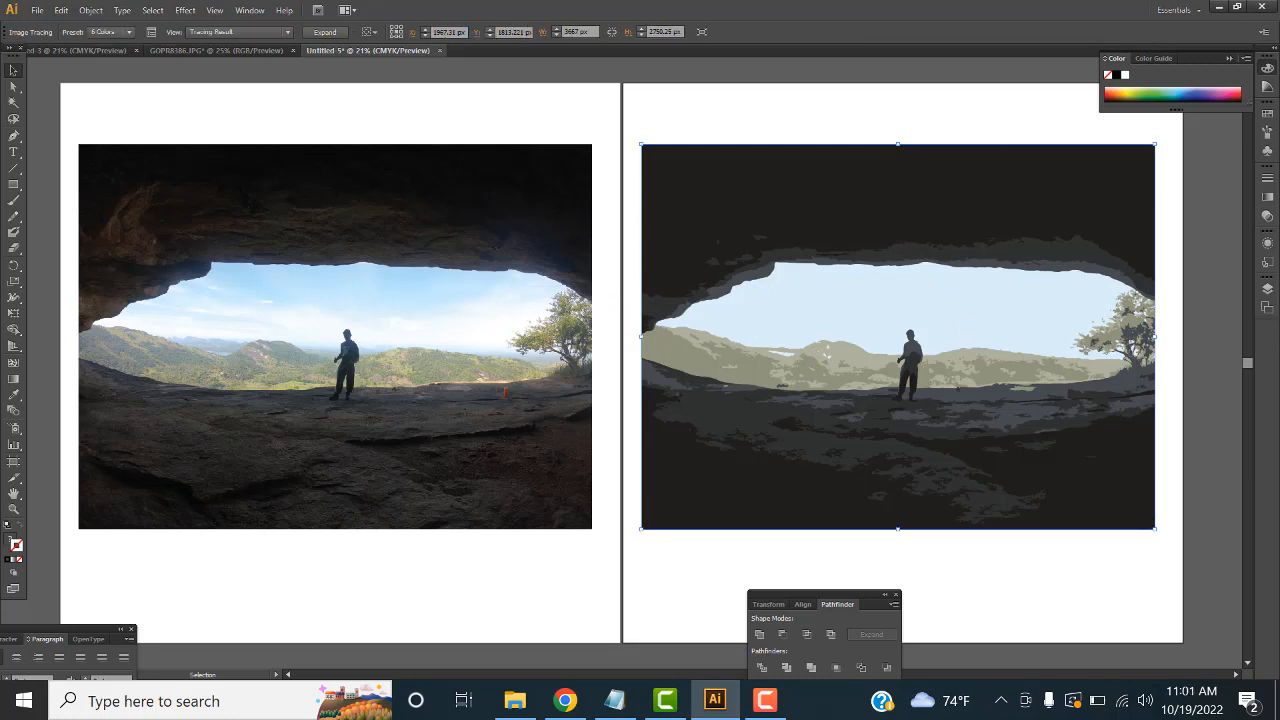
{"action": "key", "text": "ctrl+equal"}
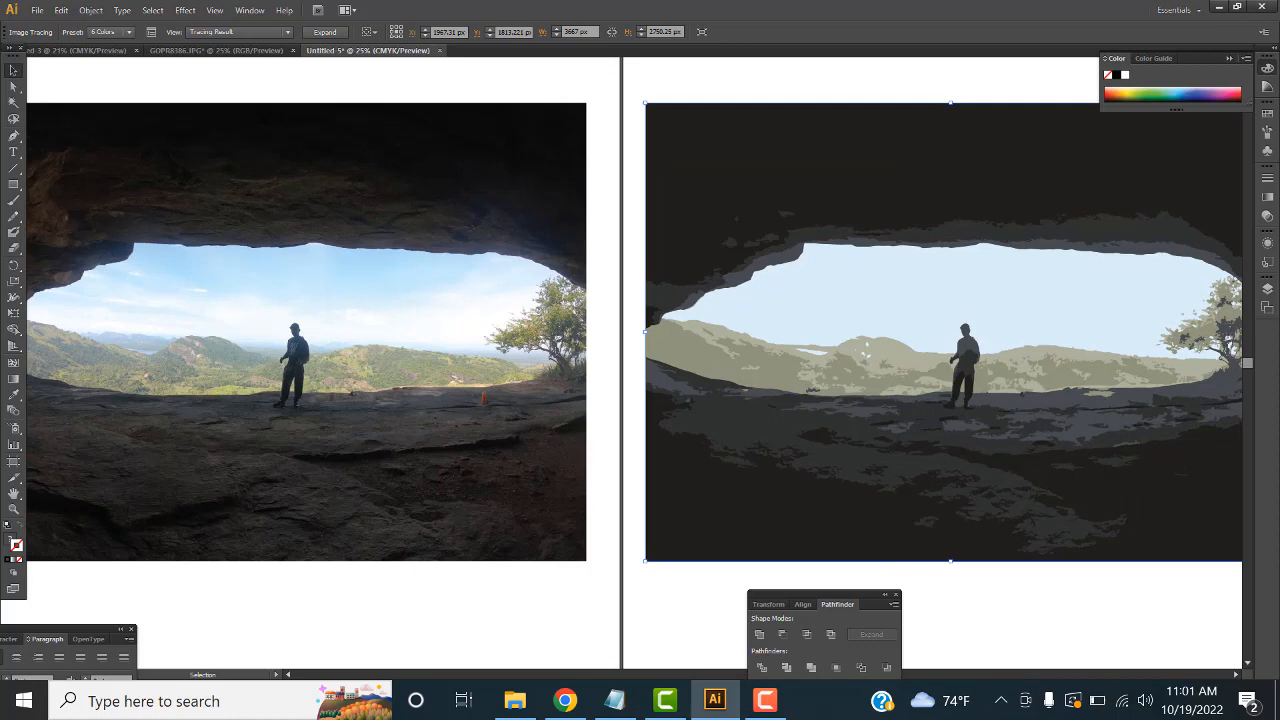
{"action": "left_click_drag", "start_coordinate": [797, 334], "coordinate": [435, 289]}
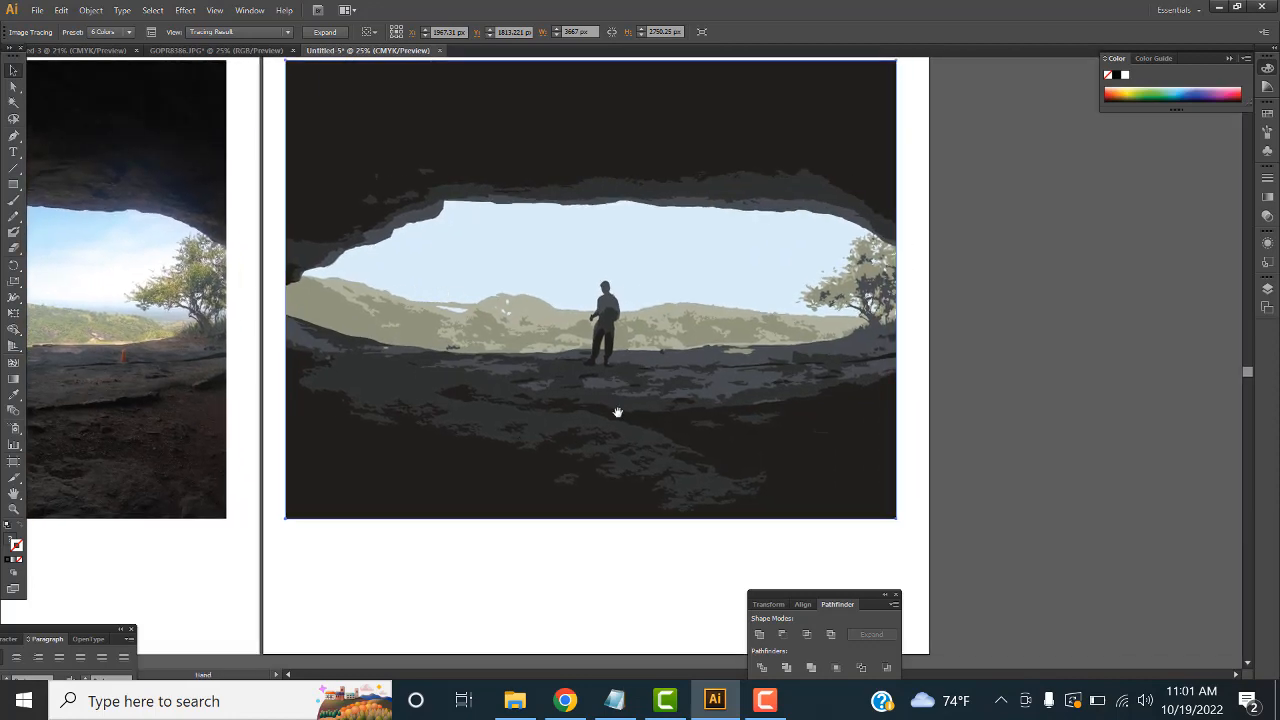
{"action": "left_click", "coordinate": [658, 587]}
{"action": "scroll", "coordinate": [1006, 417], "scroll_direction": "up", "scroll_amount": 1}
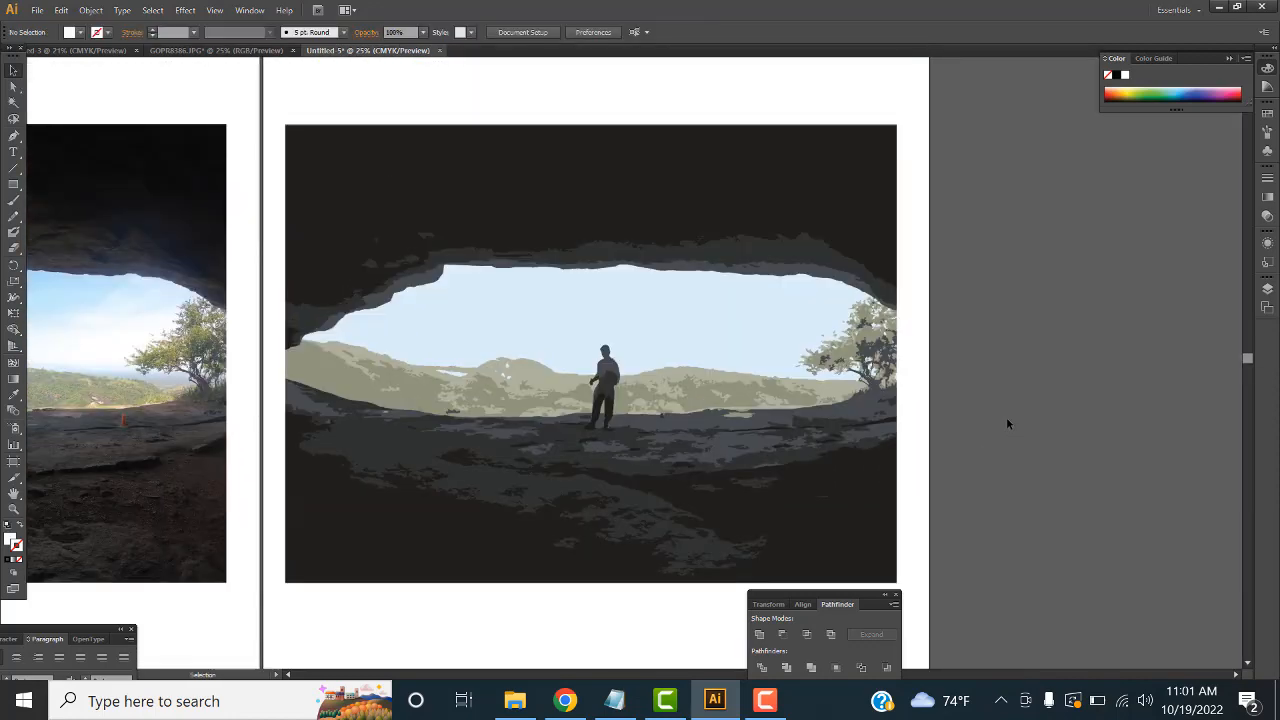
{"action": "scroll", "coordinate": [1006, 420], "scroll_direction": "up", "scroll_amount": 1}
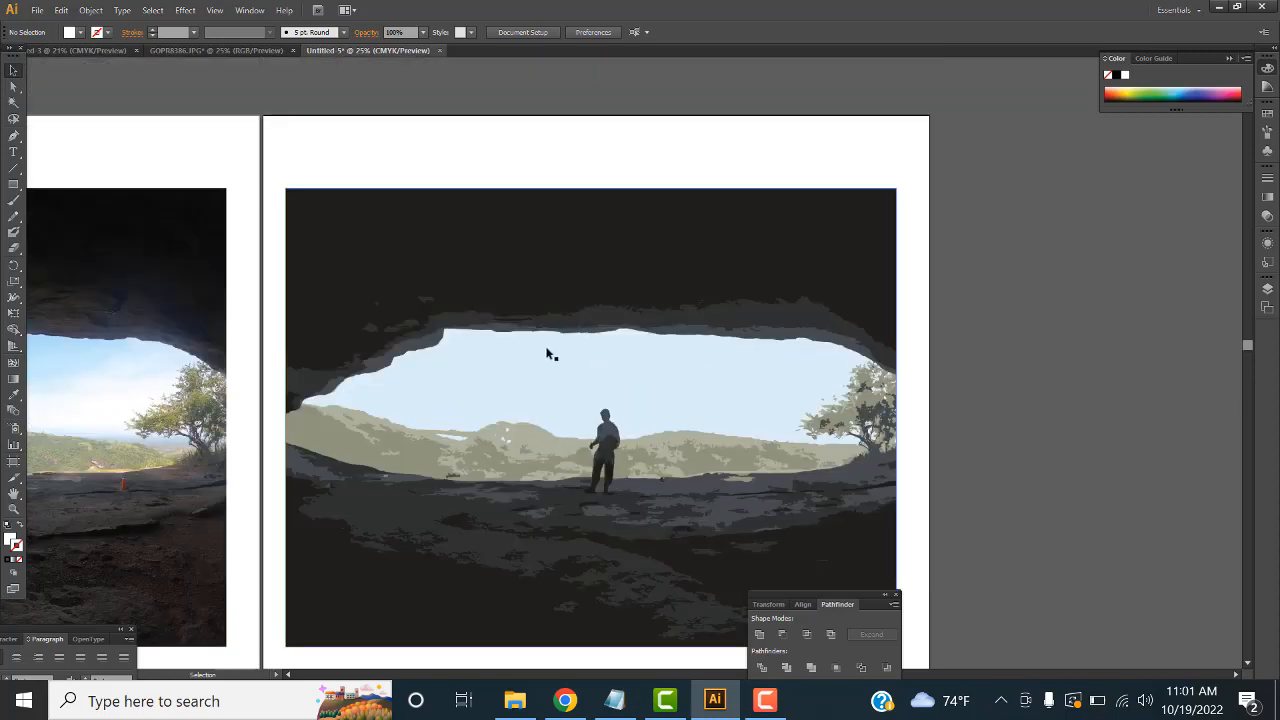
{"action": "scroll", "coordinate": [549, 352], "scroll_direction": "down", "scroll_amount": 2}
{"action": "scroll", "coordinate": [620, 361], "scroll_direction": "up", "scroll_amount": 1}
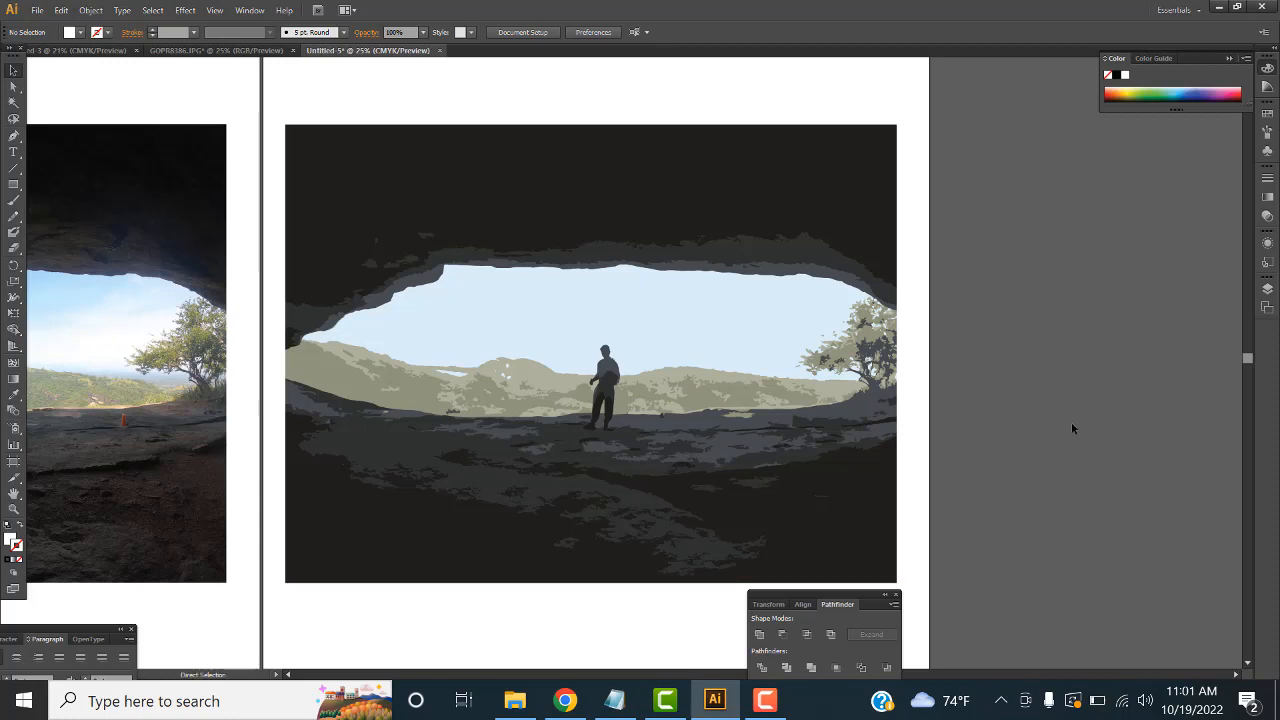
{"action": "key", "text": "ctrl+z"}
Trace the photo copy on the second artboard with the 16 Colors Image Trace preset
{"action": "left_click_drag", "start_coordinate": [727, 386], "coordinate": [799, 384]}
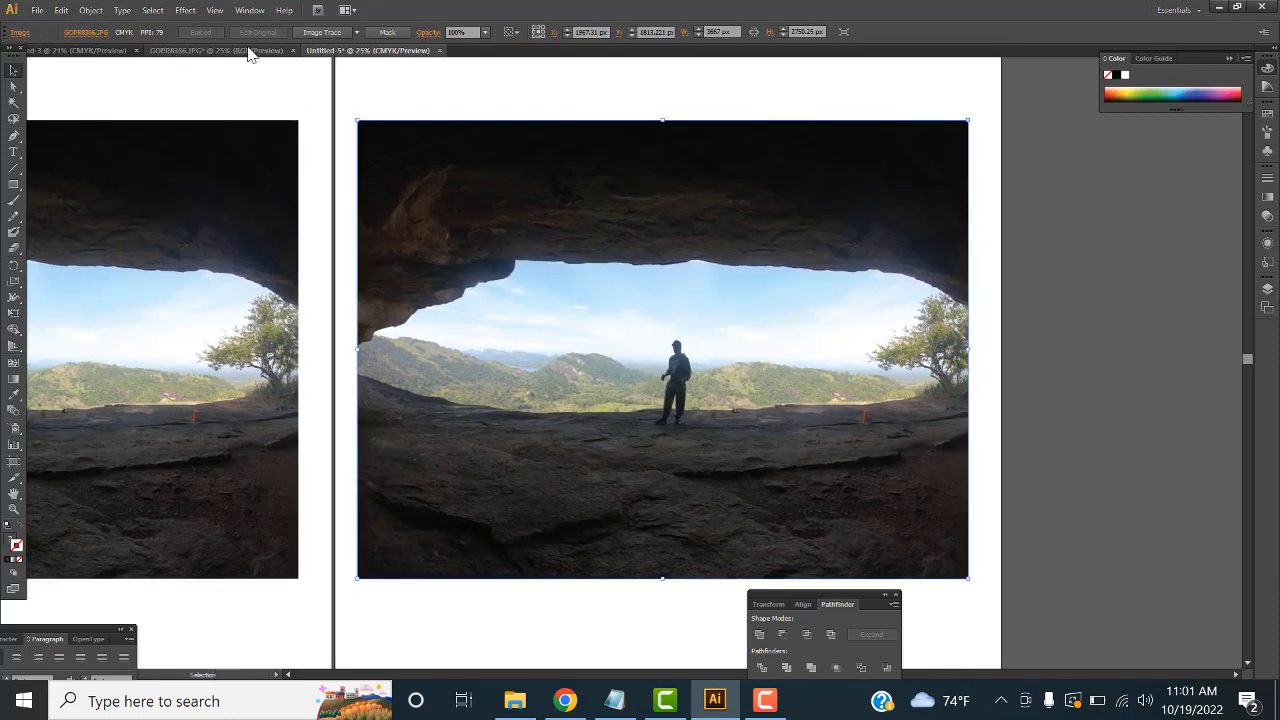
{"action": "left_click", "coordinate": [357, 32]}
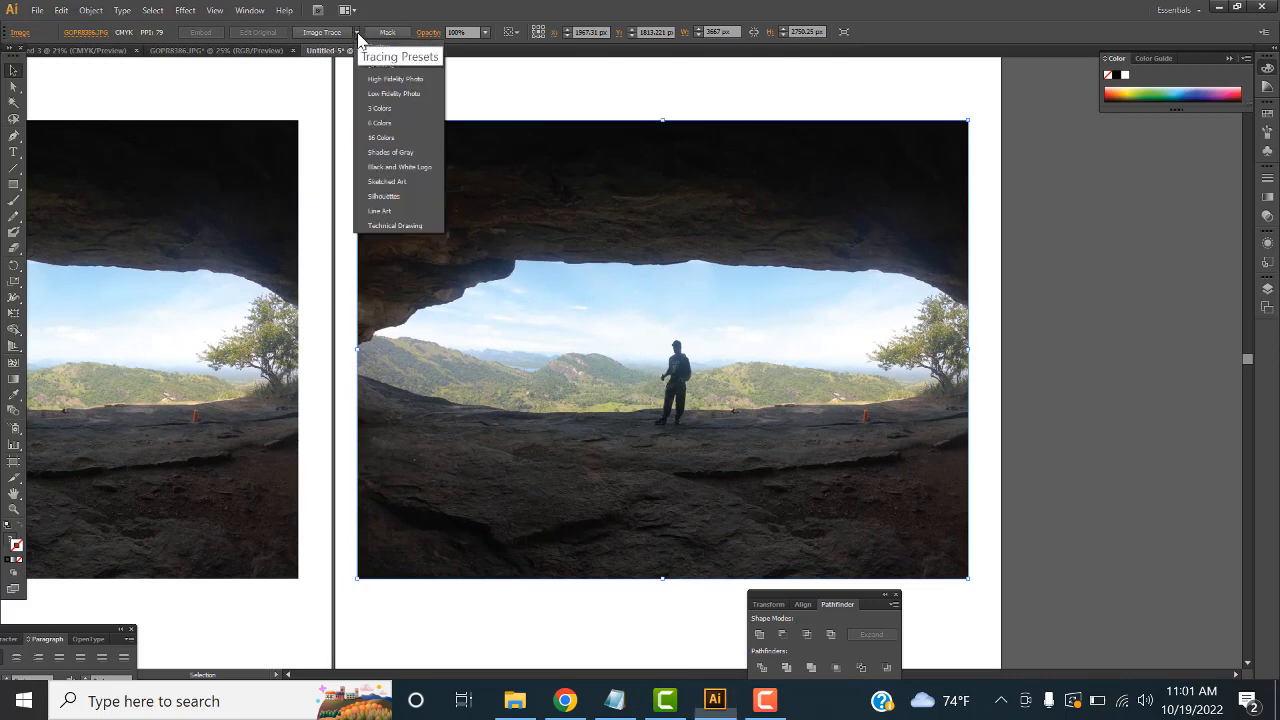
{"action": "left_click", "coordinate": [390, 137]}
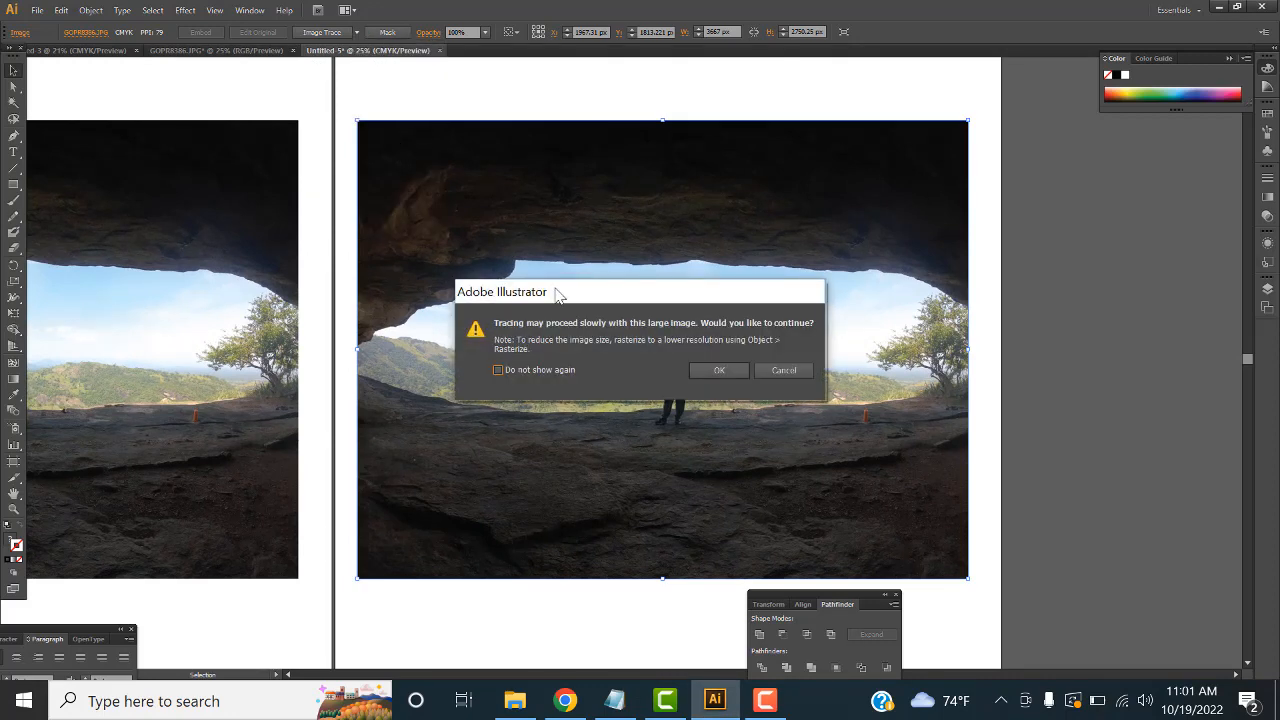
{"action": "left_click", "coordinate": [720, 370]}
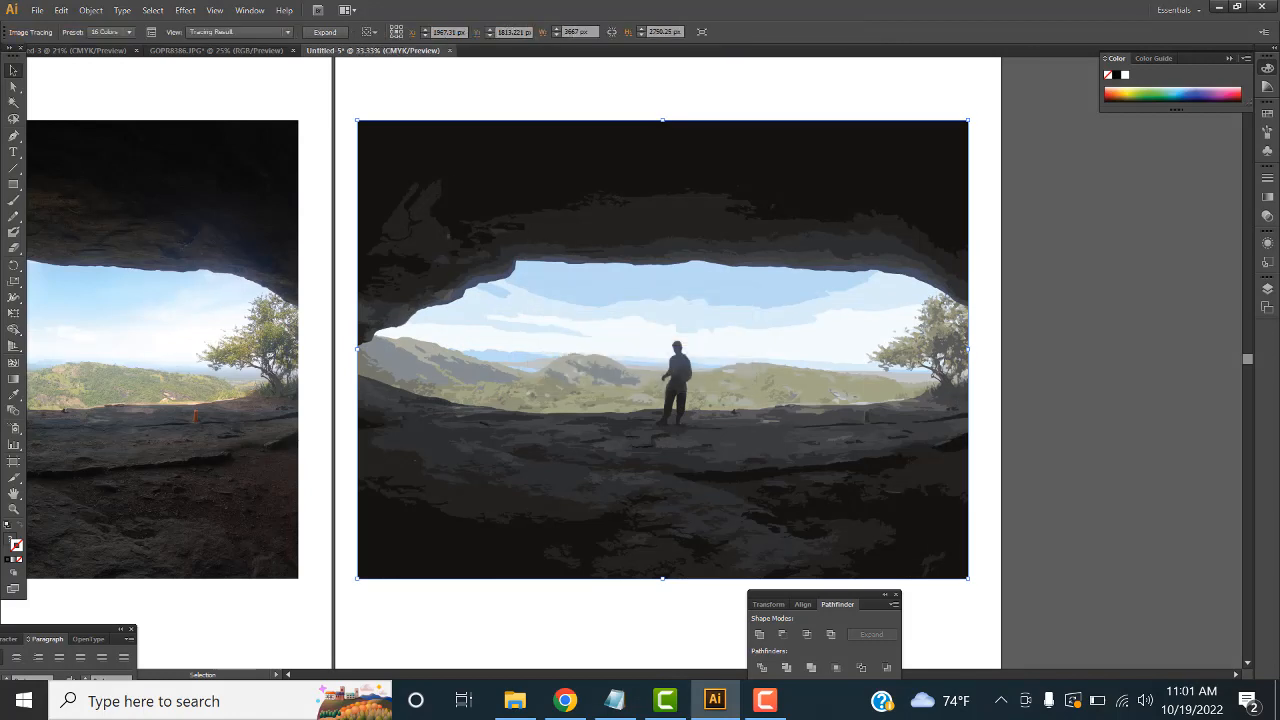
Examine the 16-color tracing at closer range, checking the sky, hills, figure and cave rock
{"action": "key", "text": "ctrl+equal"}
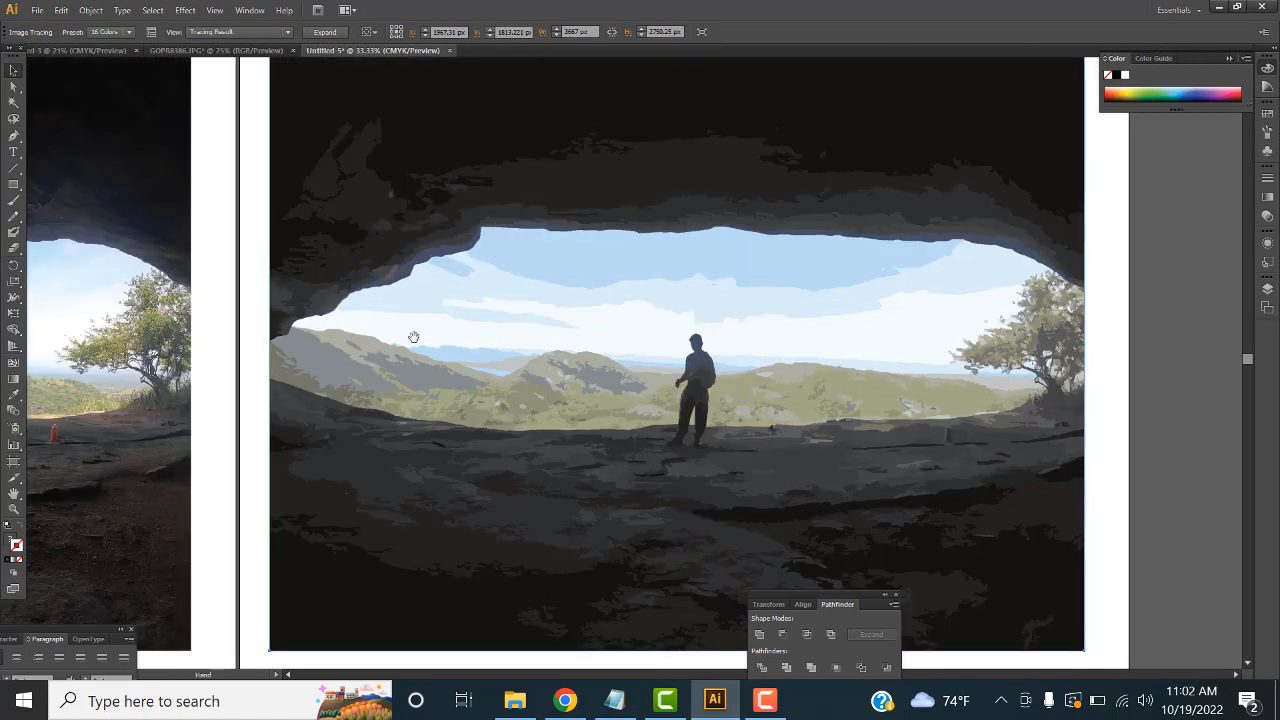
{"action": "mouse_move", "coordinate": [258, 347]}
{"action": "left_mouse_down"}
{"action": "mouse_move", "coordinate": [1086, 315]}
{"action": "mouse_move", "coordinate": [200, 308]}
{"action": "left_mouse_up"}
{"action": "left_click_drag", "start_coordinate": [948, 308], "coordinate": [826, 331]}
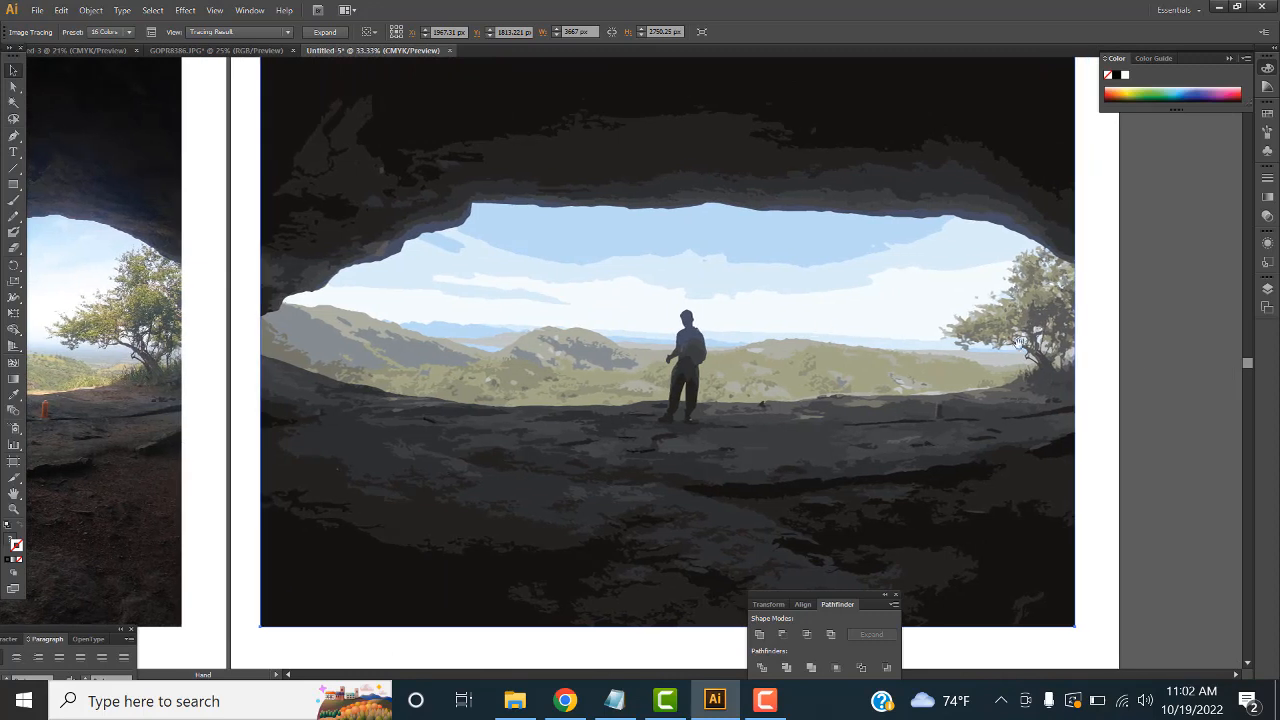
{"action": "scroll", "coordinate": [1148, 360], "scroll_direction": "up", "scroll_amount": 2}
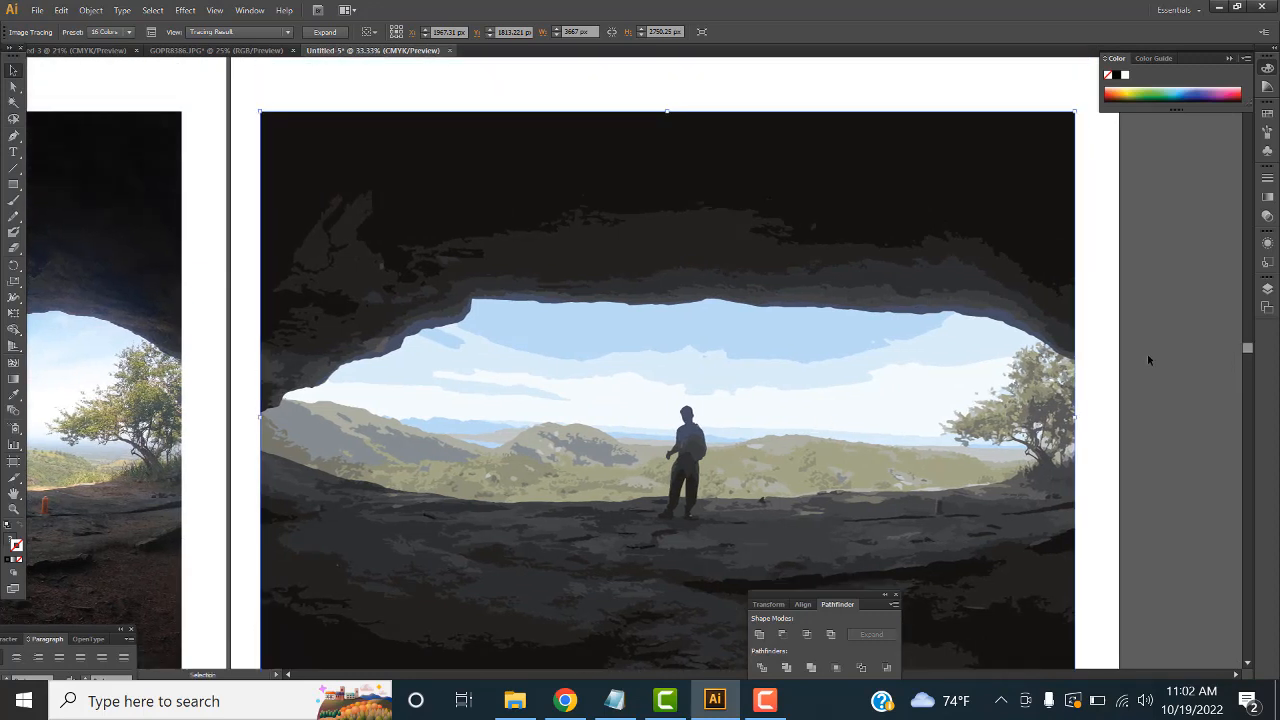
{"action": "scroll", "coordinate": [1148, 360], "scroll_direction": "down", "scroll_amount": 2}
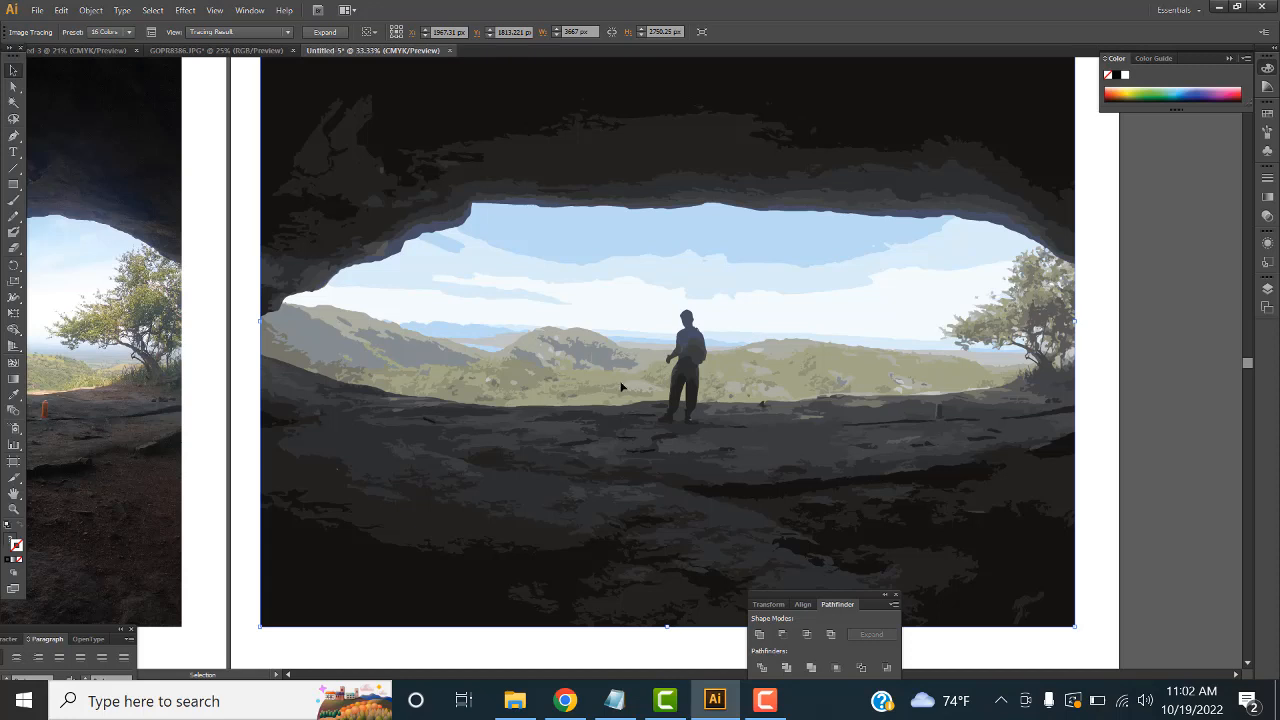
{"action": "scroll", "coordinate": [576, 355], "scroll_direction": "up", "scroll_amount": 2}
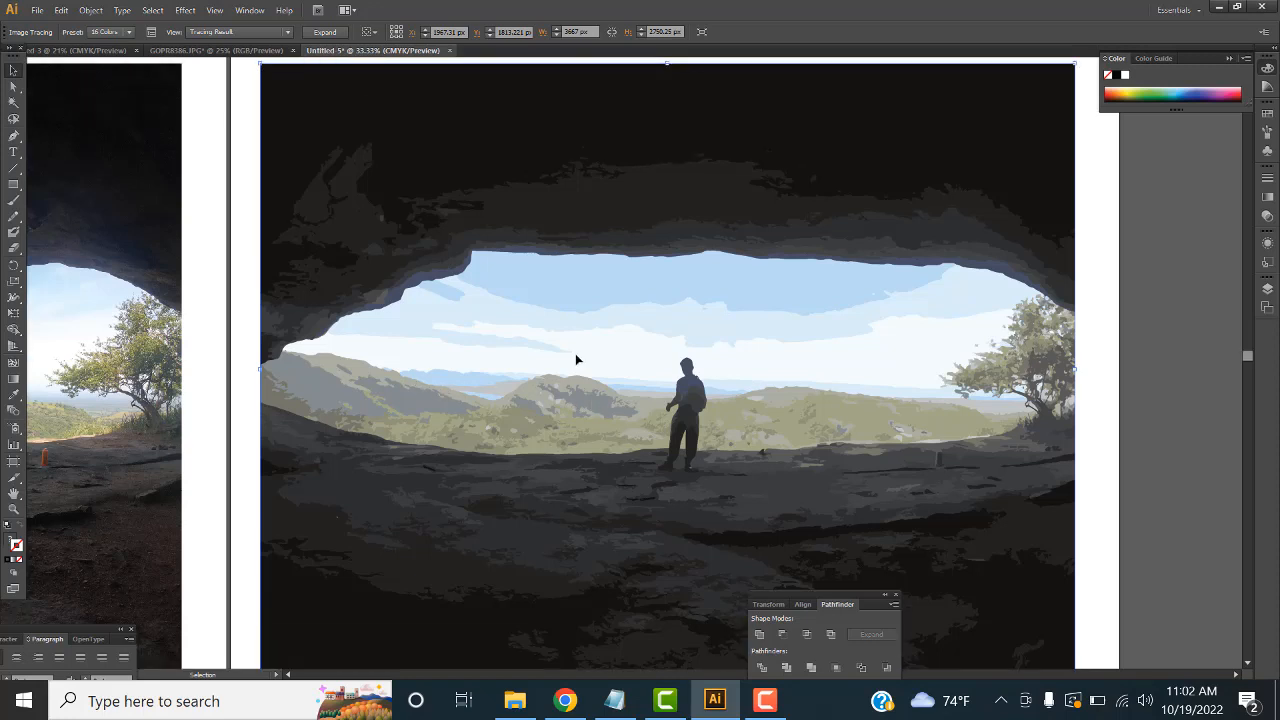
{"action": "scroll", "coordinate": [574, 314], "scroll_direction": "down", "scroll_amount": 1}
{"action": "scroll", "coordinate": [576, 332], "scroll_direction": "down", "scroll_amount": 1}
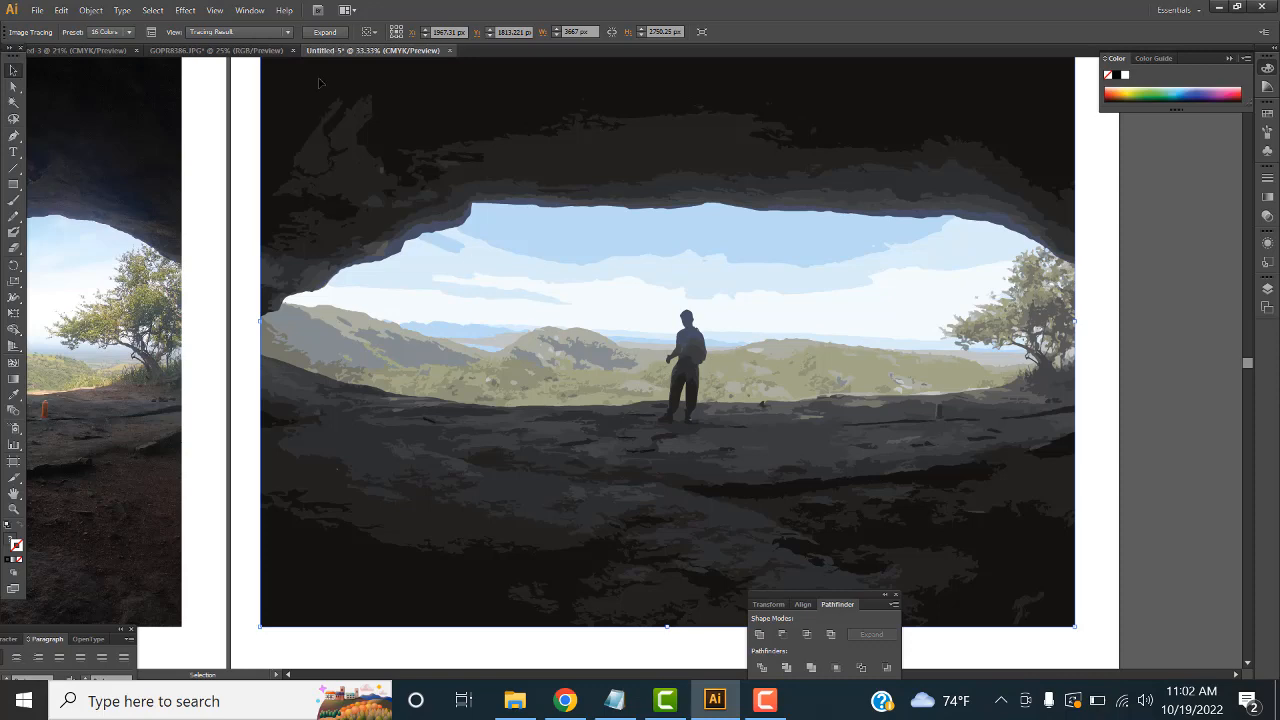
Expand the 16-color tracing into editable paths and ungroup them
{"action": "left_click", "coordinate": [324, 36]}
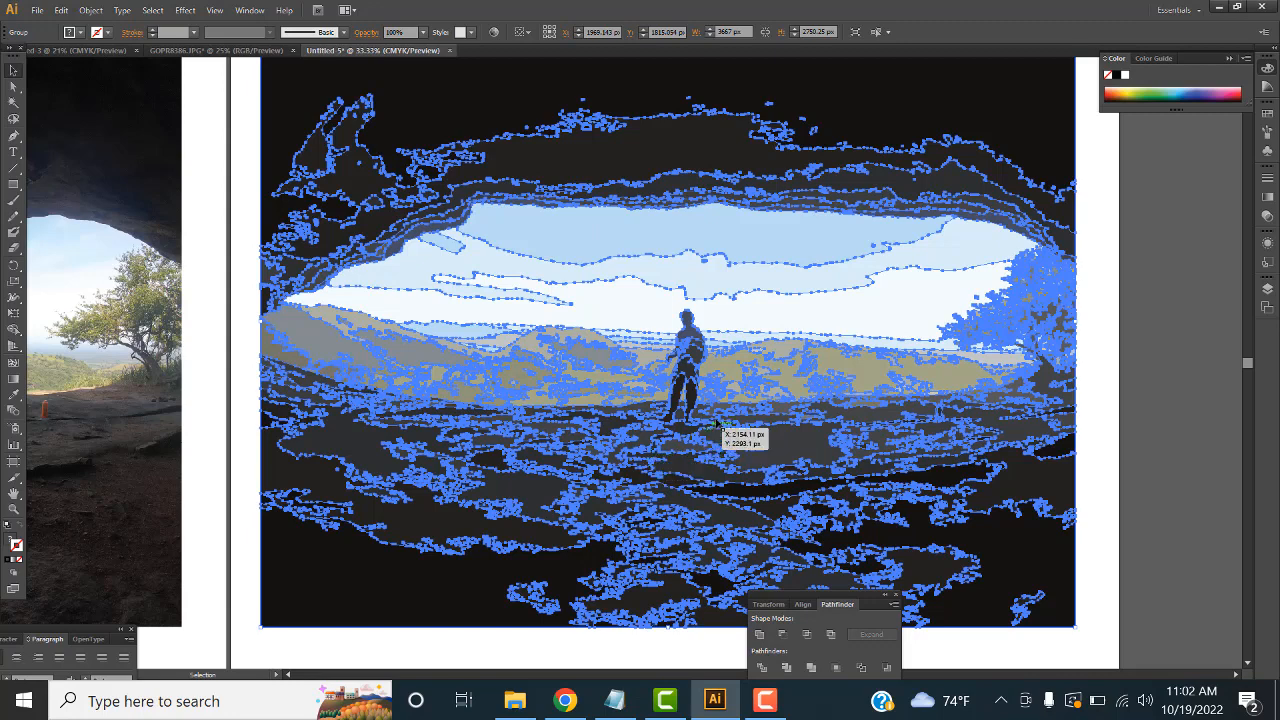
{"action": "right_click", "coordinate": [714, 237]}
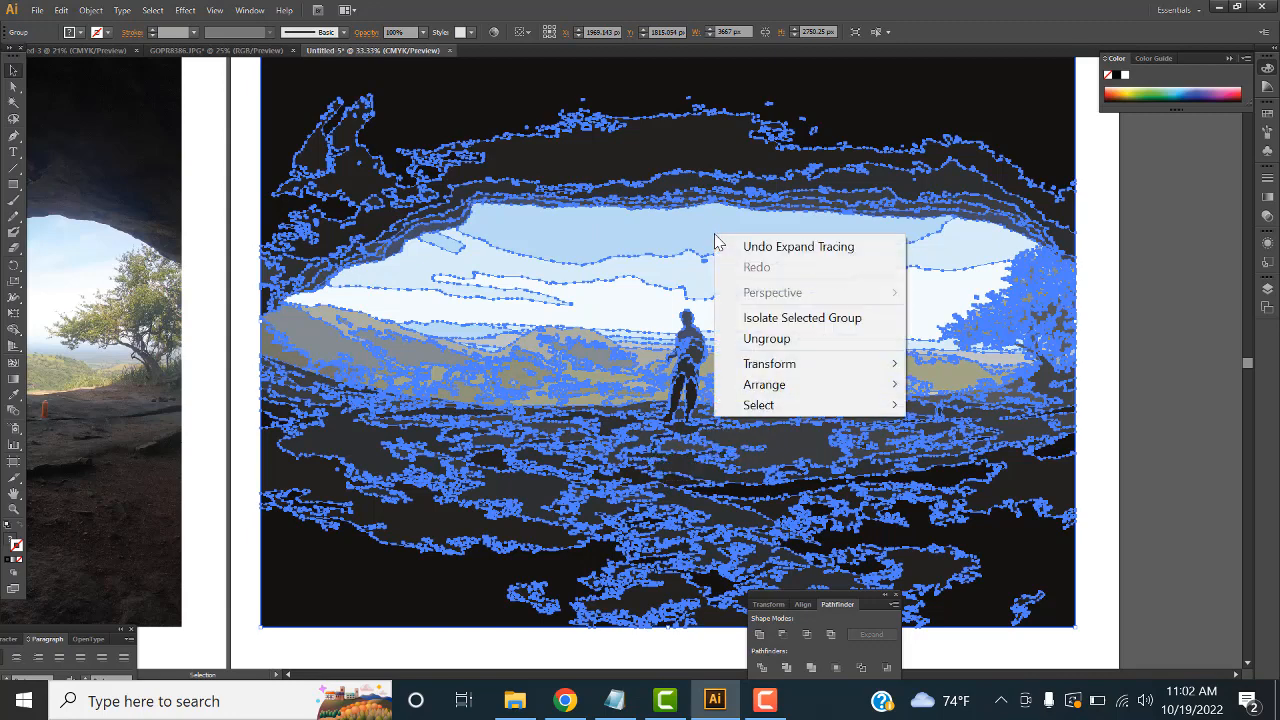
{"action": "left_click", "coordinate": [768, 339]}
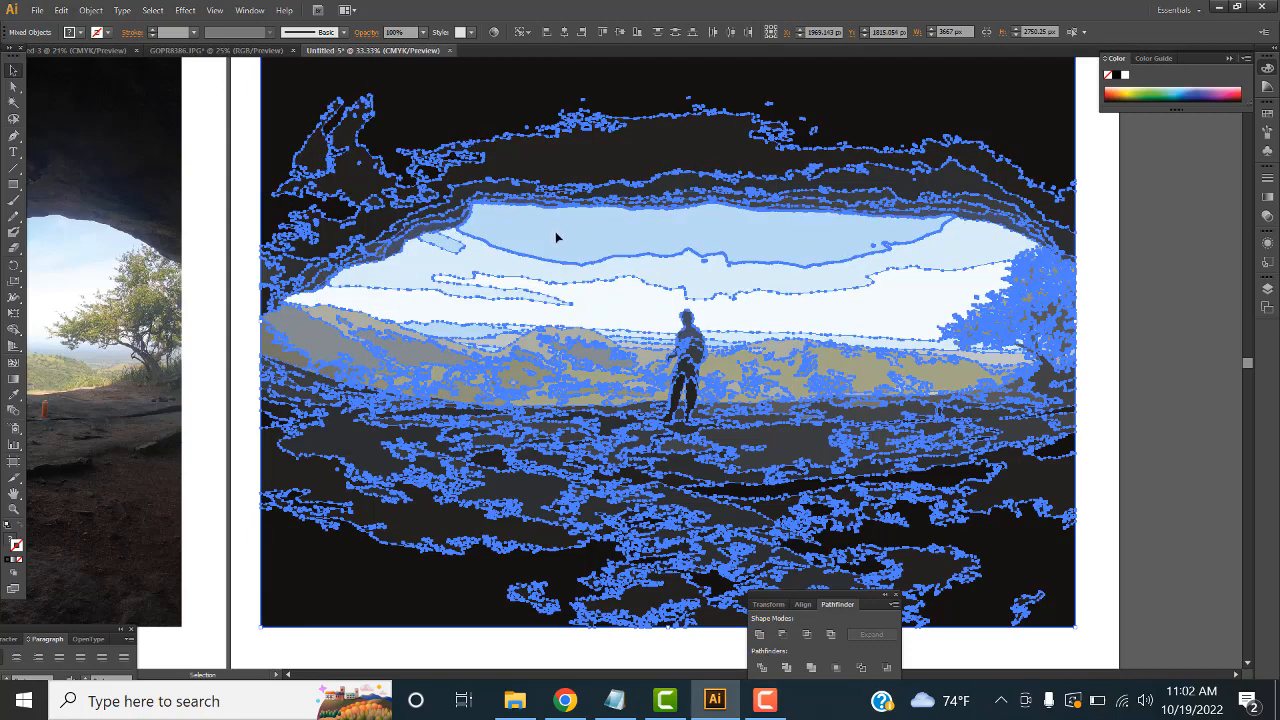
Try filling all the ungrouped traced shapes with a pinkish red, undo the fill, and deselect the shapes
{"action": "double_click", "coordinate": [15, 545]}
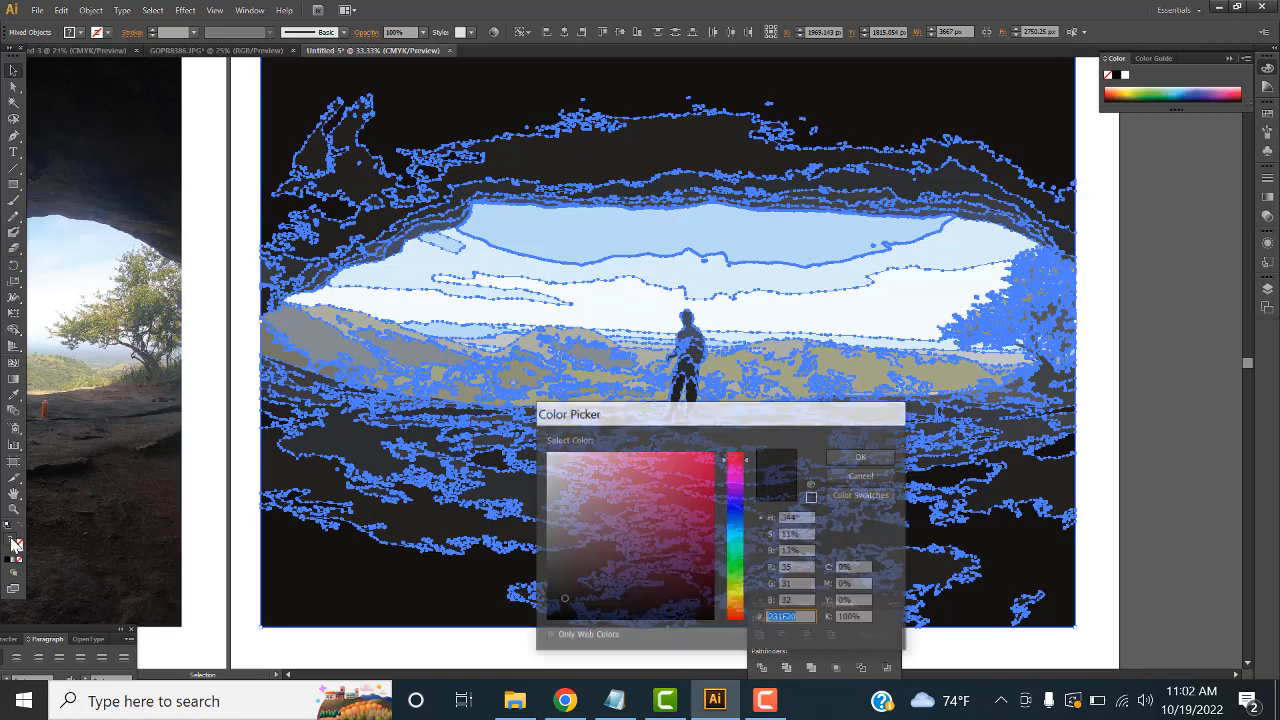
{"action": "left_click", "coordinate": [683, 449]}
{"action": "left_click", "coordinate": [862, 457]}
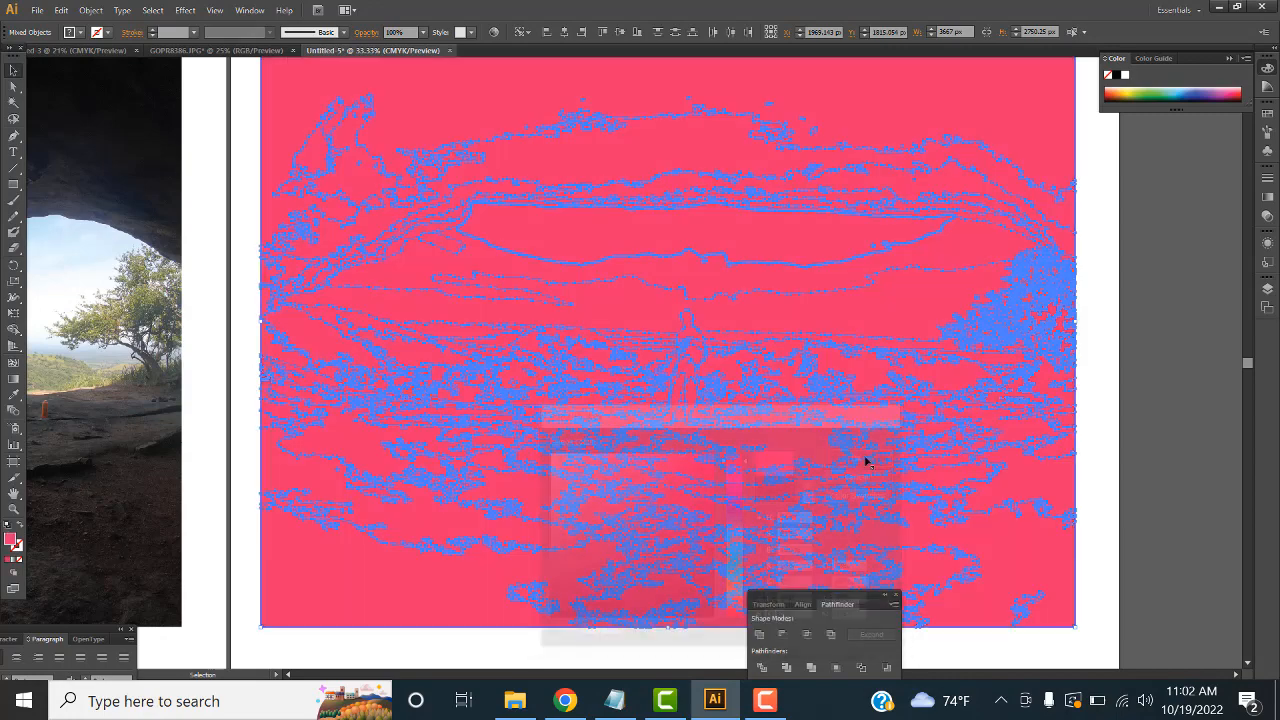
{"action": "key", "text": "ctrl+z"}
{"action": "left_click", "coordinate": [1134, 360]}
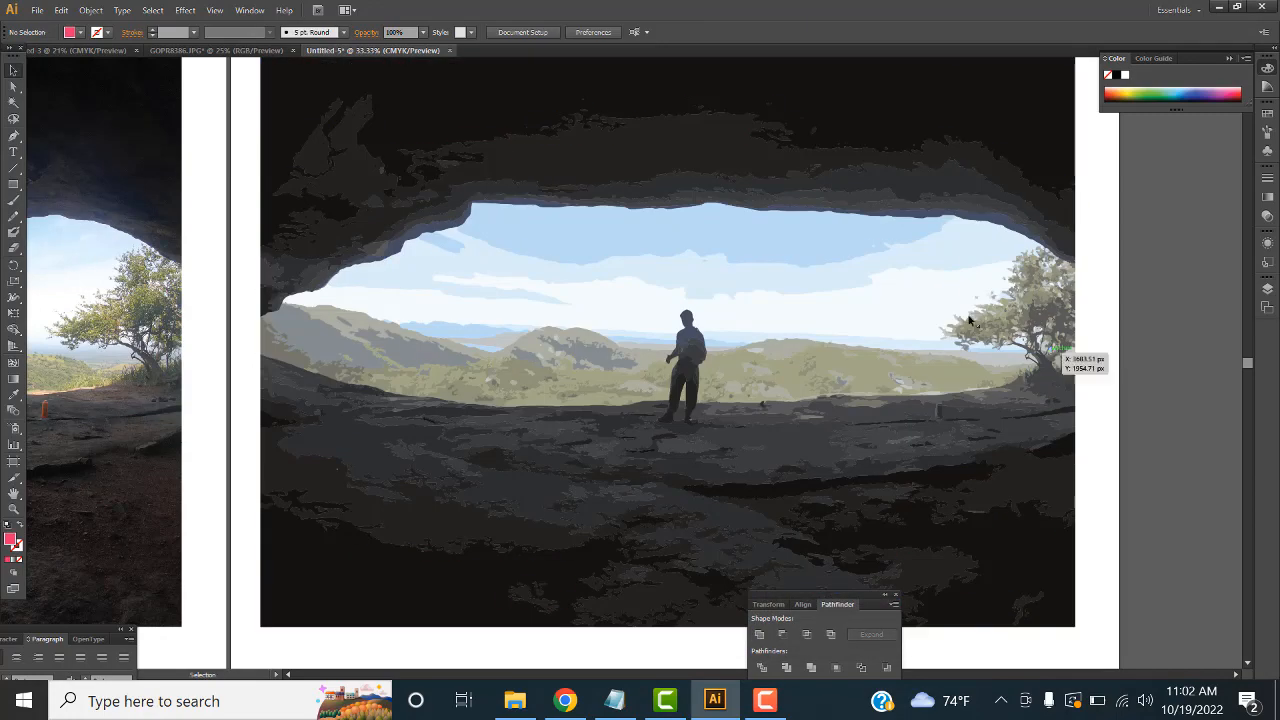
Try recoloring the uppermost light-blue sky shape to a stronger blue, undo the change, and clear the selection
{"action": "left_click", "coordinate": [743, 249]}
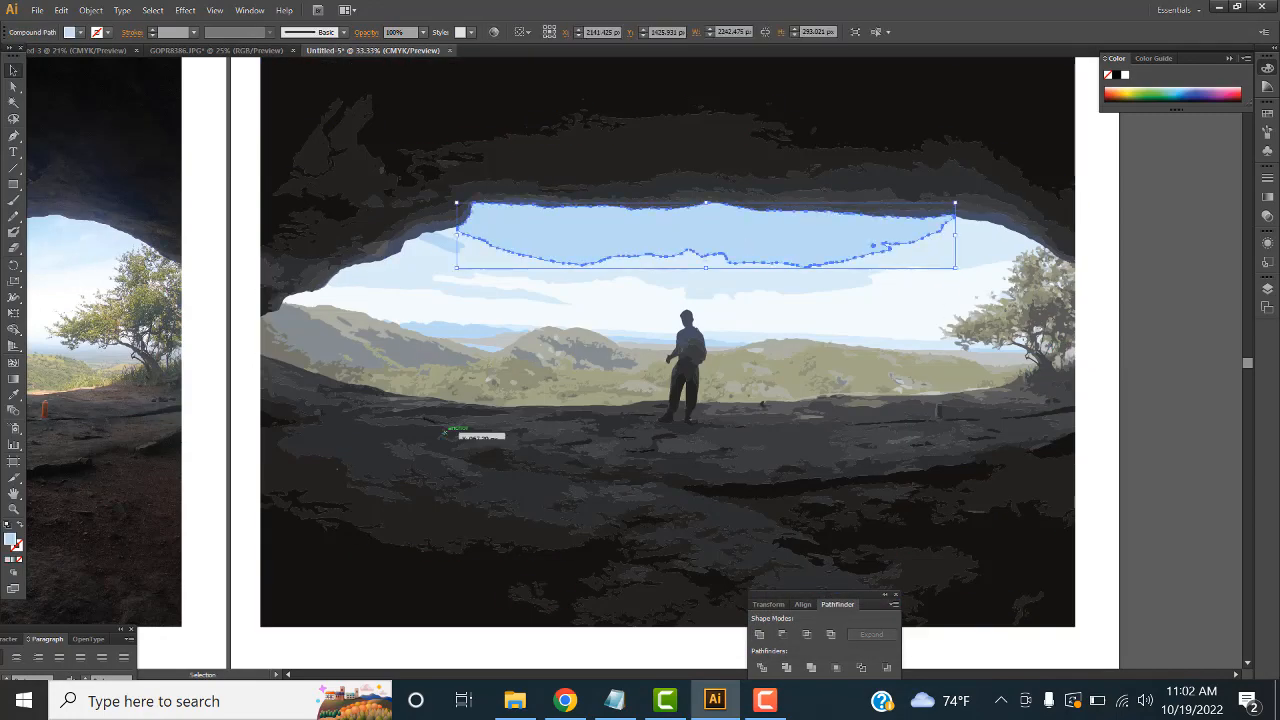
{"action": "double_click", "coordinate": [14, 542]}
{"action": "left_click_drag", "start_coordinate": [660, 504], "coordinate": [704, 450]}
{"action": "left_click", "coordinate": [872, 461]}
{"action": "left_click", "coordinate": [964, 285]}
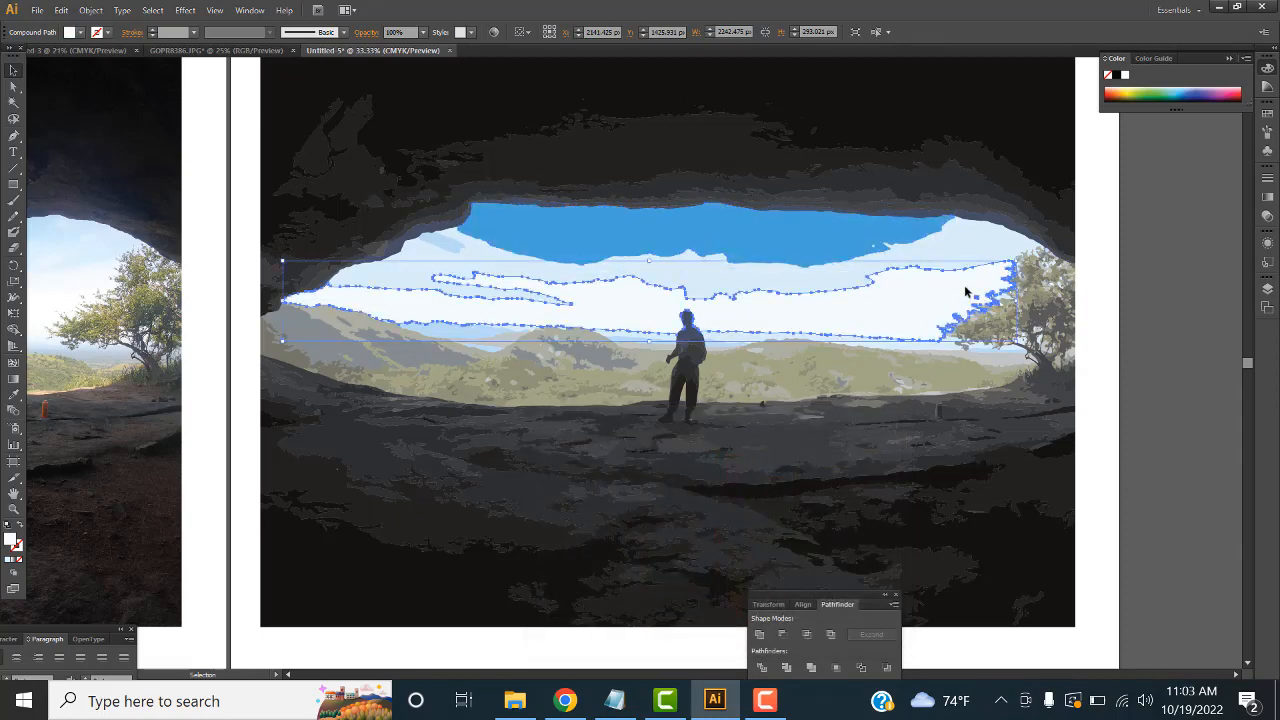
{"action": "left_click", "coordinate": [1175, 237]}
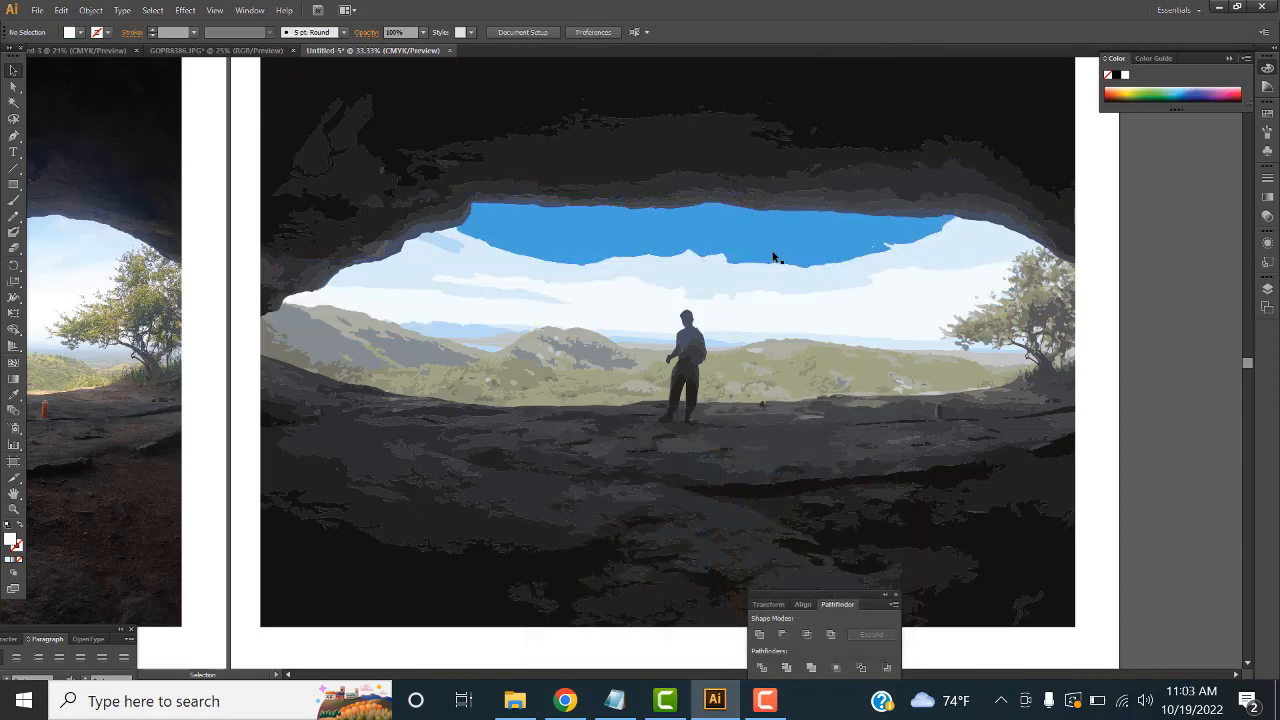
{"action": "key", "text": "ctrl+z"}
{"action": "key", "text": "v"}
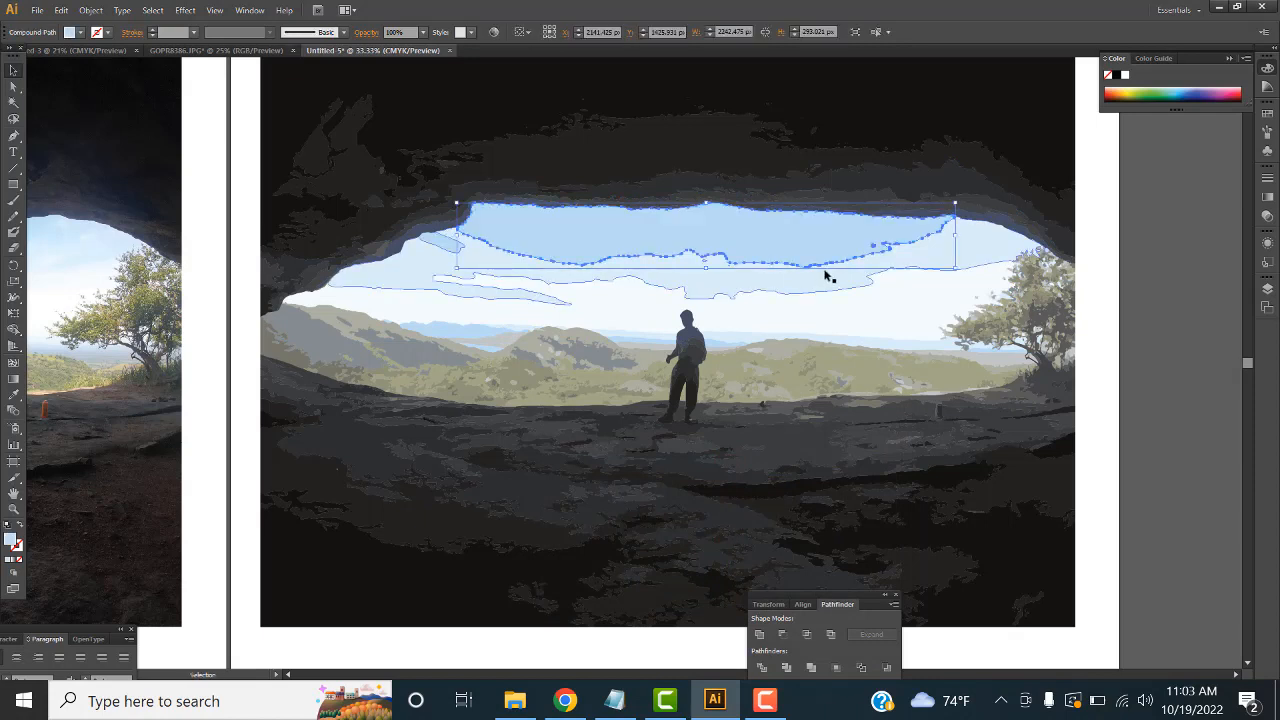
{"action": "left_click", "coordinate": [900, 323]}
{"action": "left_click", "coordinate": [1126, 262]}
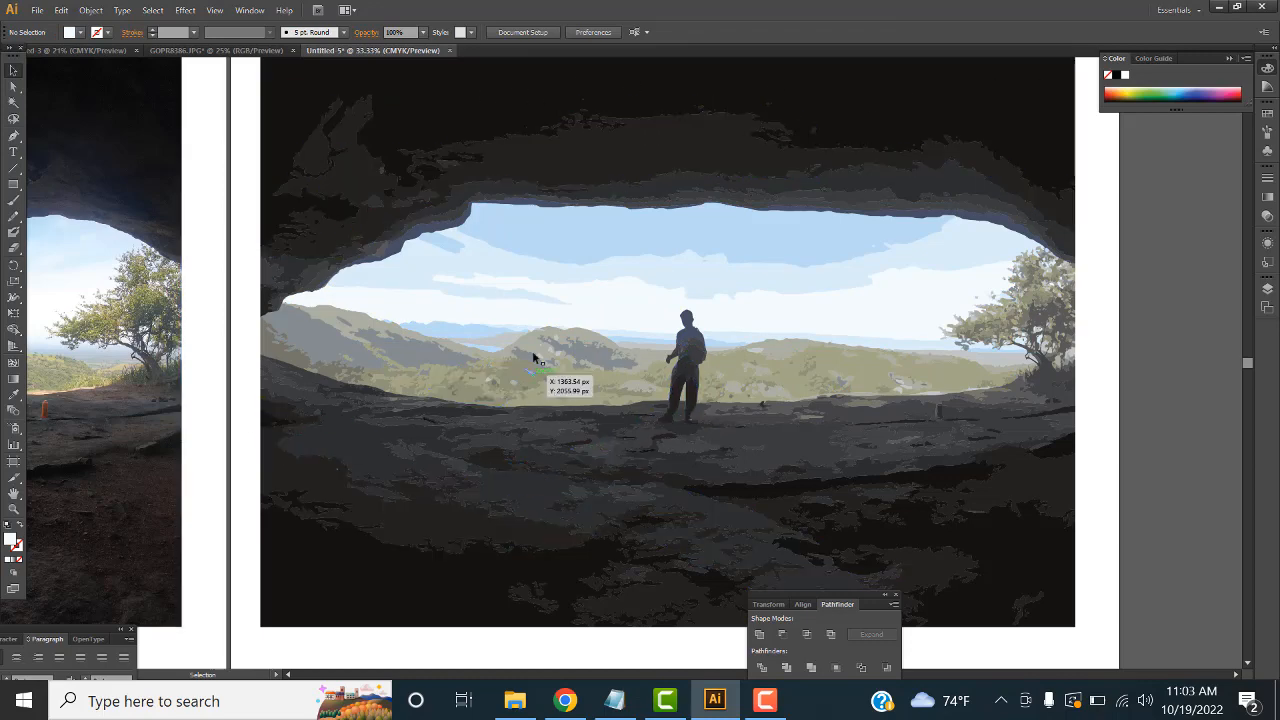
Examine individual traced shapes in the distant hills and the dark cave floor, inspect the artwork at closer range, and clear the selection
{"action": "left_click", "coordinate": [478, 327]}
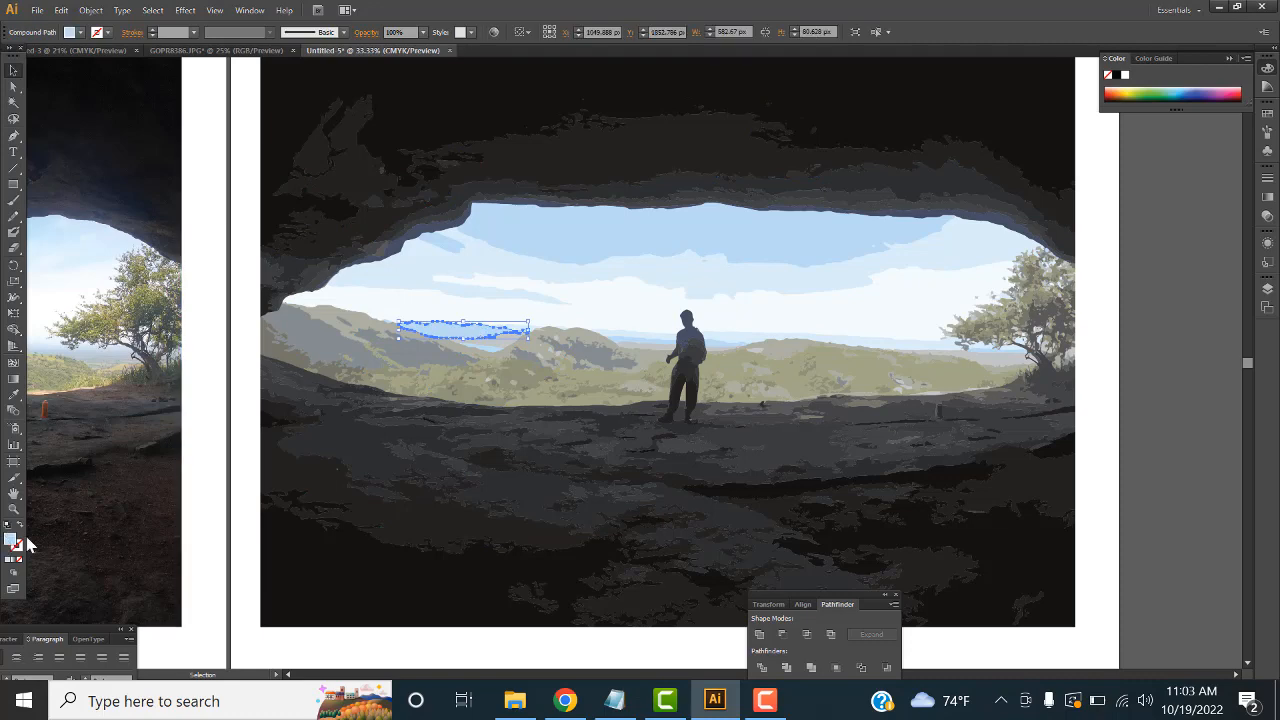
{"action": "left_click", "coordinate": [325, 490]}
{"action": "left_click", "coordinate": [329, 577]}
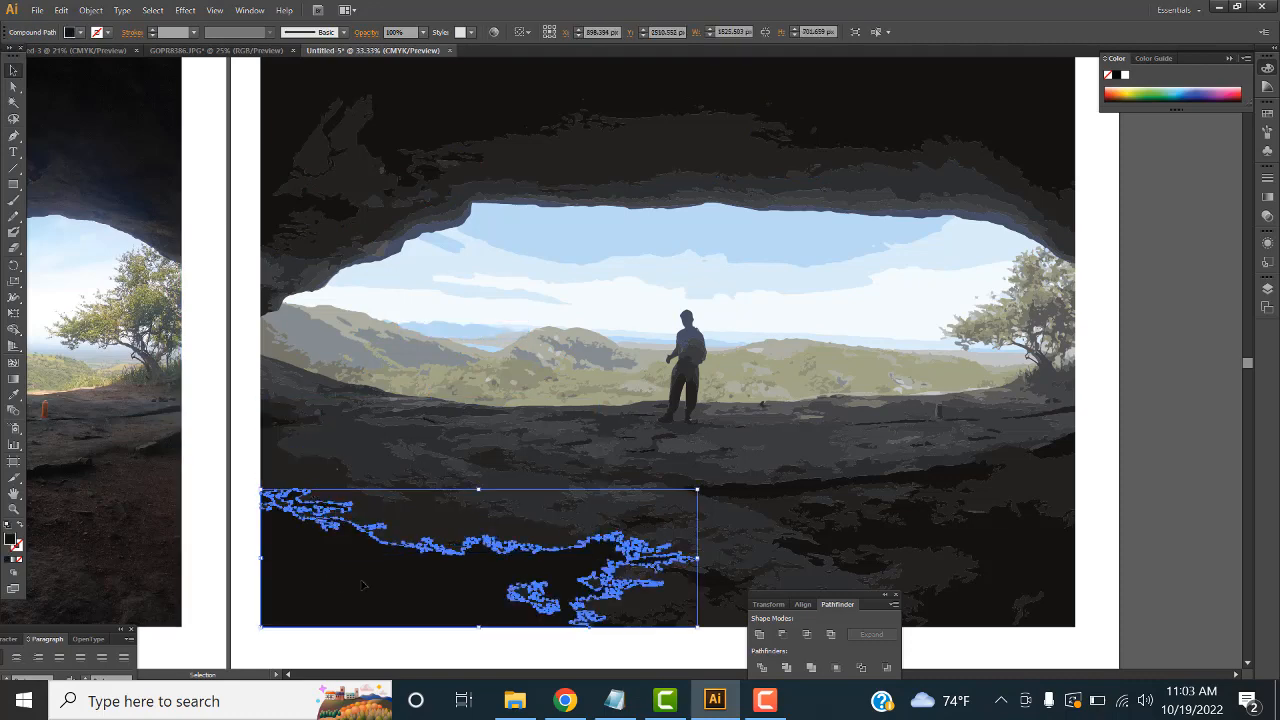
{"action": "left_click", "coordinate": [1001, 592]}
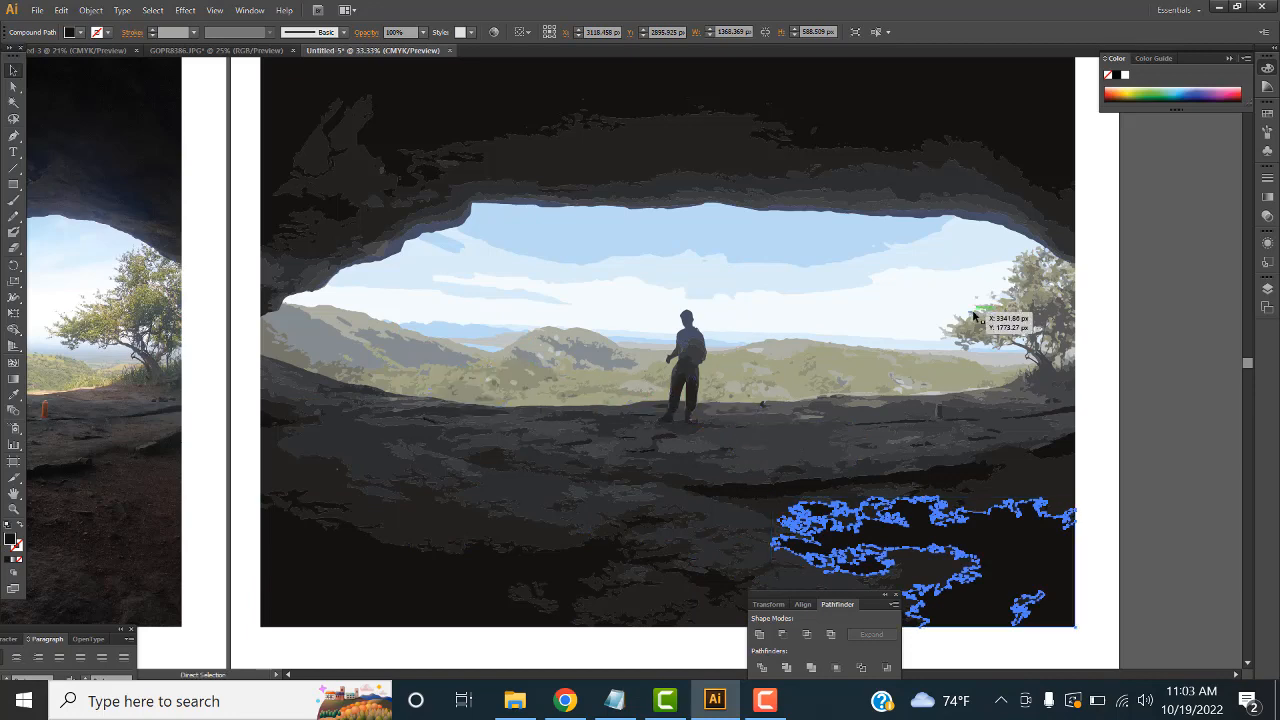
{"action": "key", "text": "ctrl+plus"}
{"action": "key", "text": "v"}
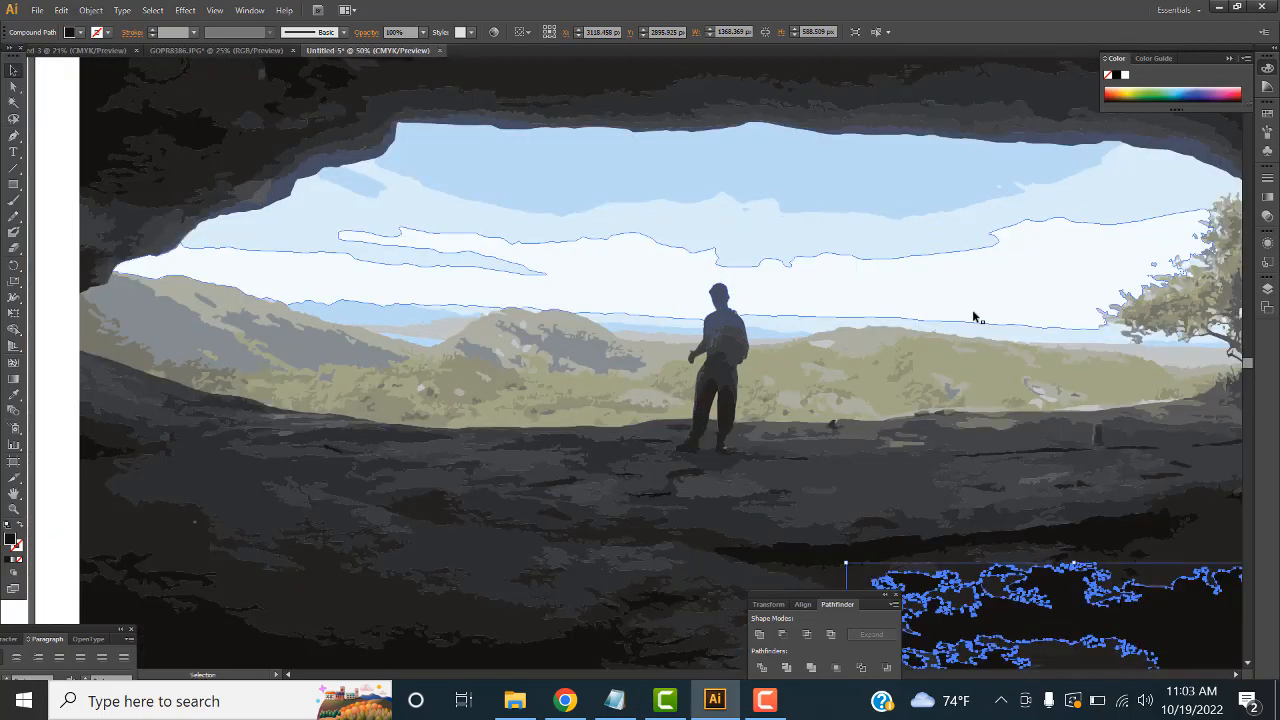
{"action": "scroll", "coordinate": [965, 314], "scroll_direction": "up", "scroll_amount": 3}
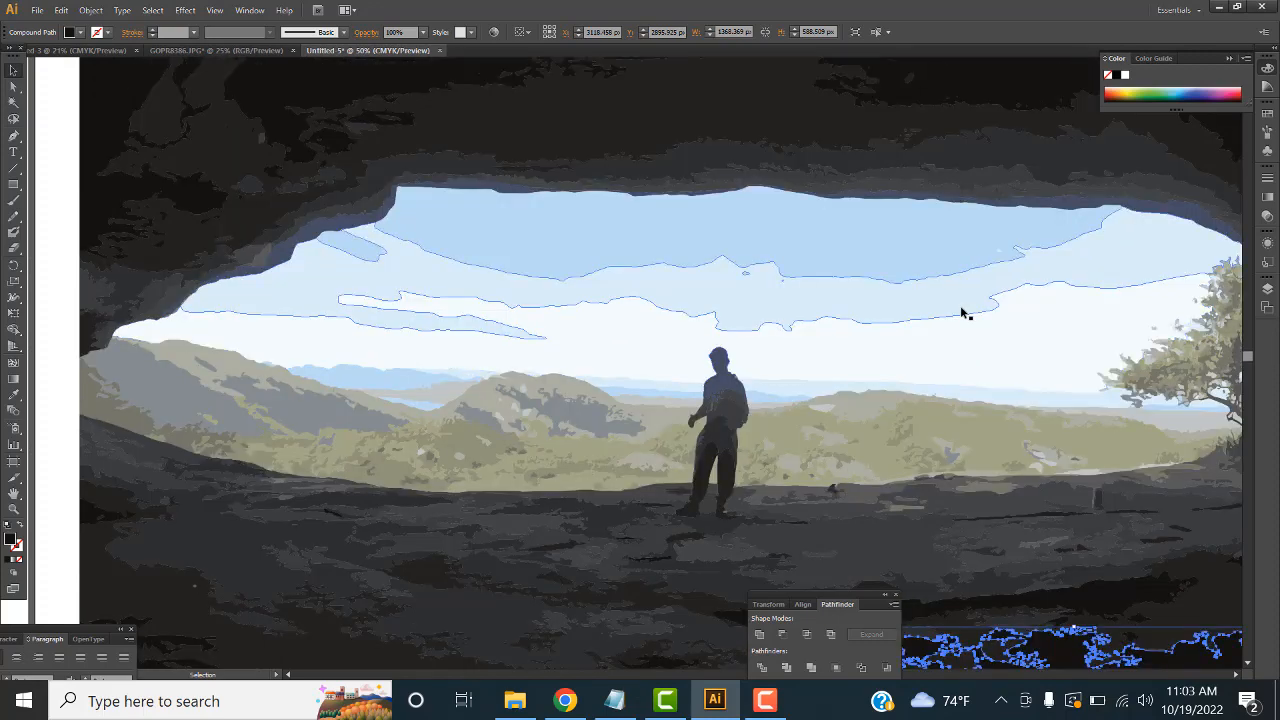
{"action": "scroll", "coordinate": [960, 309], "scroll_direction": "up", "scroll_amount": 1}
{"action": "scroll", "coordinate": [934, 306], "scroll_direction": "down", "scroll_amount": 5}
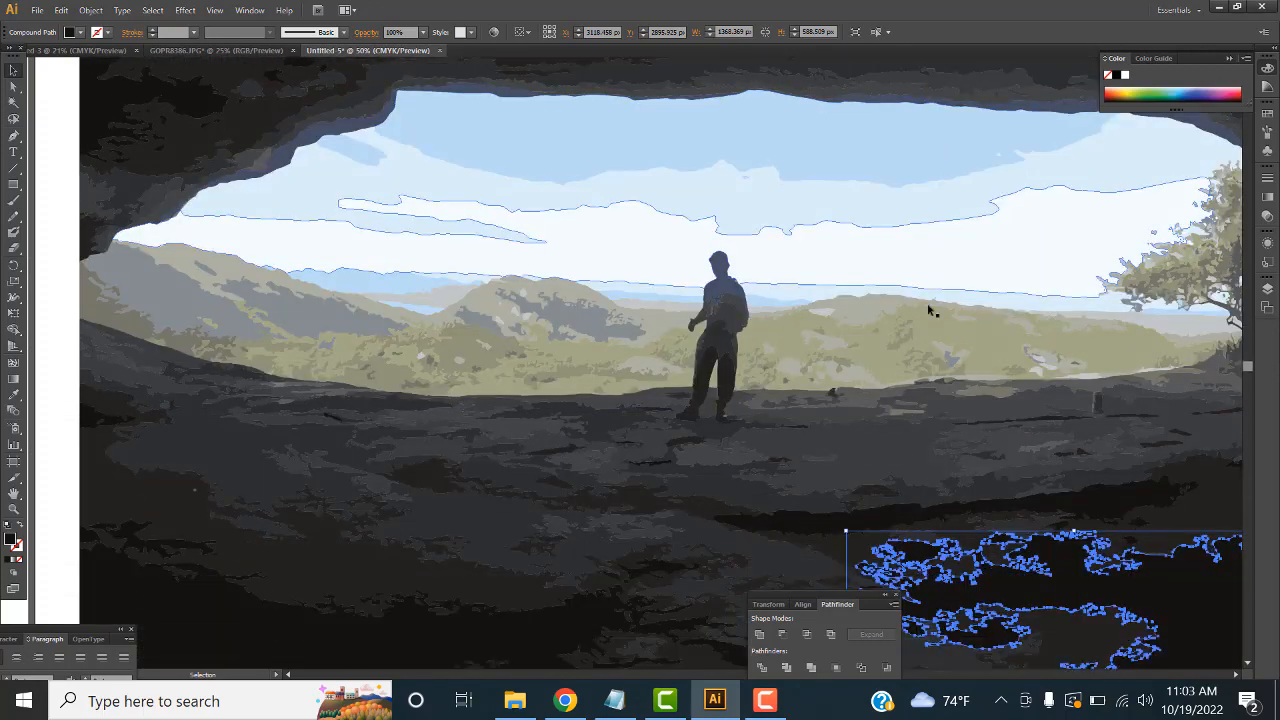
{"action": "scroll", "coordinate": [929, 311], "scroll_direction": "down", "scroll_amount": 2}
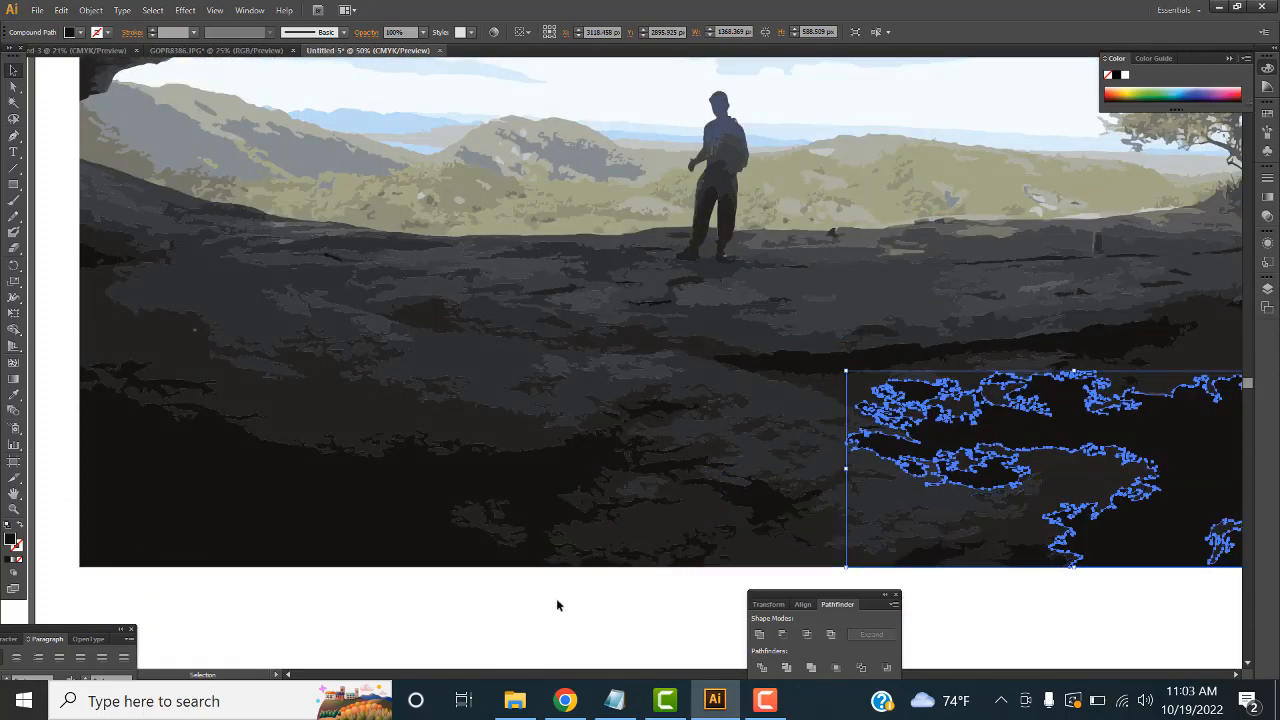
{"action": "left_click", "coordinate": [557, 601]}
Create a new document with two 4000 × 4000 px artboards spaced 20 px apart
{"action": "left_click", "coordinate": [36, 10]}
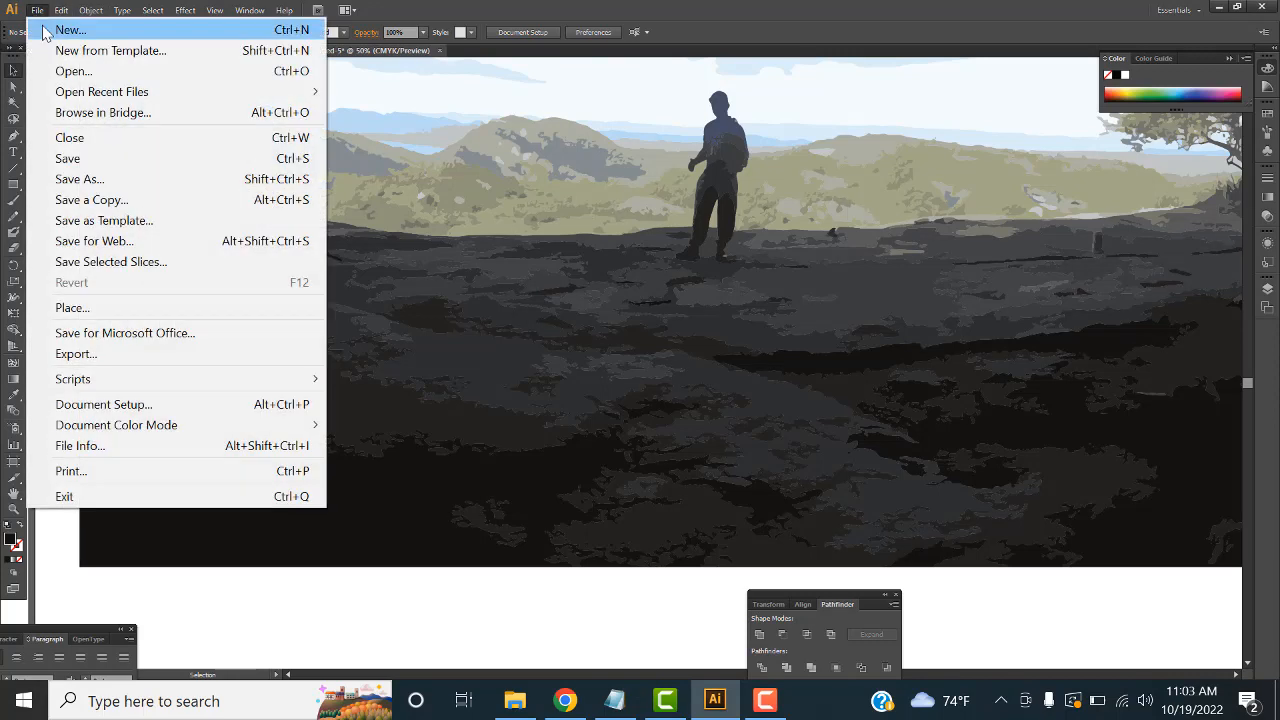
{"action": "left_click", "coordinate": [50, 31]}
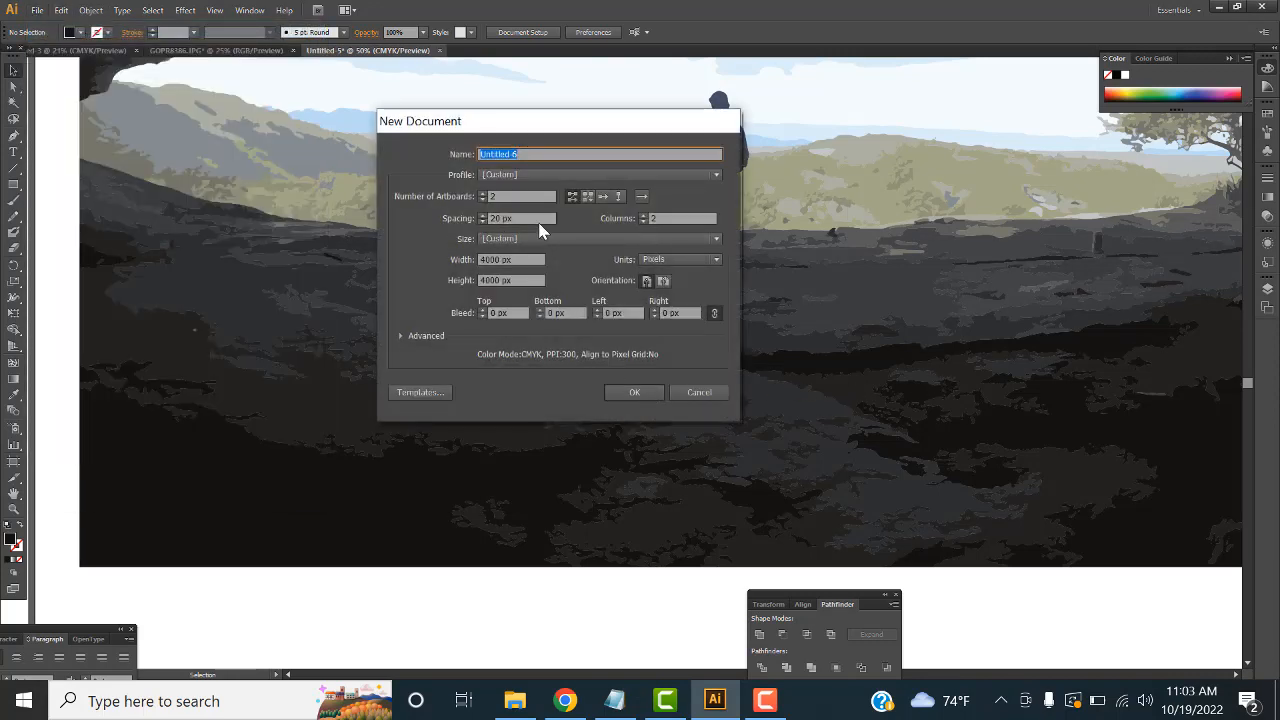
{"action": "left_click", "coordinate": [640, 393]}
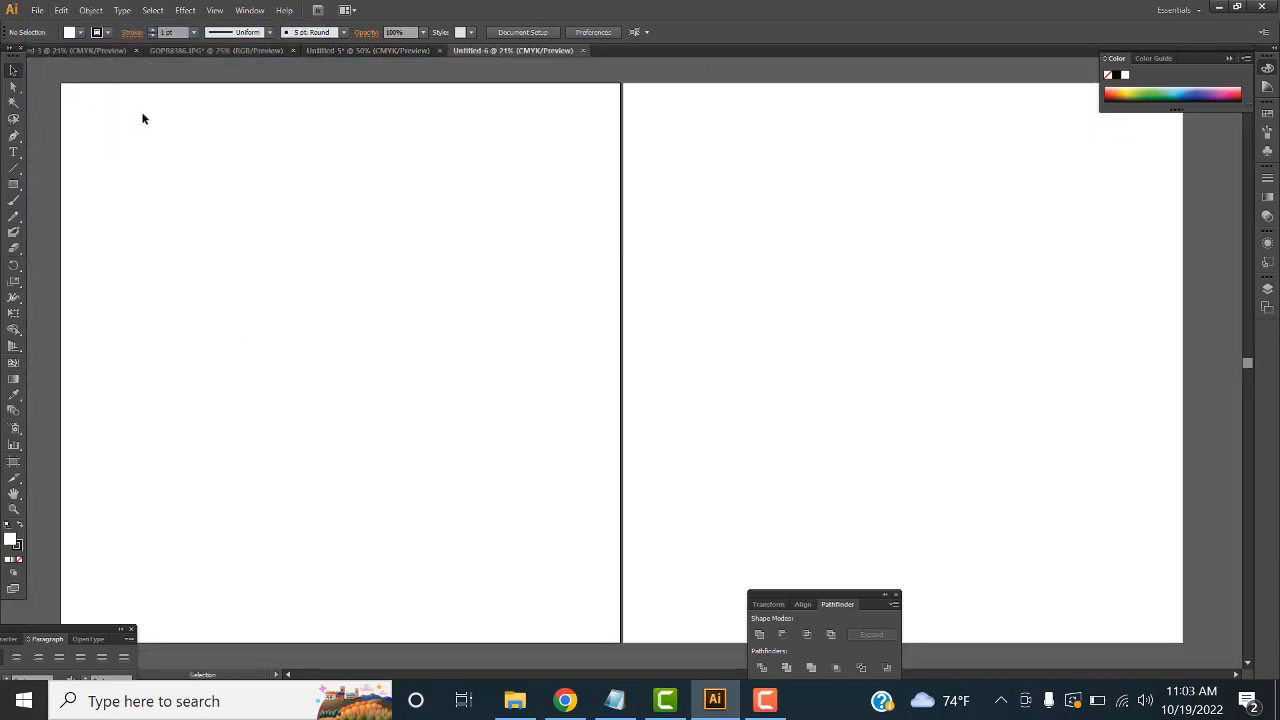
Open the pond photo G0217365.JPG from the srilanka folder
{"action": "left_click", "coordinate": [36, 10]}
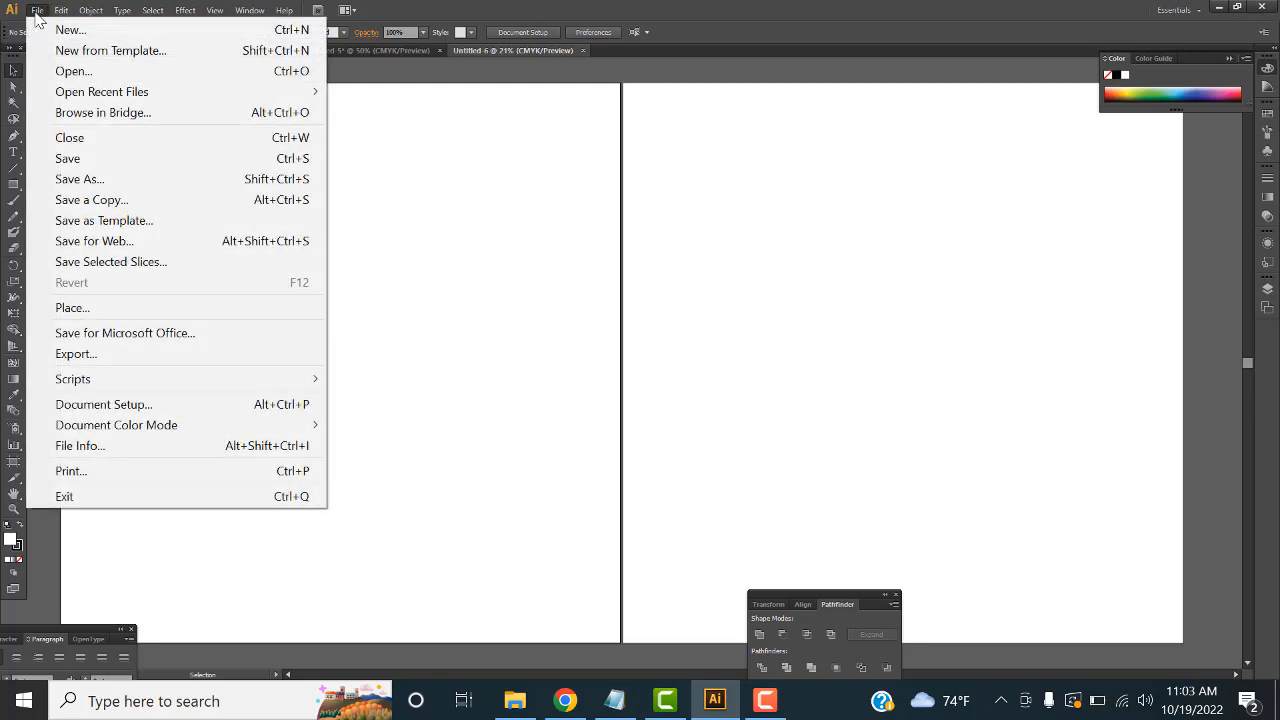
{"action": "left_click", "coordinate": [60, 71]}
{"action": "scroll", "coordinate": [527, 262], "scroll_direction": "down", "scroll_amount": 3}
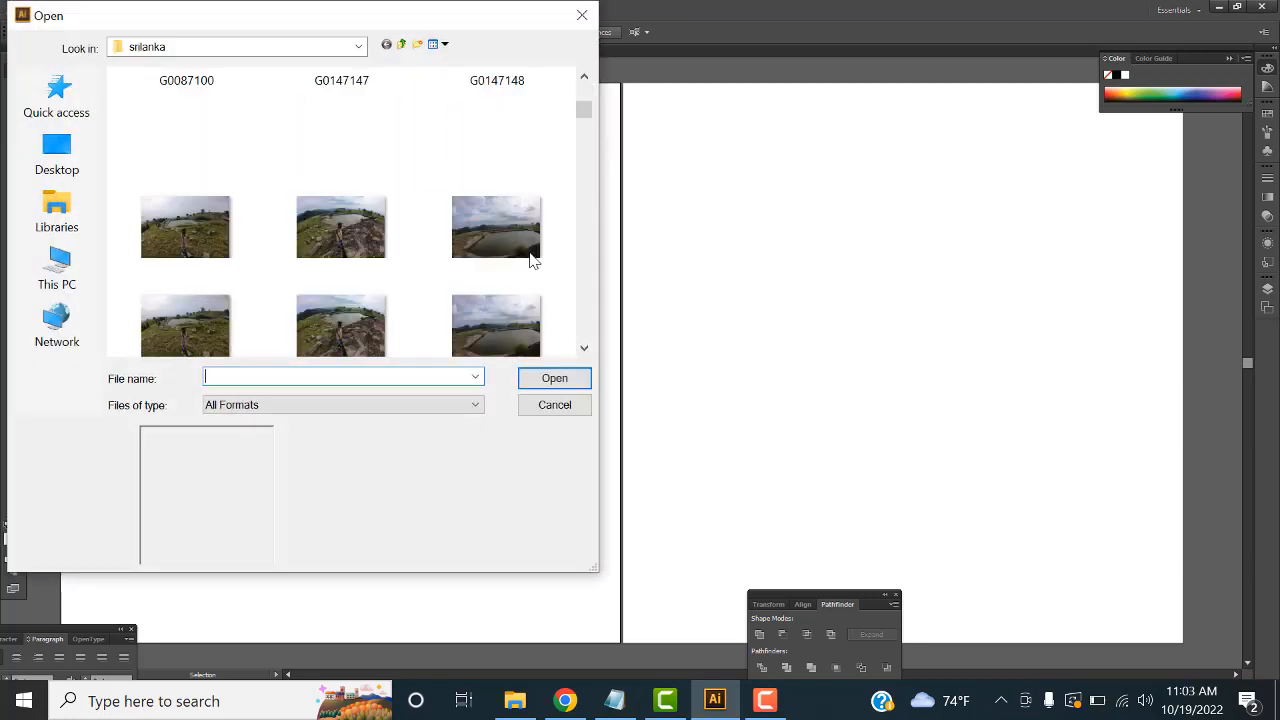
{"action": "double_click", "coordinate": [503, 237]}
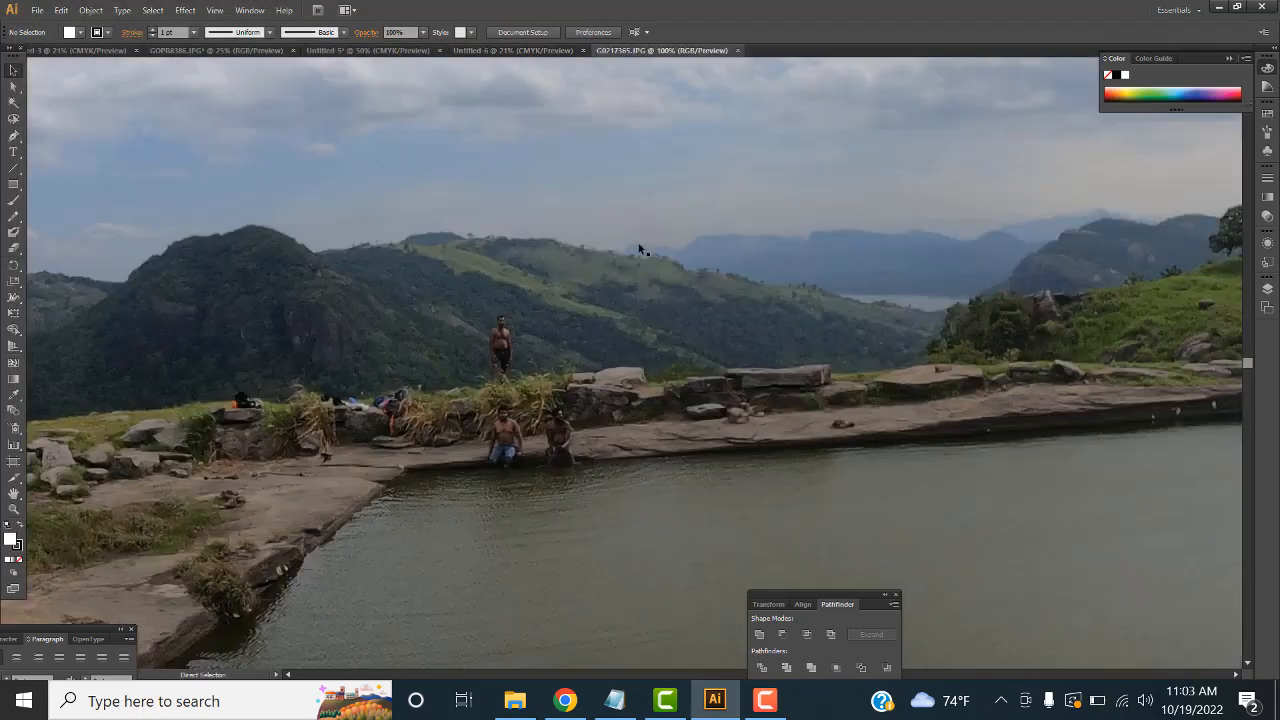
Cut the pond photo from its own document and paste it onto the first artboard of Untitled-6
{"action": "key", "text": "ctrl+minus"}
{"action": "key", "text": "ctrl+minus"}
{"action": "key", "text": "ctrl+minus"}
{"action": "key", "text": "ctrl+minus"}
{"action": "key", "text": "ctrl+minus"}
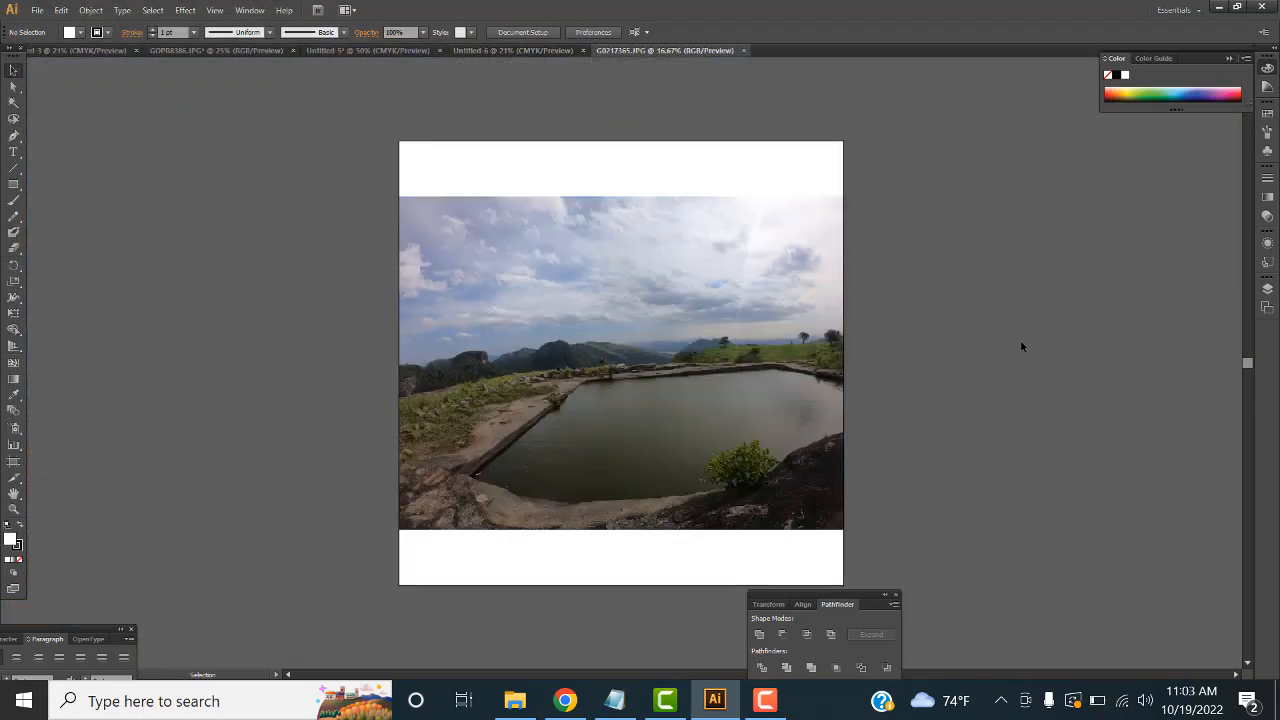
{"action": "left_click", "coordinate": [735, 342]}
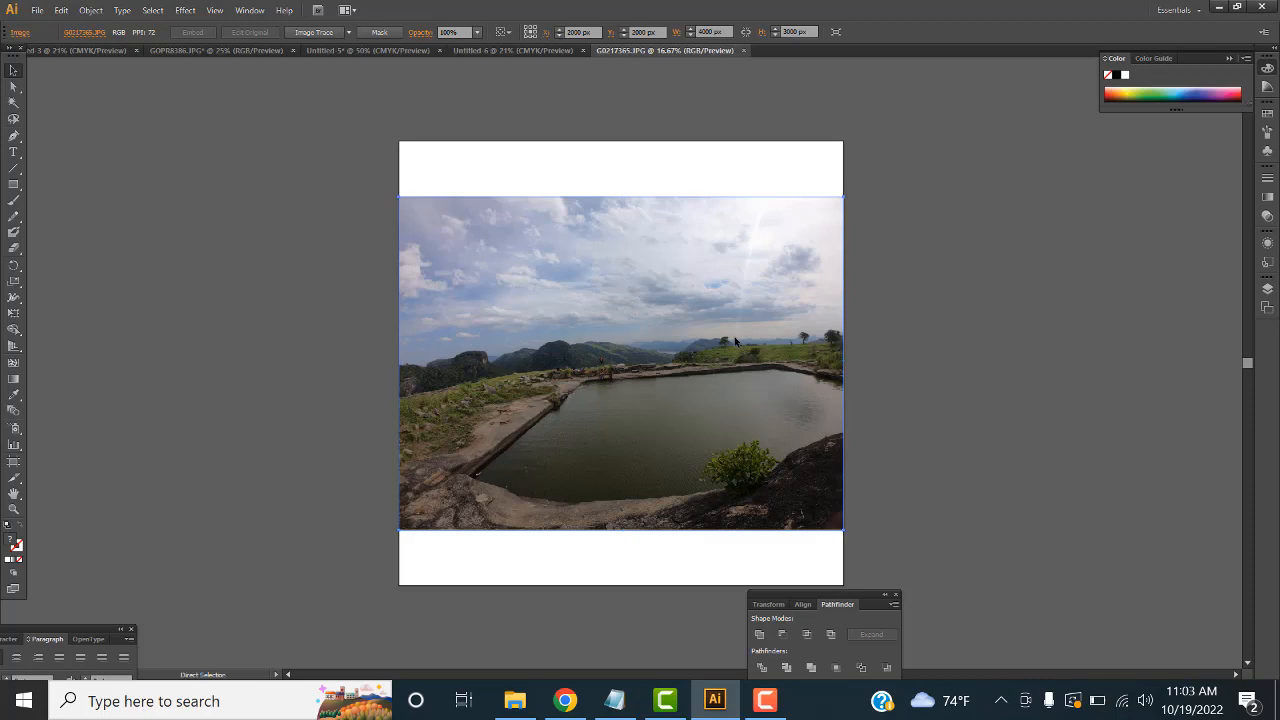
{"action": "key", "text": "Delete"}
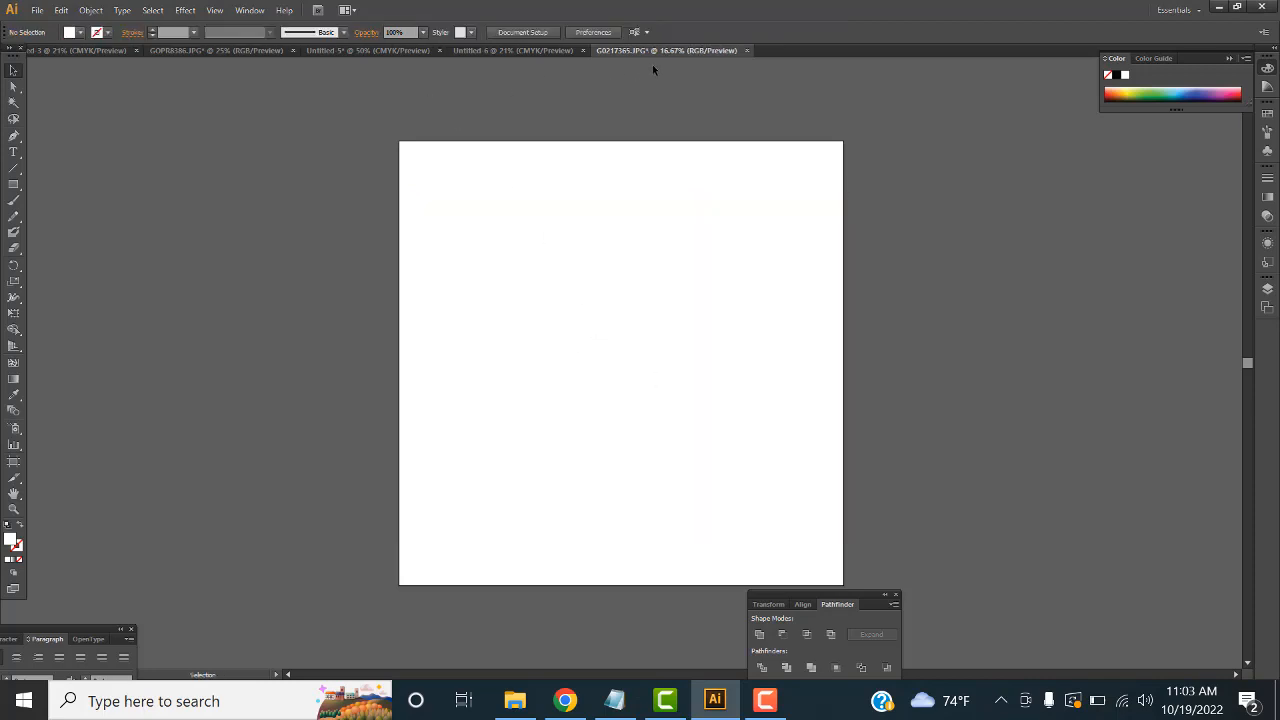
{"action": "left_click", "coordinate": [486, 51]}
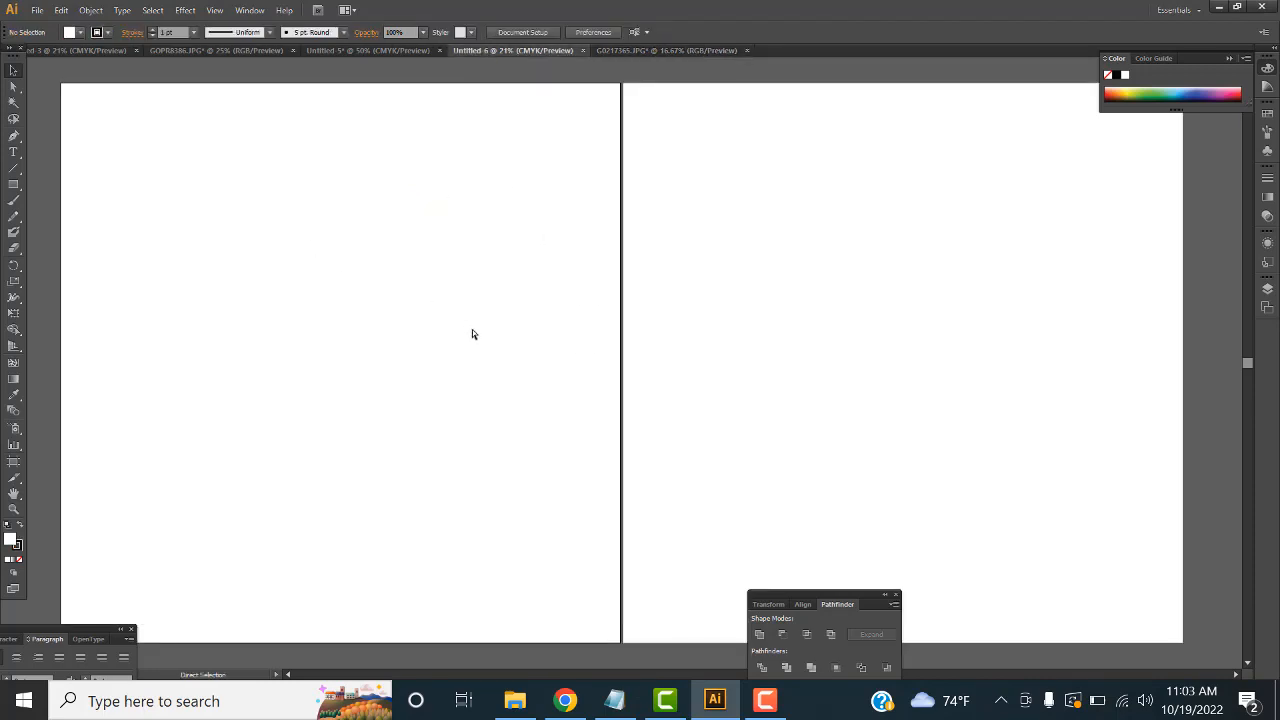
{"action": "key", "text": "ctrl+v"}
{"action": "left_click_drag", "start_coordinate": [488, 375], "coordinate": [226, 384]}
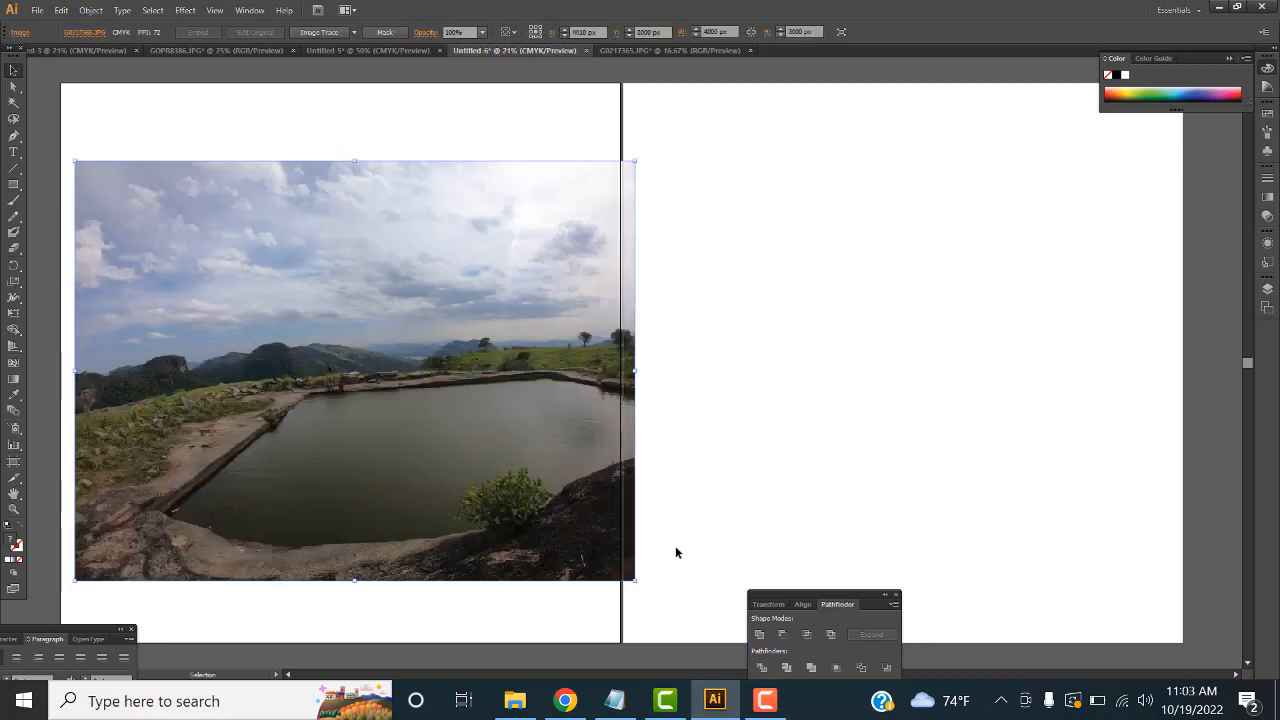
Scale the pond photo proportionally to about 3762 × 2822 px so it fits inside the first artboard, and deselect it
{"action": "left_click_drag", "start_coordinate": [634, 580], "coordinate": [600, 561]}
{"action": "left_click", "coordinate": [687, 466]}
{"action": "scroll", "coordinate": [650, 458], "scroll_direction": "down", "scroll_amount": 1}
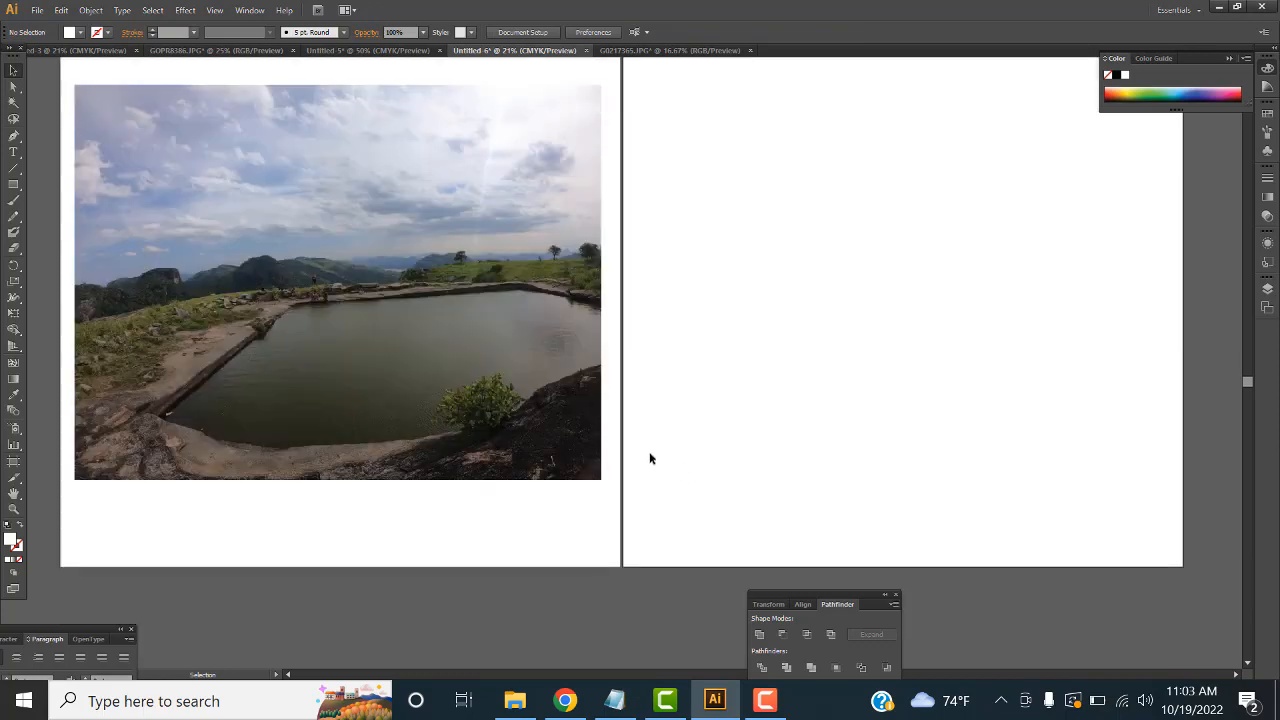
{"action": "scroll", "coordinate": [765, 340], "scroll_direction": "up", "scroll_amount": 1}
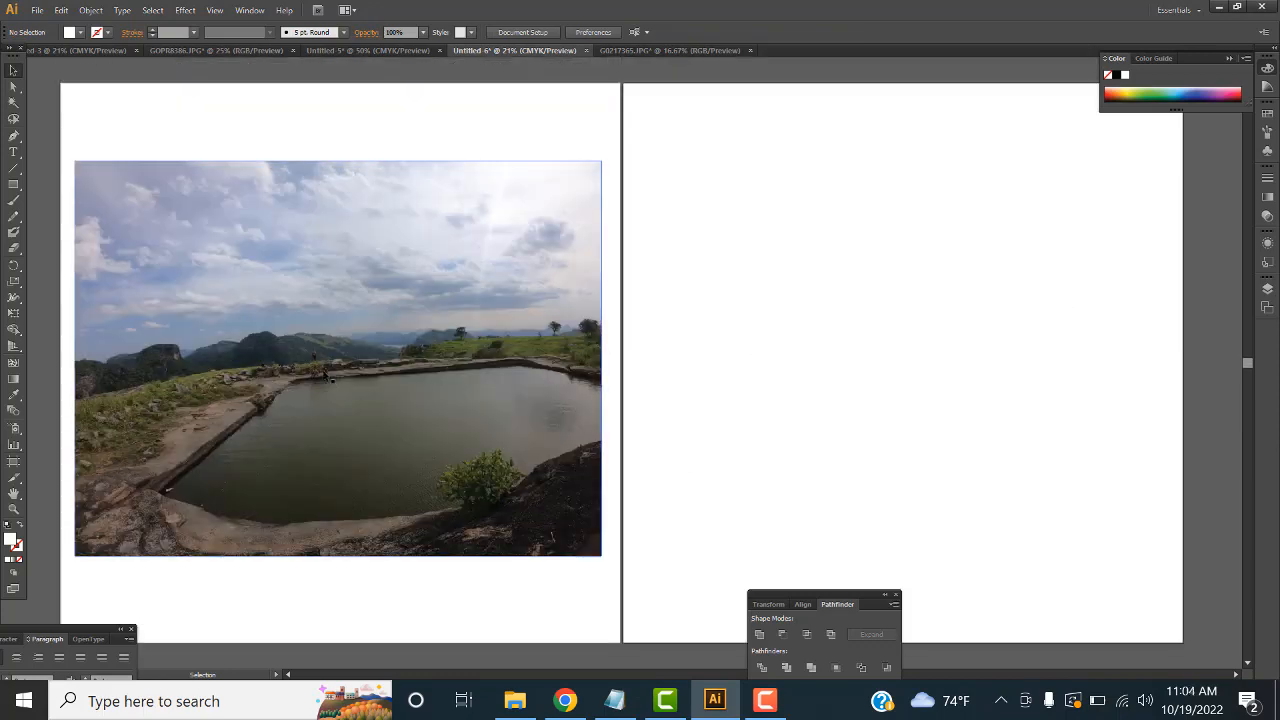
Copy the pond photo and paste the duplicate at the matching position on the second artboard
{"action": "left_click", "coordinate": [279, 338]}
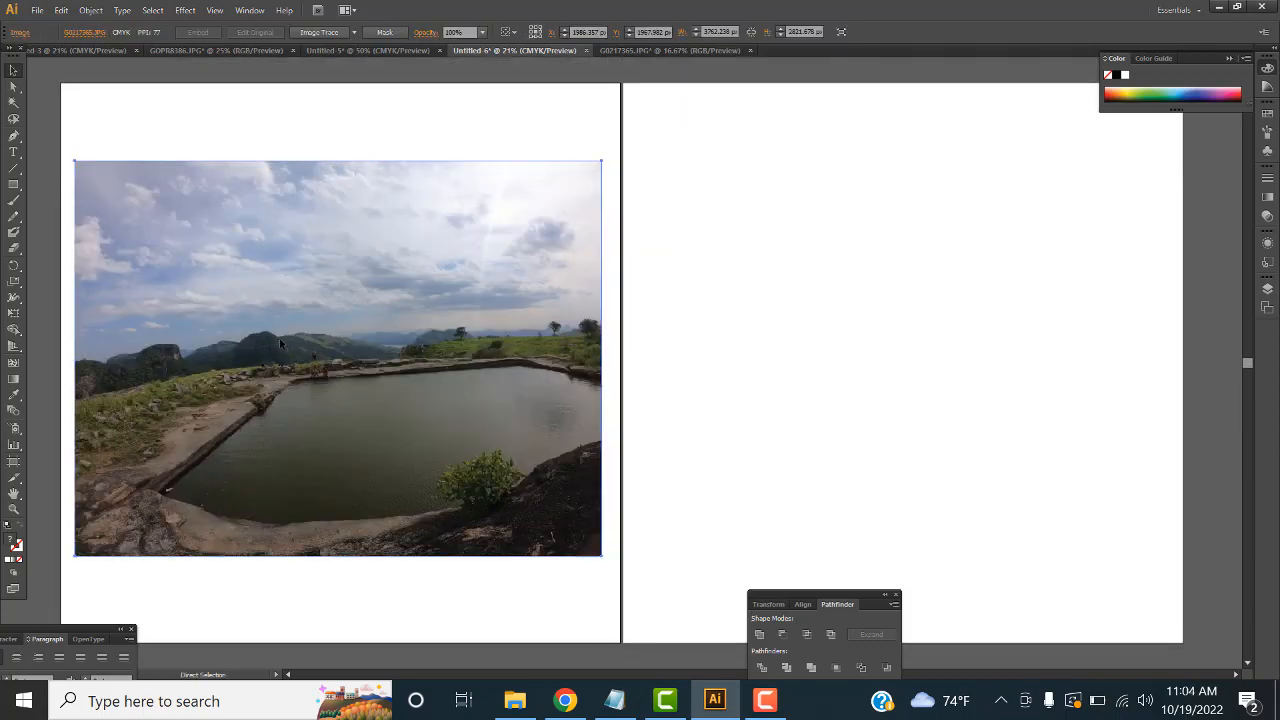
{"action": "left_click", "coordinate": [776, 306]}
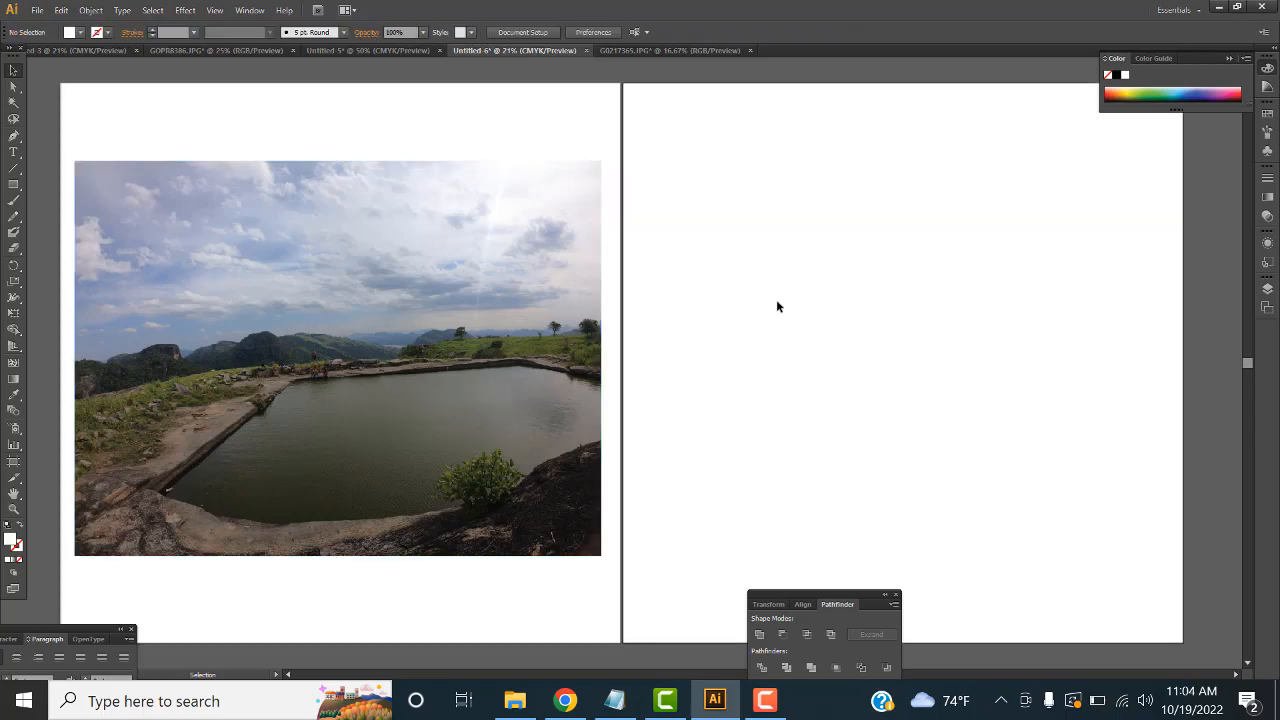
{"action": "key", "text": "ctrl+v"}
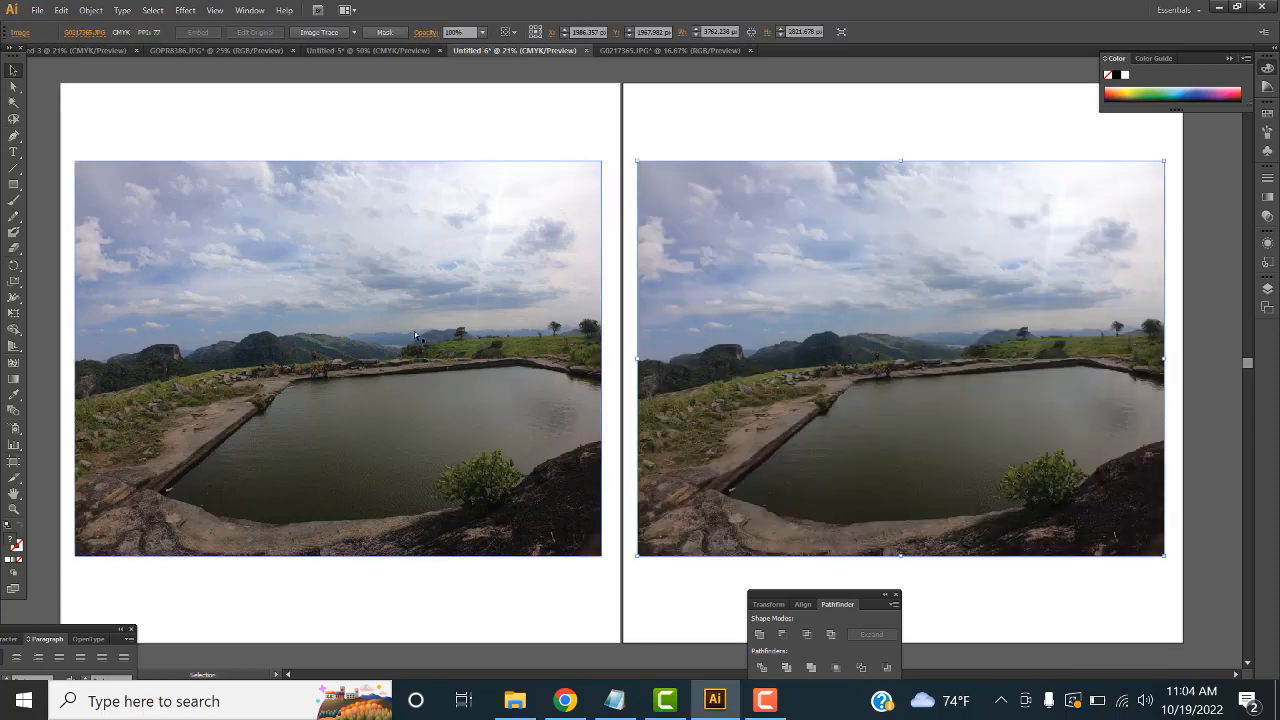
Trace the duplicated pond photo on the second artboard with the 16 Colors Image Trace preset, moving the Pathfinder panel clear of the artwork
{"action": "left_click_drag", "start_coordinate": [743, 317], "coordinate": [543, 300]}
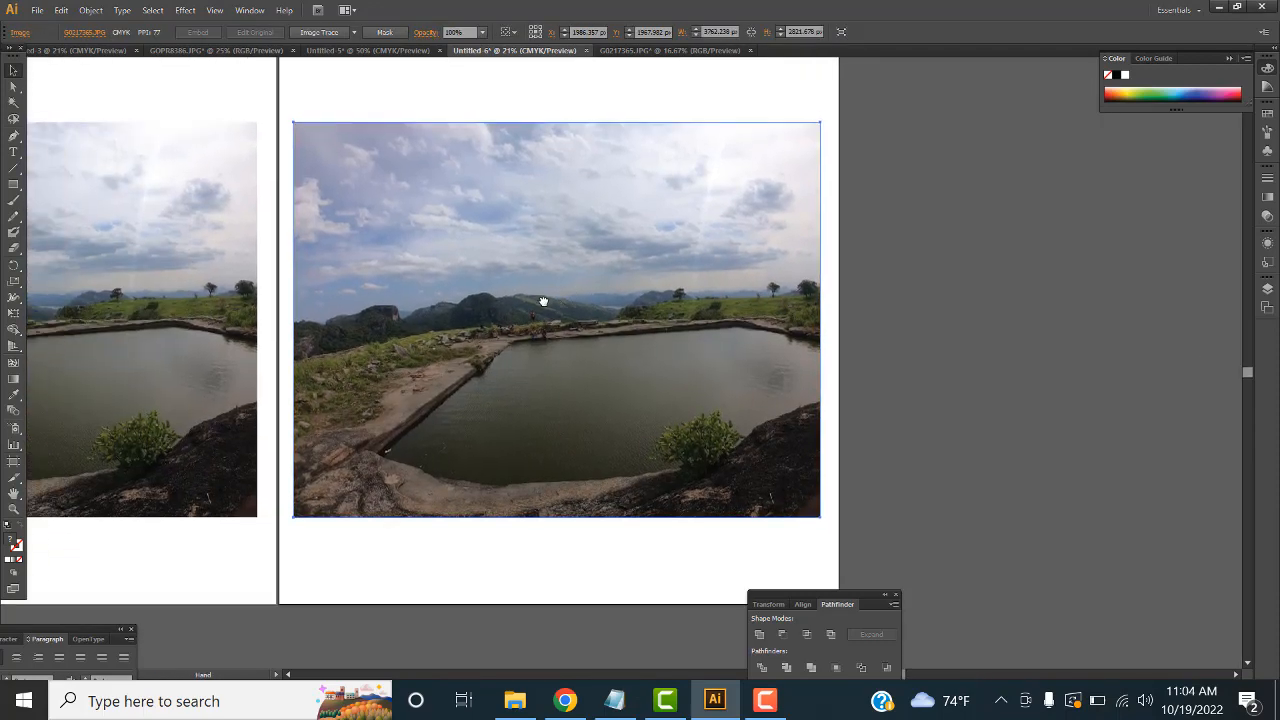
{"action": "key", "text": "ctrl+equal"}
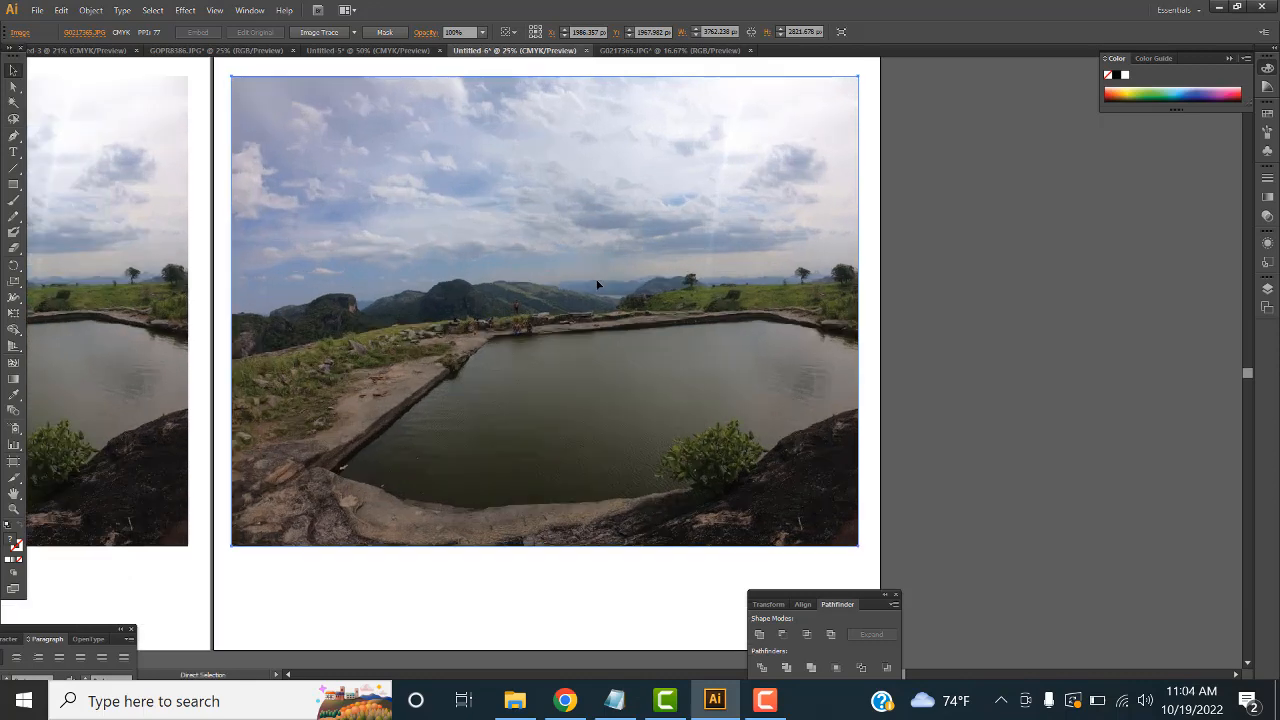
{"action": "key", "text": "ctrl+equal"}
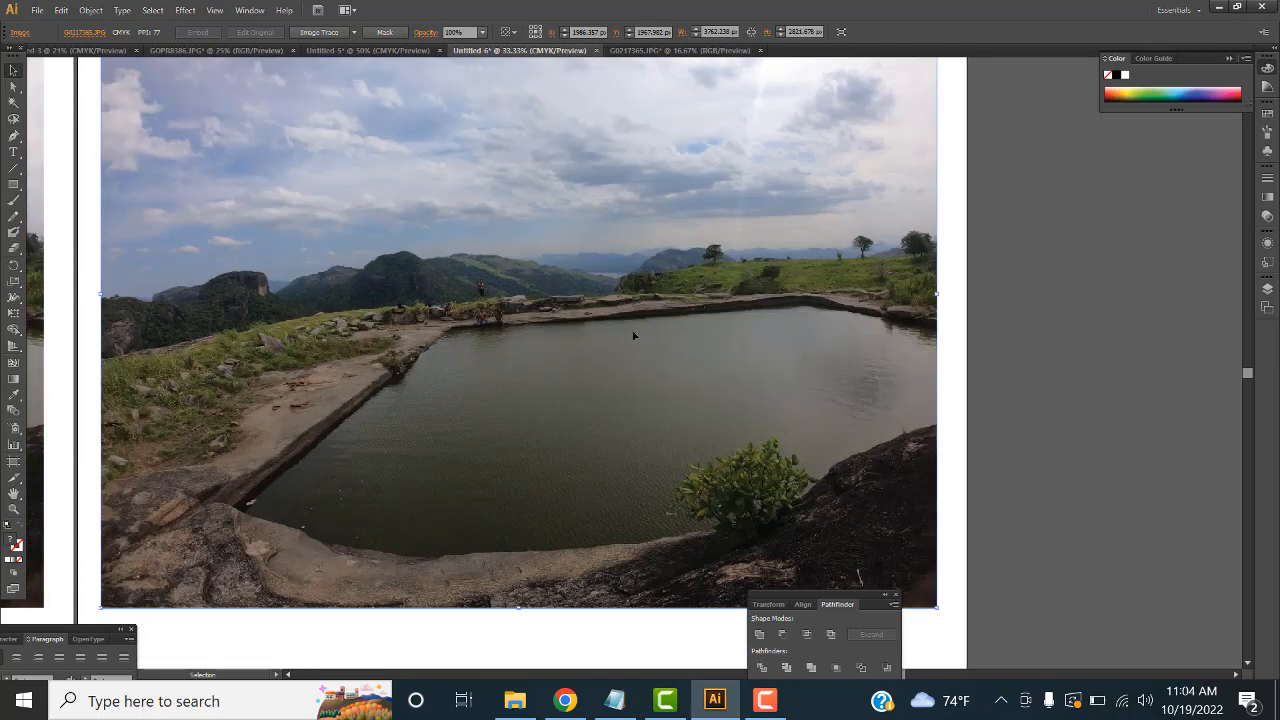
{"action": "left_click_drag", "start_coordinate": [789, 604], "coordinate": [1103, 603]}
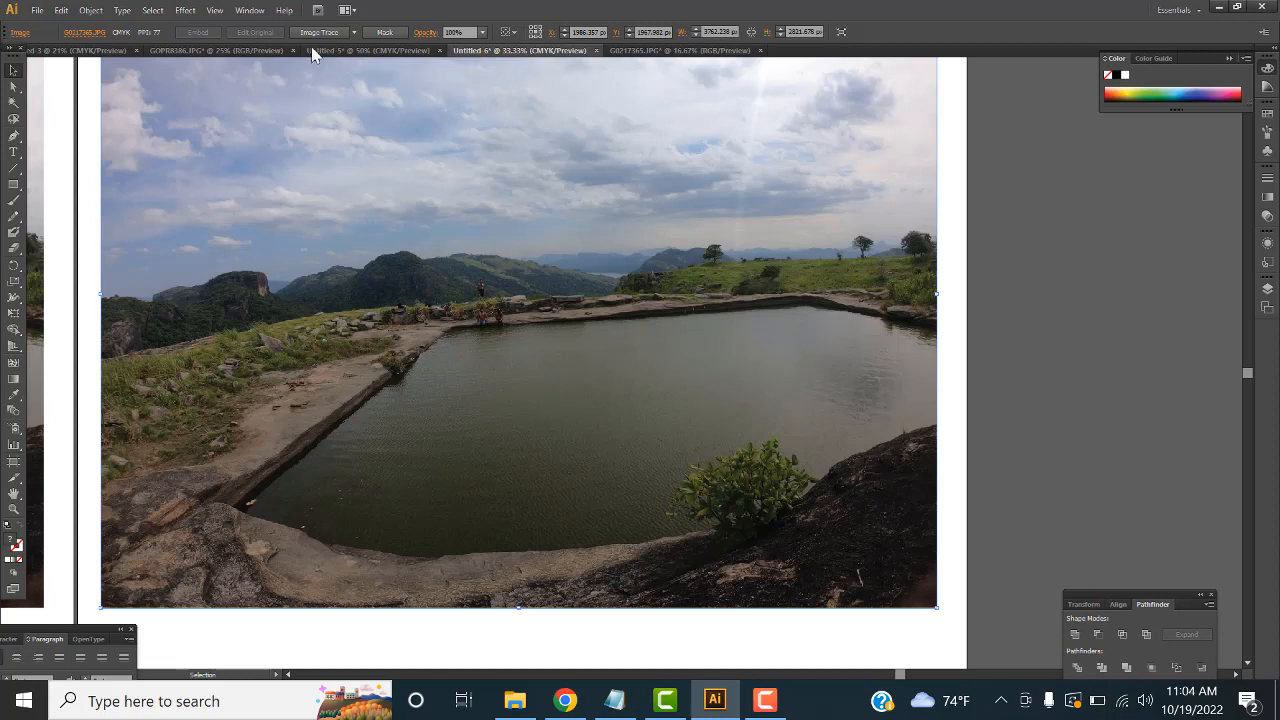
{"action": "left_click", "coordinate": [354, 33]}
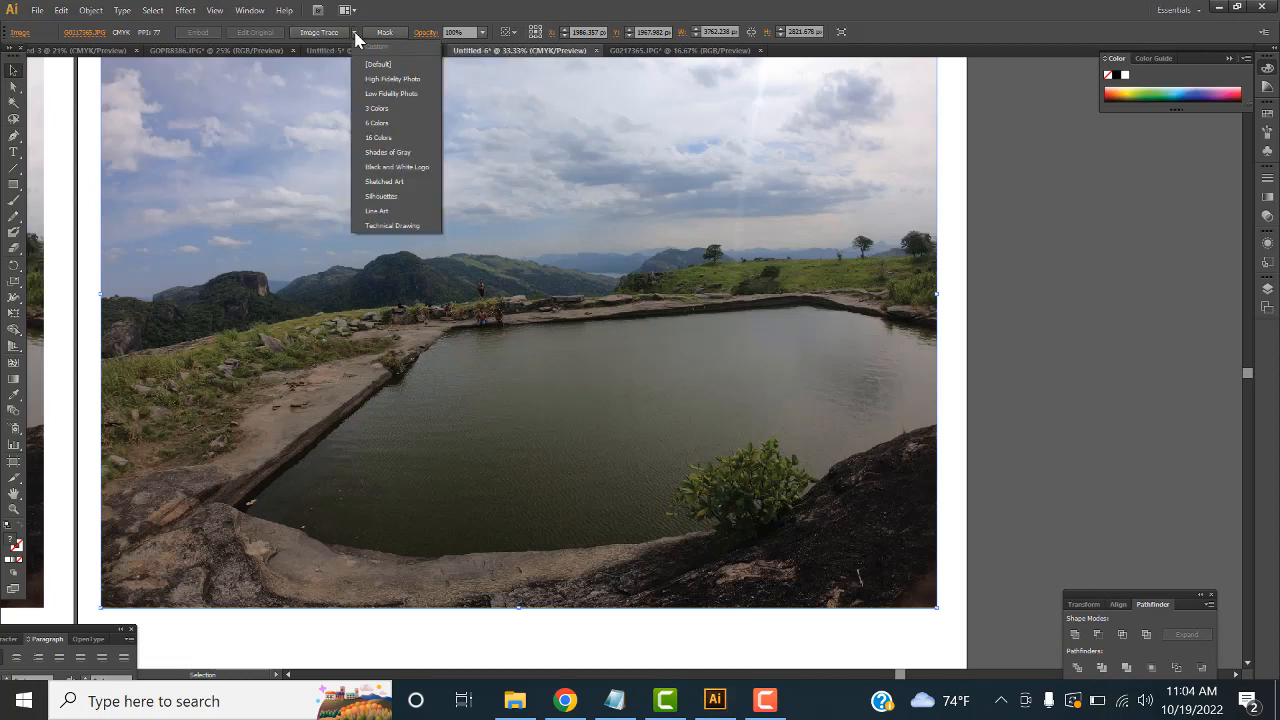
{"action": "left_click", "coordinate": [383, 140]}
{"action": "left_click", "coordinate": [719, 372]}
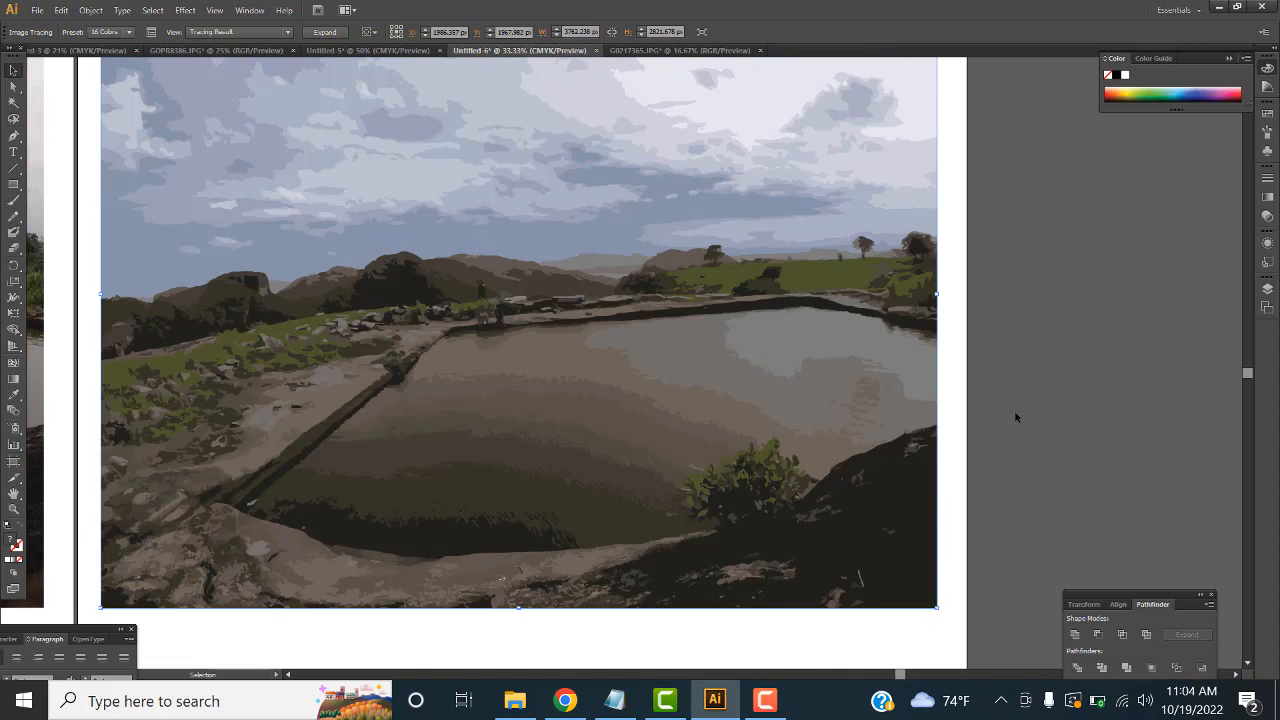
Expand the 16-color pond tracing into editable paths, ungroup them, and deselect the artwork
{"action": "scroll", "coordinate": [440, 380], "scroll_direction": "up", "scroll_amount": 1}
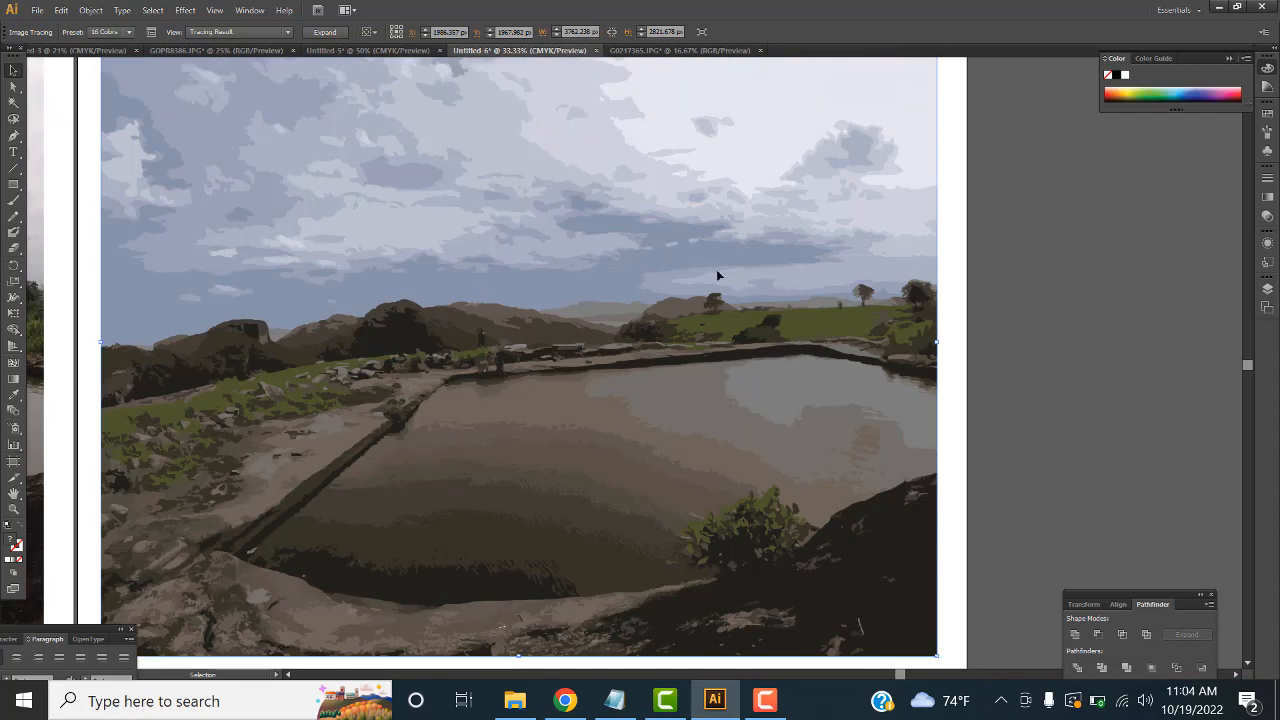
{"action": "scroll", "coordinate": [705, 356], "scroll_direction": "down", "scroll_amount": 2}
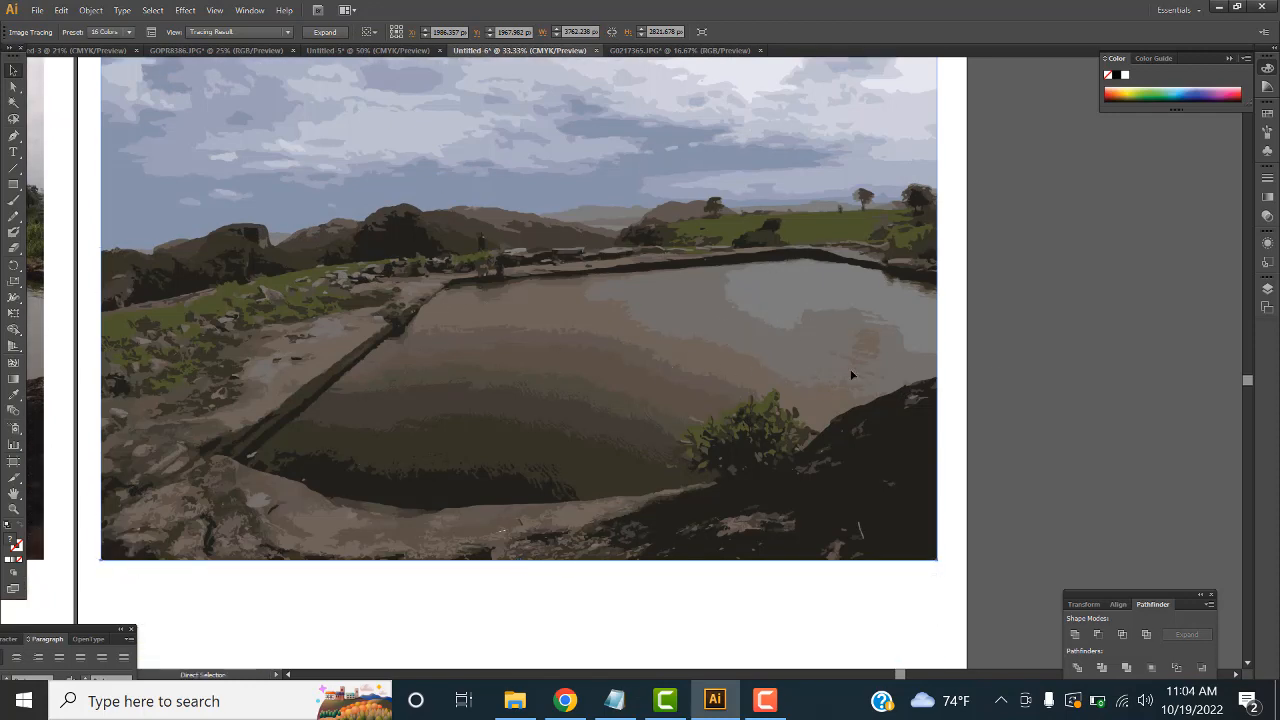
{"action": "key", "text": "ctrl+minus"}
{"action": "scroll", "coordinate": [880, 380], "scroll_direction": "up", "scroll_amount": 2}
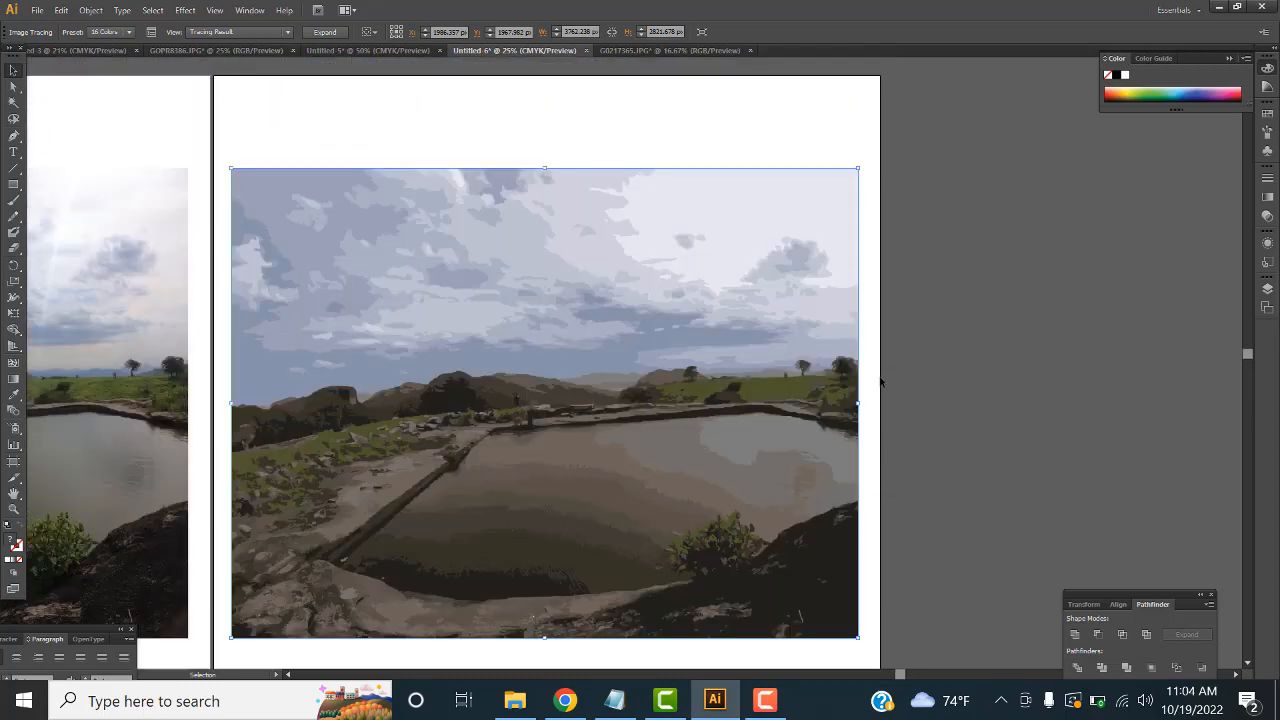
{"action": "scroll", "coordinate": [690, 446], "scroll_direction": "down", "scroll_amount": 1}
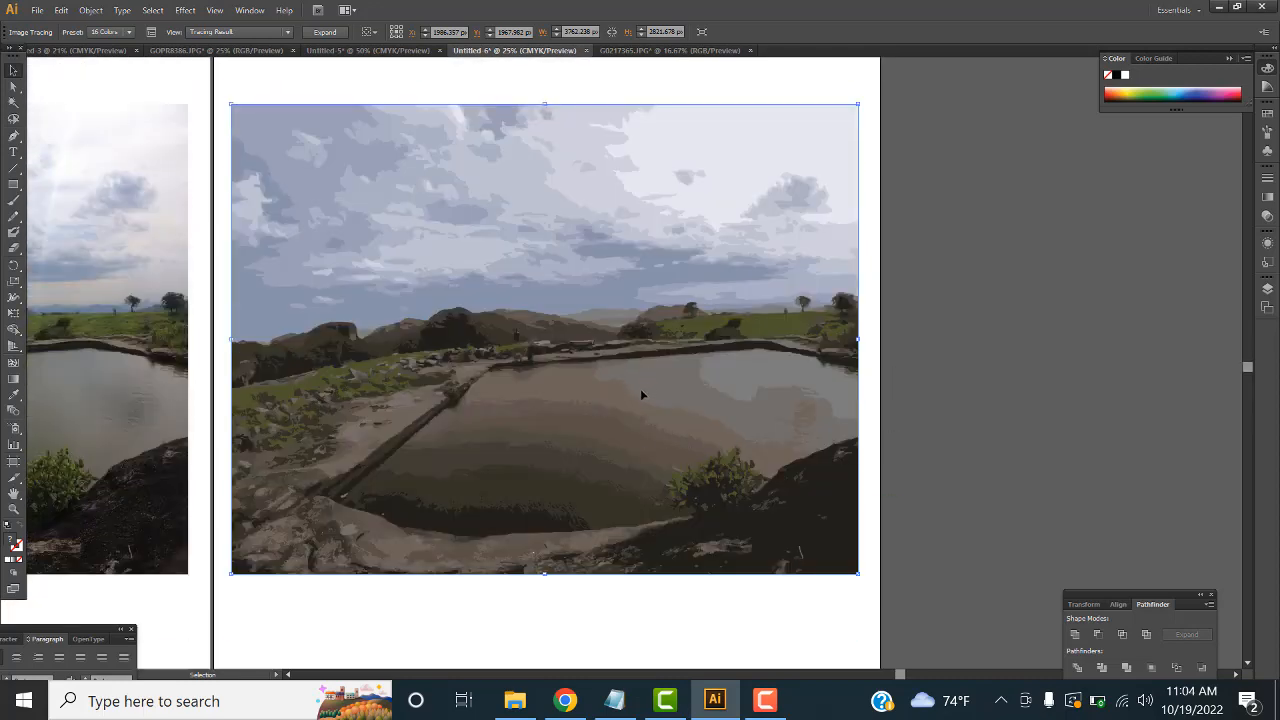
{"action": "left_click", "coordinate": [335, 32]}
{"action": "right_click", "coordinate": [526, 205]}
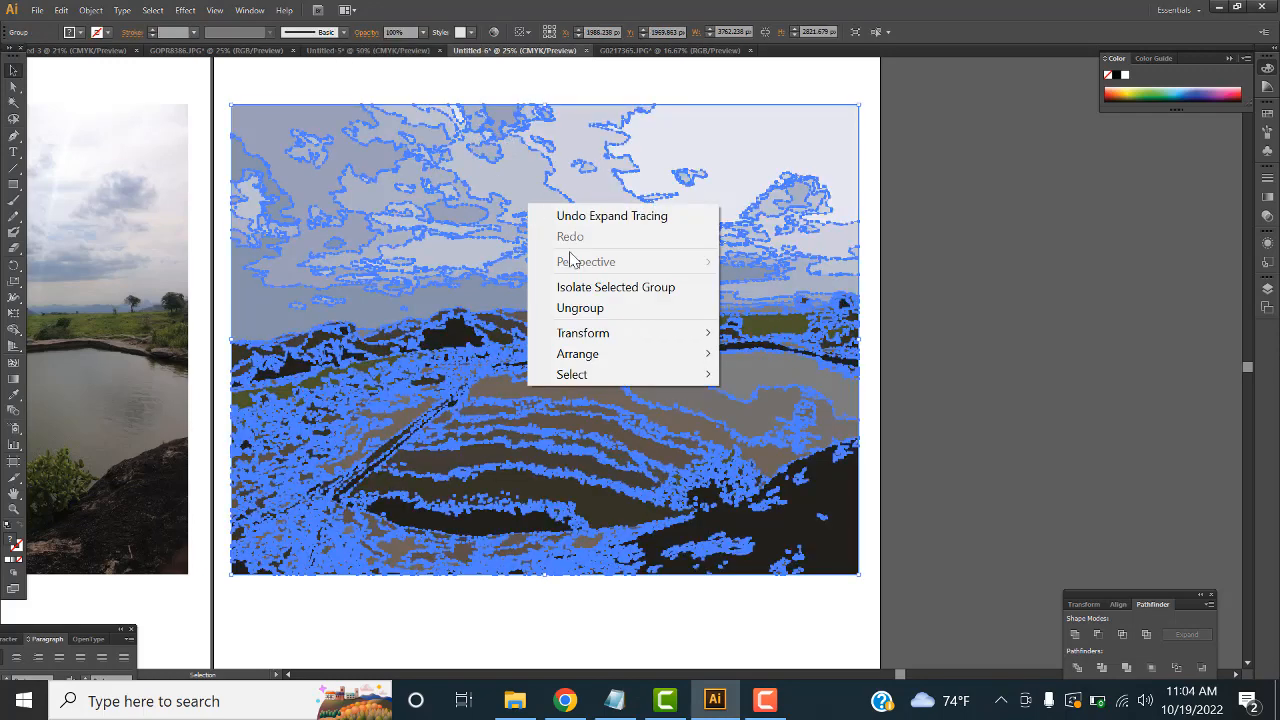
{"action": "left_click", "coordinate": [570, 308]}
{"action": "left_click", "coordinate": [982, 341]}
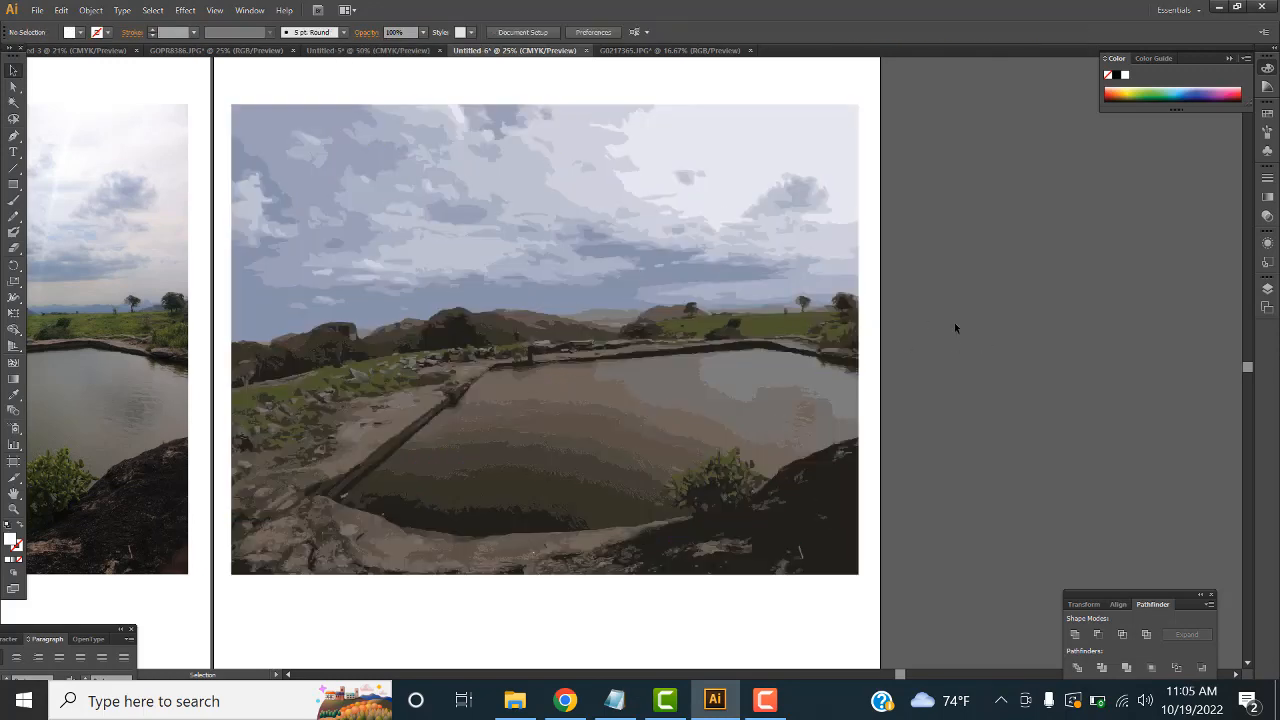
Recolor the traced water shape surrounding the pale grey patch on the far side of the pond with a bright blue fill, and deselect it
{"action": "left_click", "coordinate": [676, 398]}
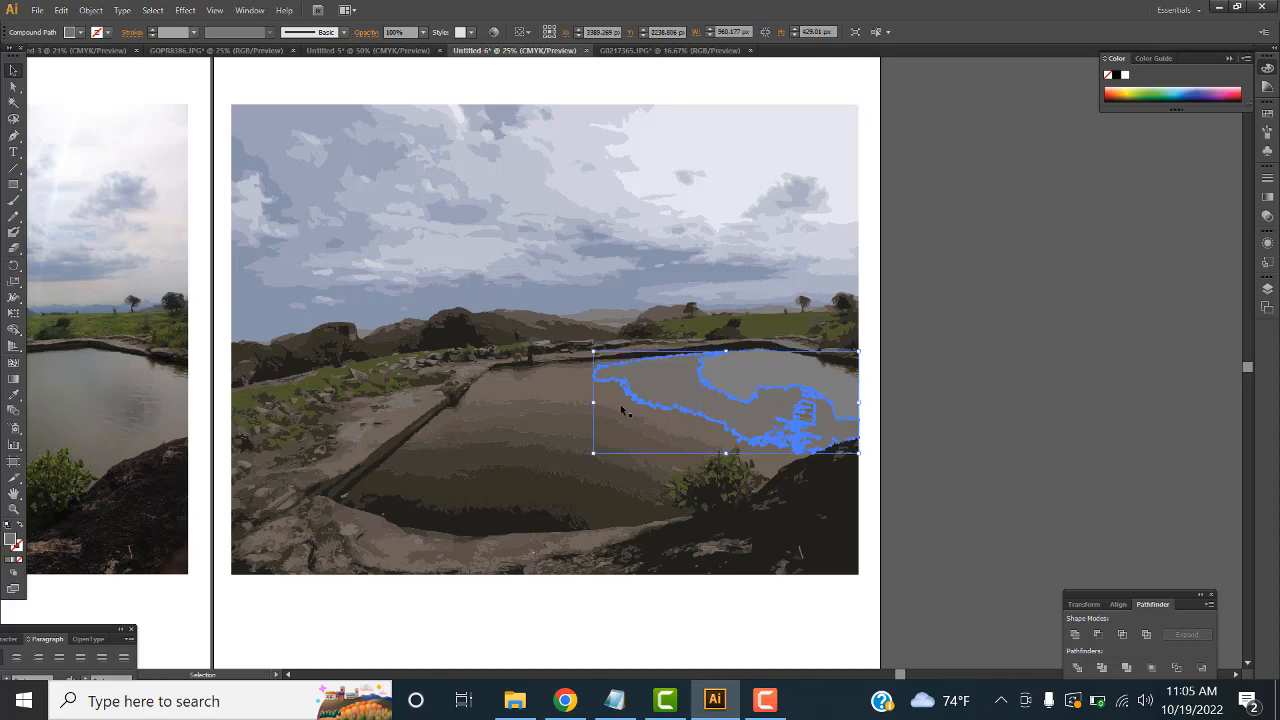
{"action": "left_click", "coordinate": [526, 382]}
{"action": "left_click", "coordinate": [522, 407]}
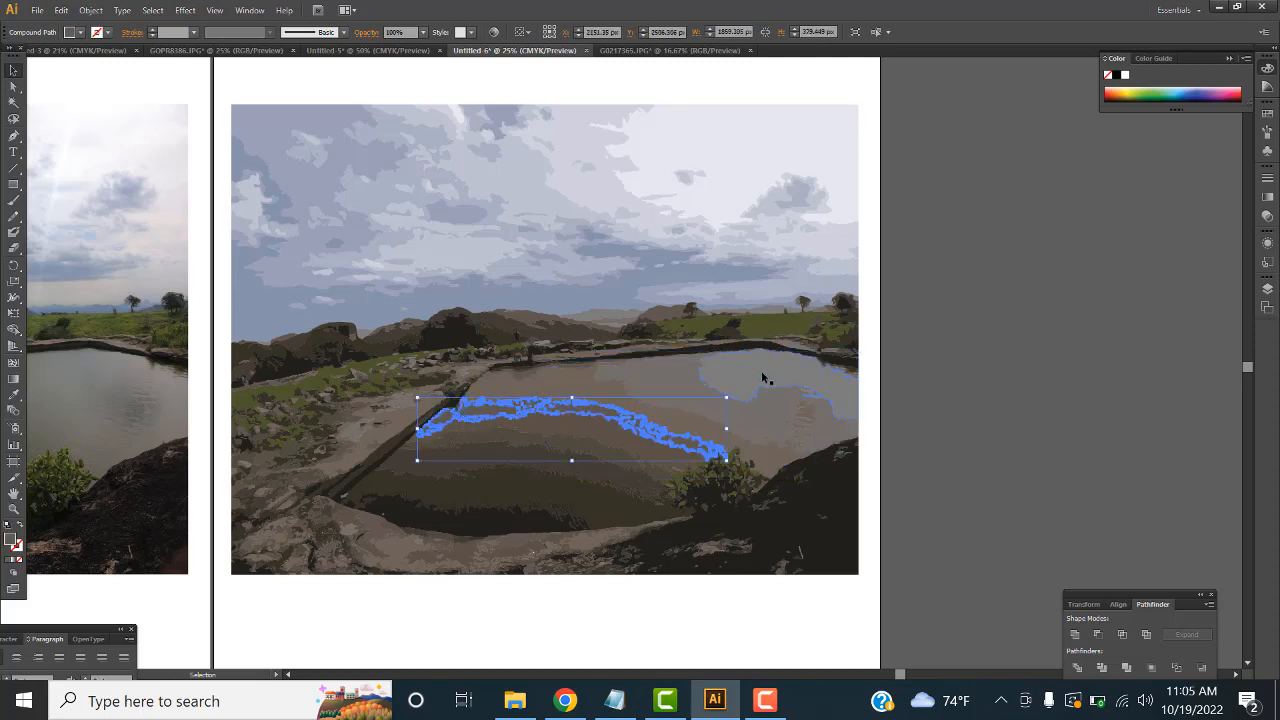
{"action": "left_click", "coordinate": [762, 376]}
{"action": "left_click", "coordinate": [646, 381]}
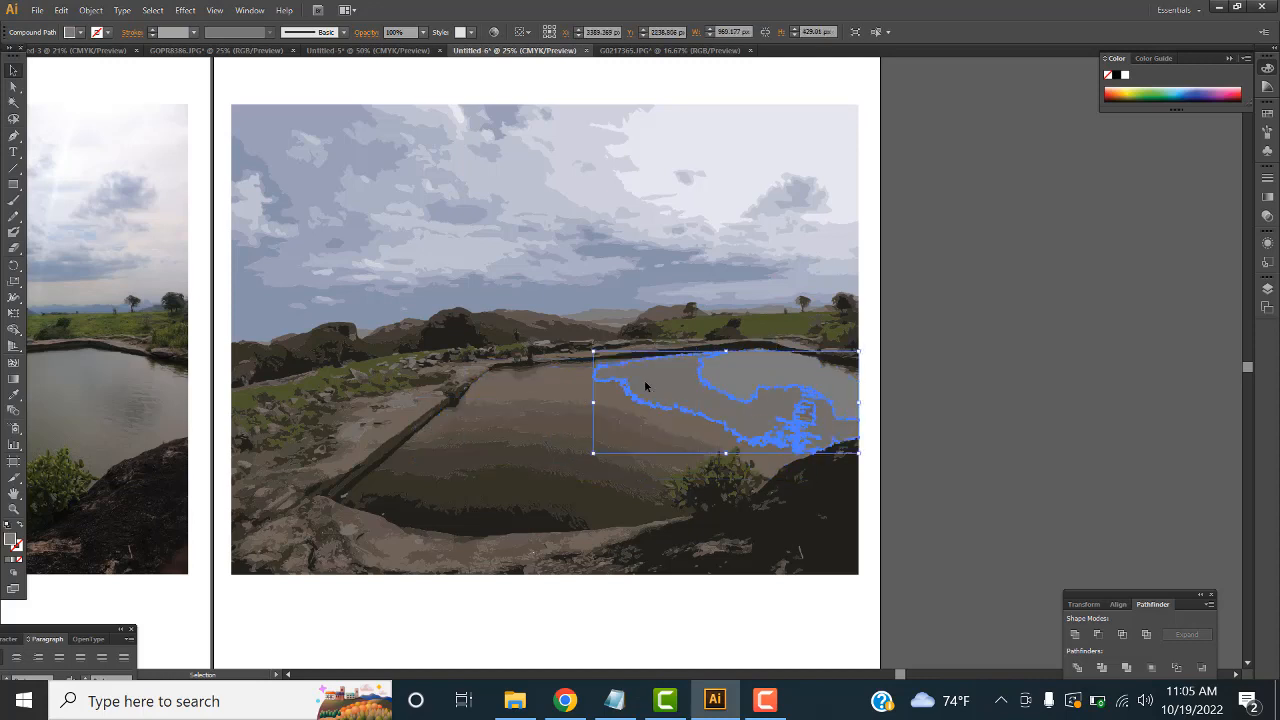
{"action": "double_click", "coordinate": [12, 541]}
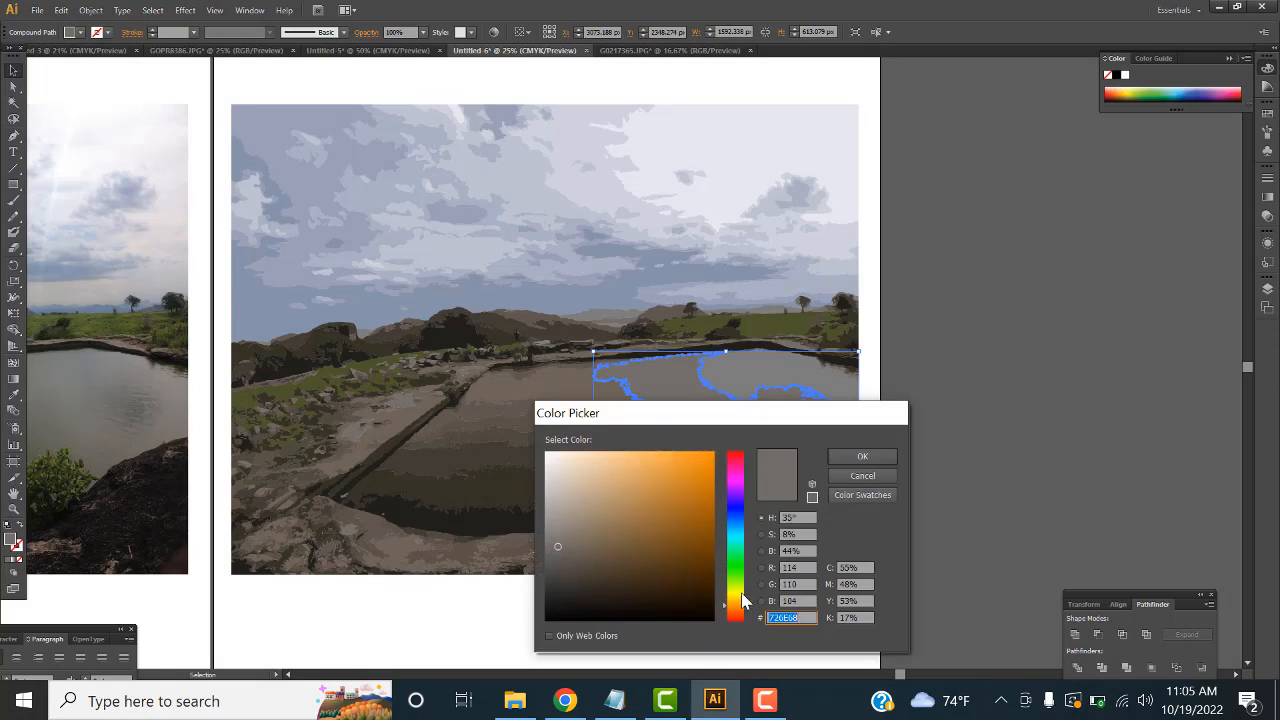
{"action": "left_click_drag", "start_coordinate": [740, 558], "coordinate": [705, 471]}
{"action": "left_click", "coordinate": [734, 529]}
{"action": "left_click", "coordinate": [861, 456]}
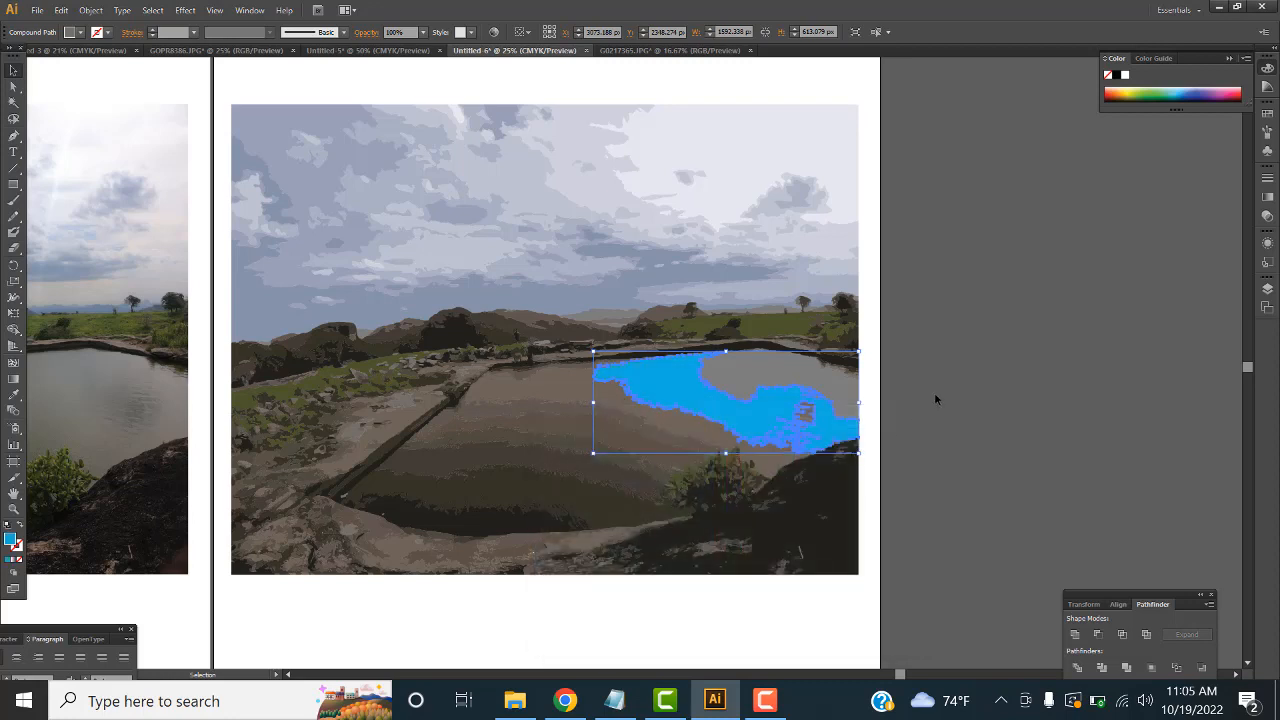
{"action": "left_click", "coordinate": [1011, 368]}
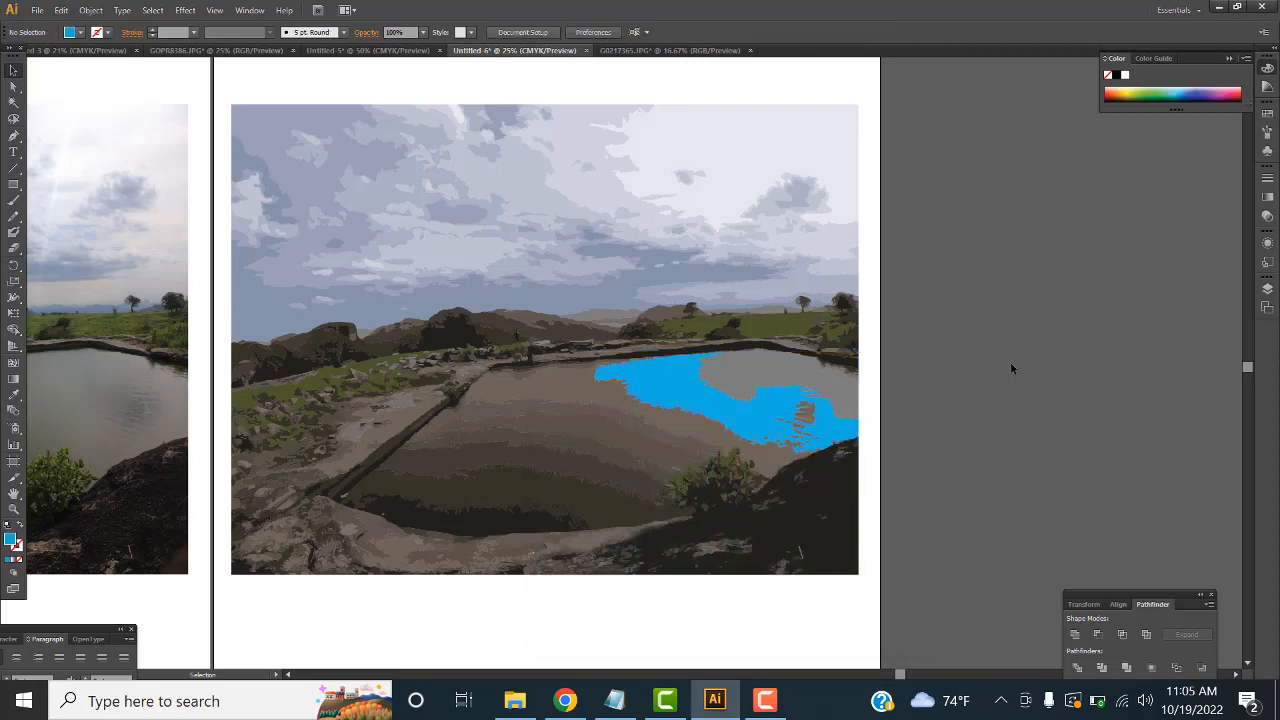
Examine the grey patch beside the blue water and the dark shape along the pond's near edge as separate traced paths
{"action": "left_click", "coordinate": [760, 381]}
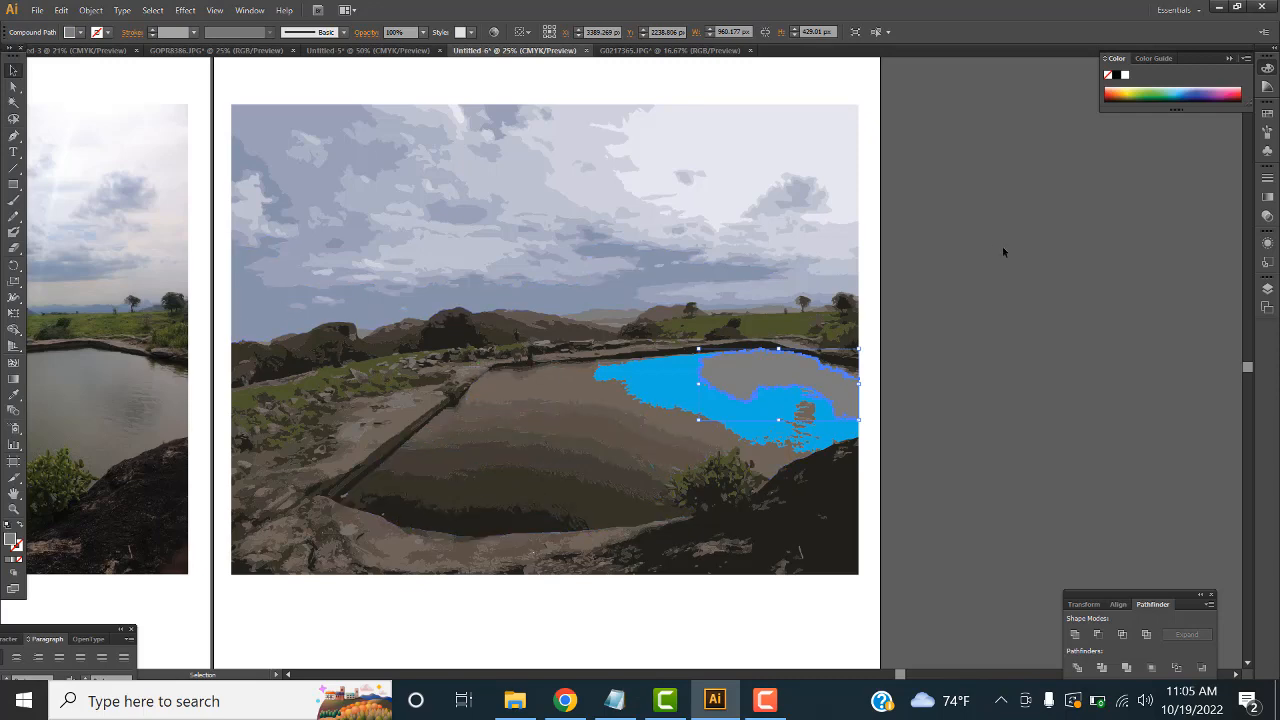
{"action": "key", "text": "ctrl+="}
{"action": "key", "text": "ctrl+="}
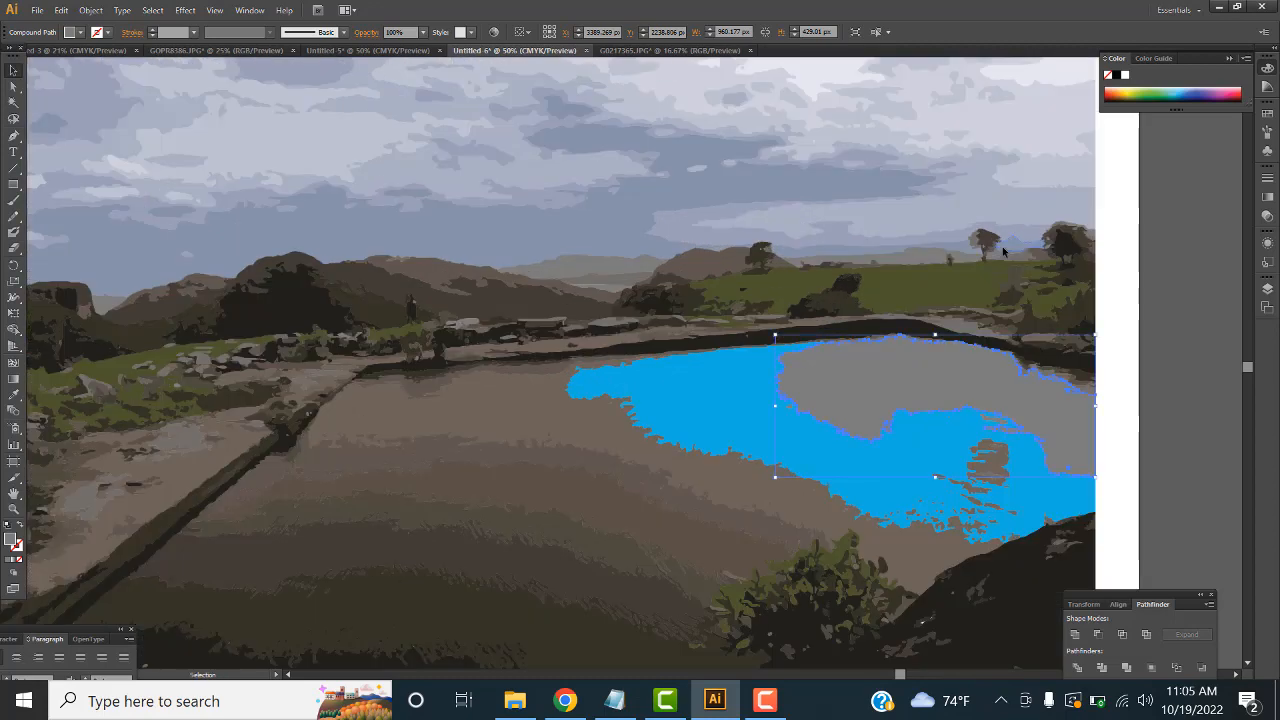
{"action": "key", "text": "ctrl+minus"}
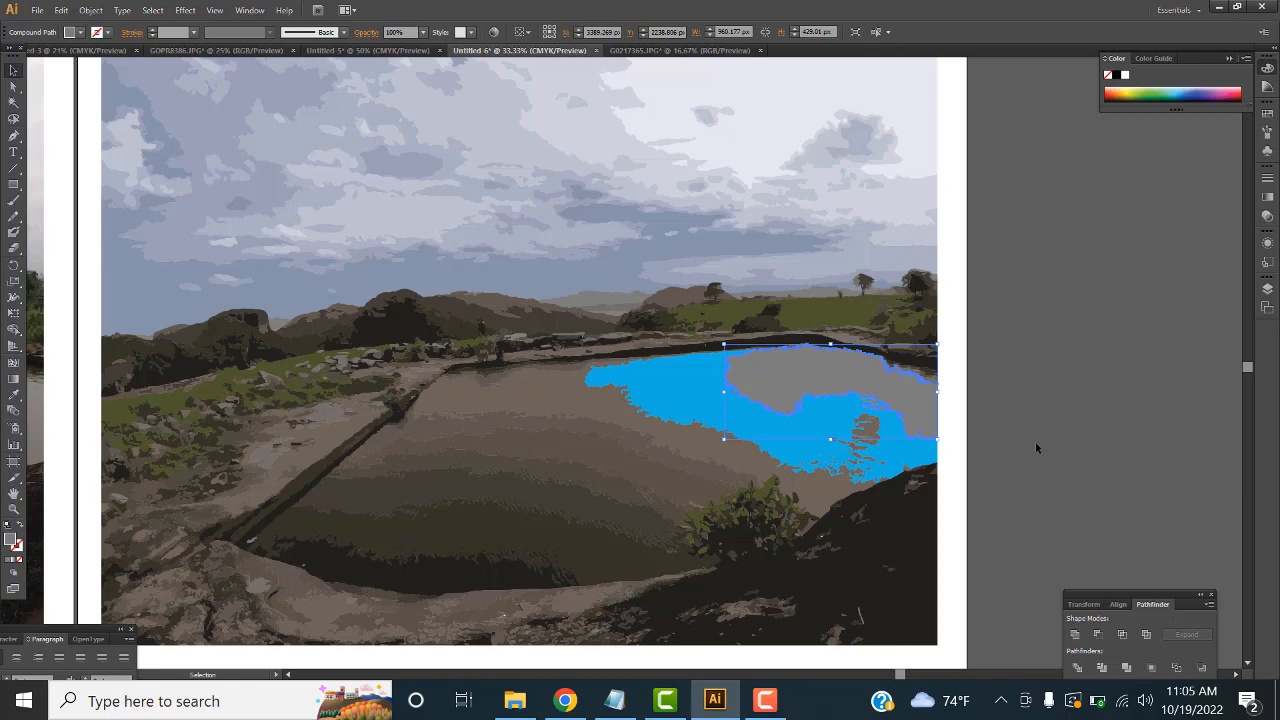
{"action": "scroll", "coordinate": [957, 477], "scroll_direction": "up", "scroll_amount": 2}
{"action": "scroll", "coordinate": [957, 477], "scroll_direction": "down", "scroll_amount": 2}
{"action": "left_click_drag", "start_coordinate": [566, 389], "coordinate": [330, 570]}
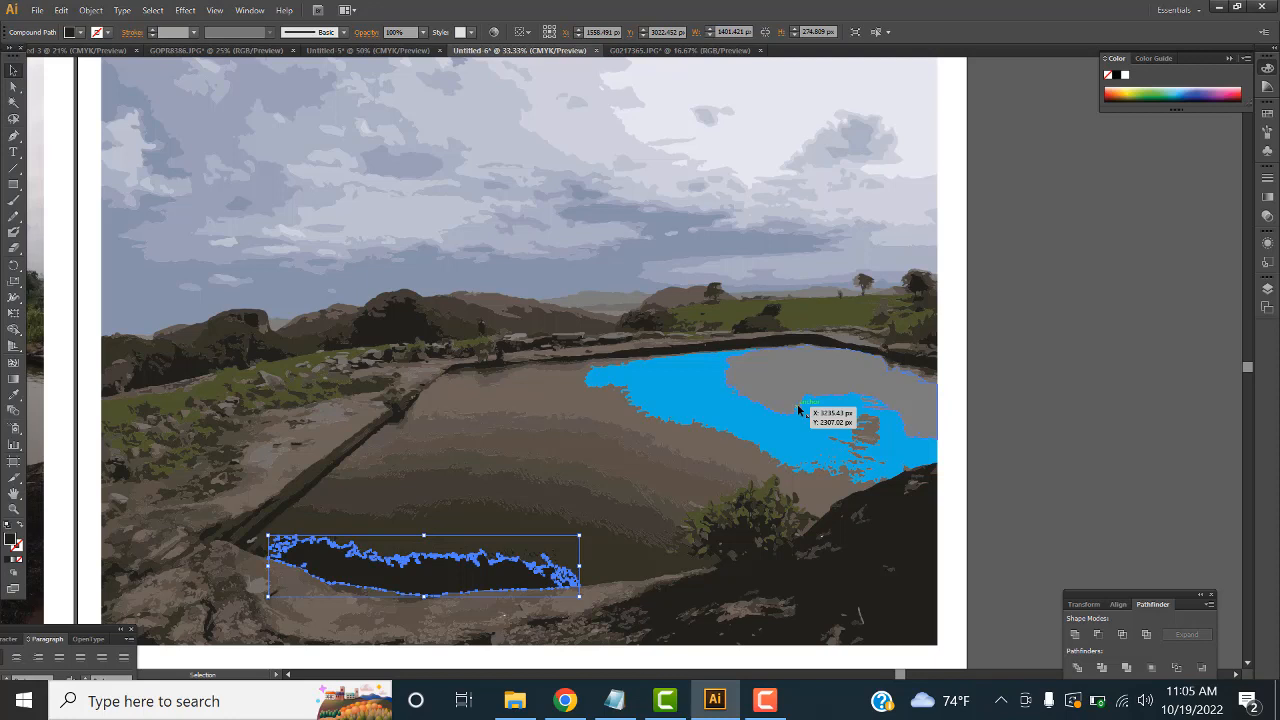
Select the blue-grey sky shape above the hills and activate the Pen tool
{"action": "left_click", "coordinate": [583, 277]}
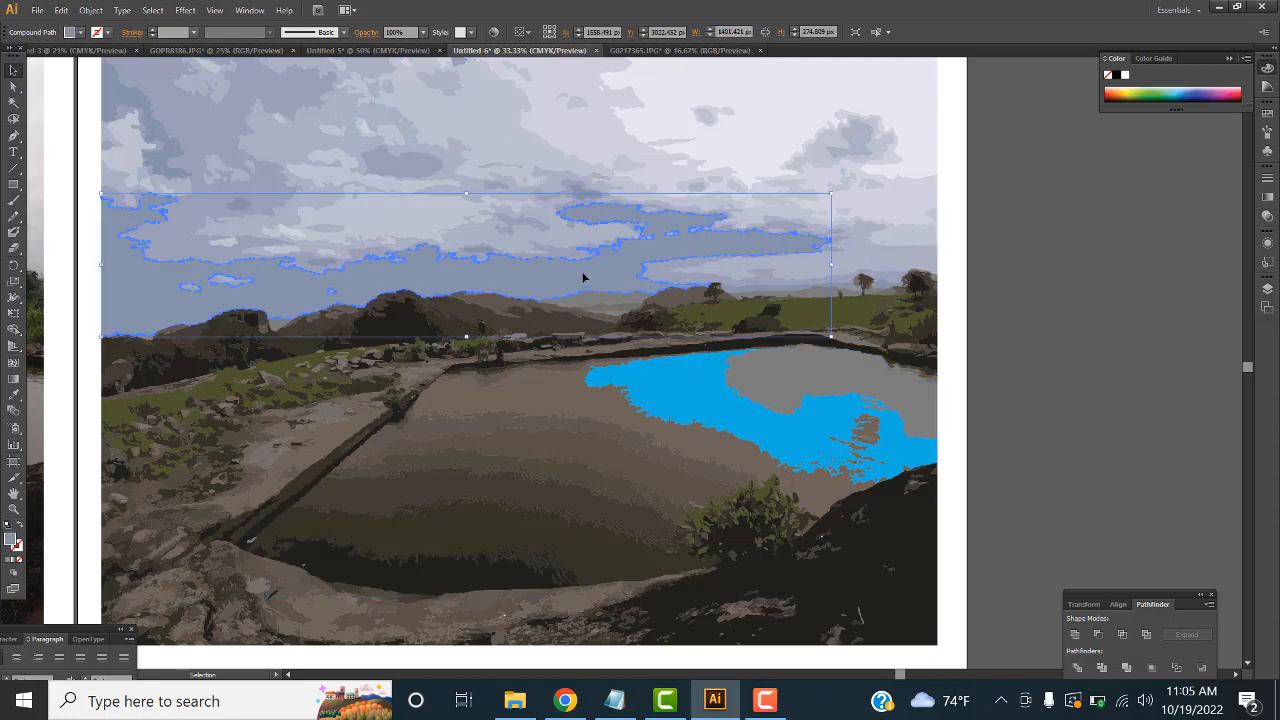
{"action": "left_click", "coordinate": [18, 137]}
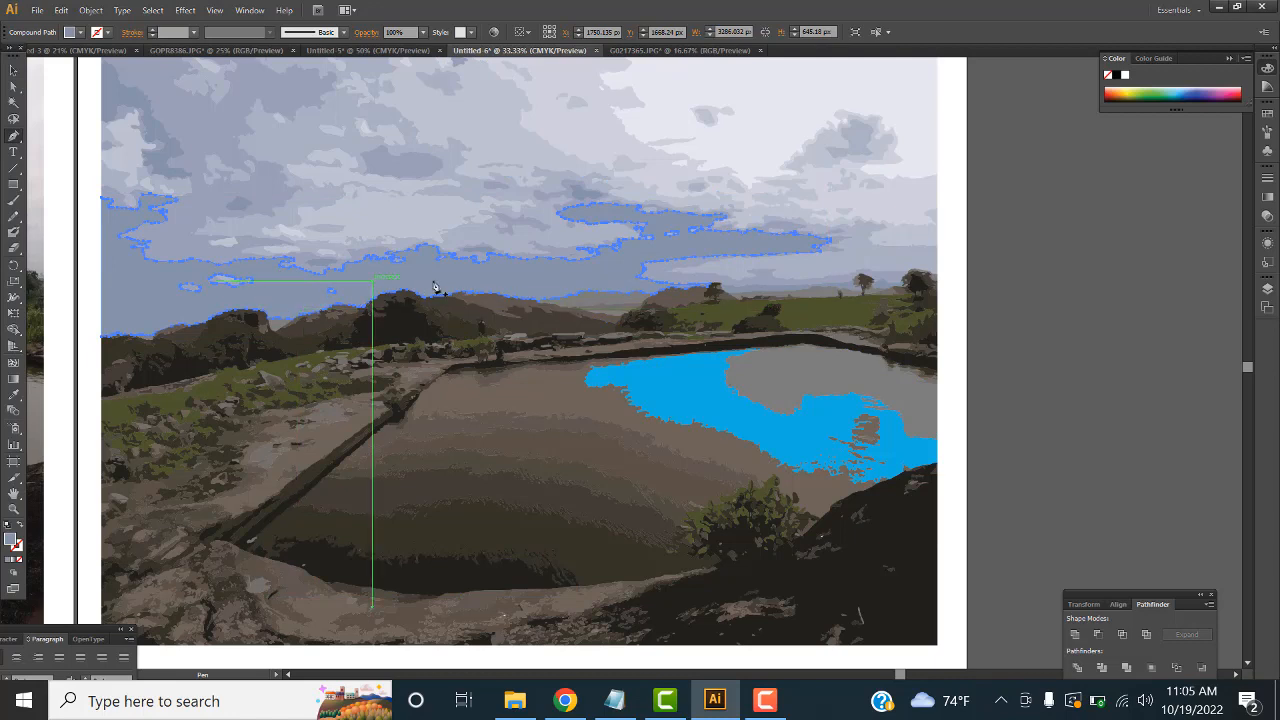